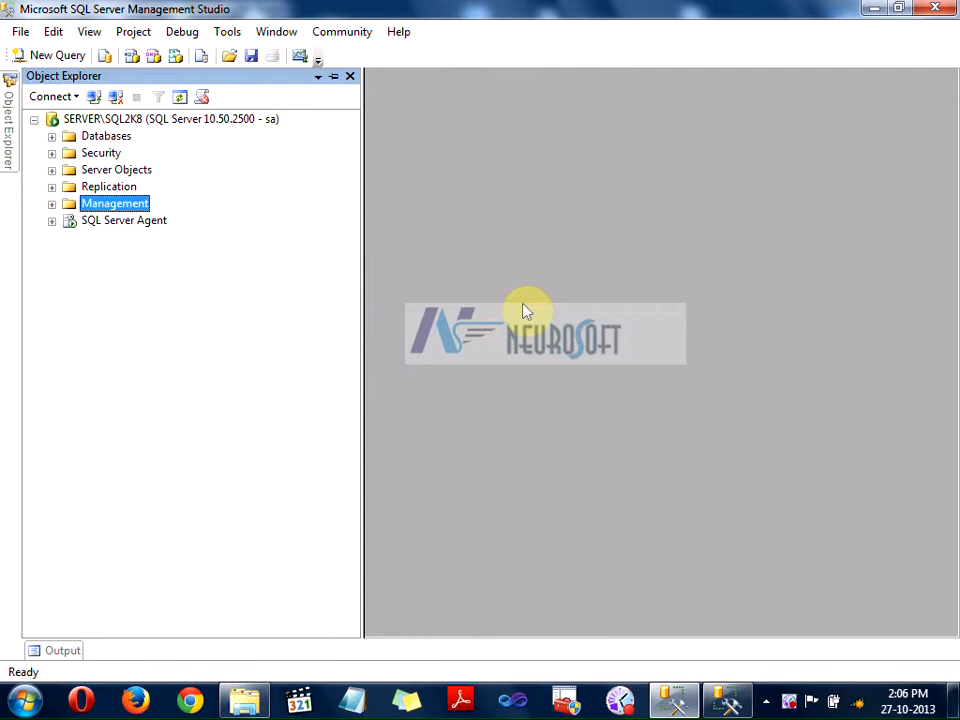
Step: Create a new maintenance plan named BackupPlanBatch6 and auto-hide the Object Explorer and Toolbox to enlarge the designer
click(51, 204)
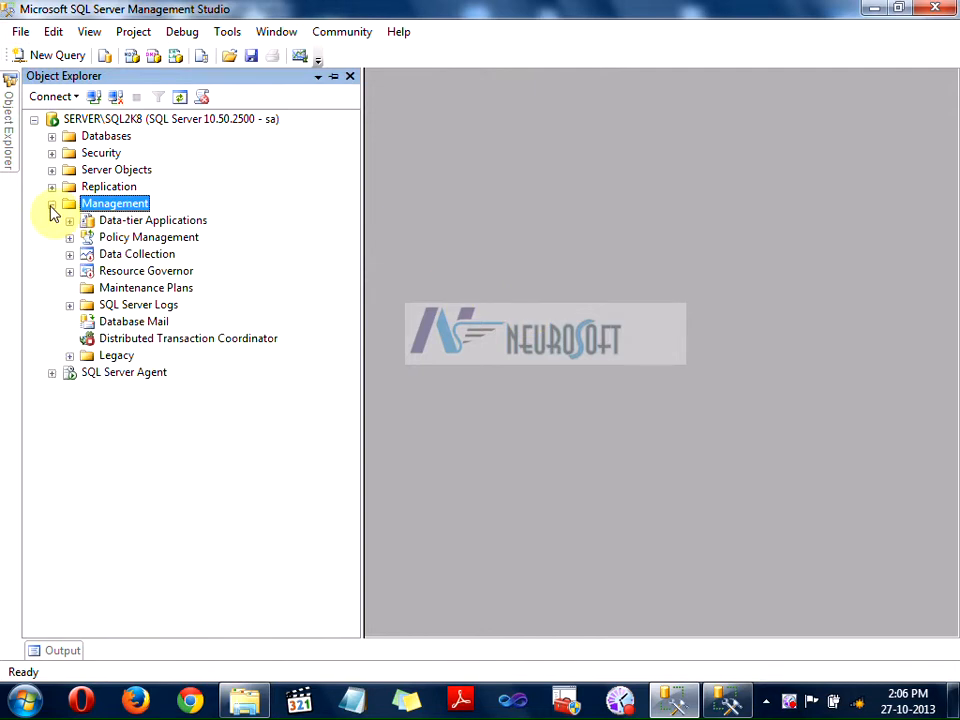
click(141, 289)
right_click(142, 290)
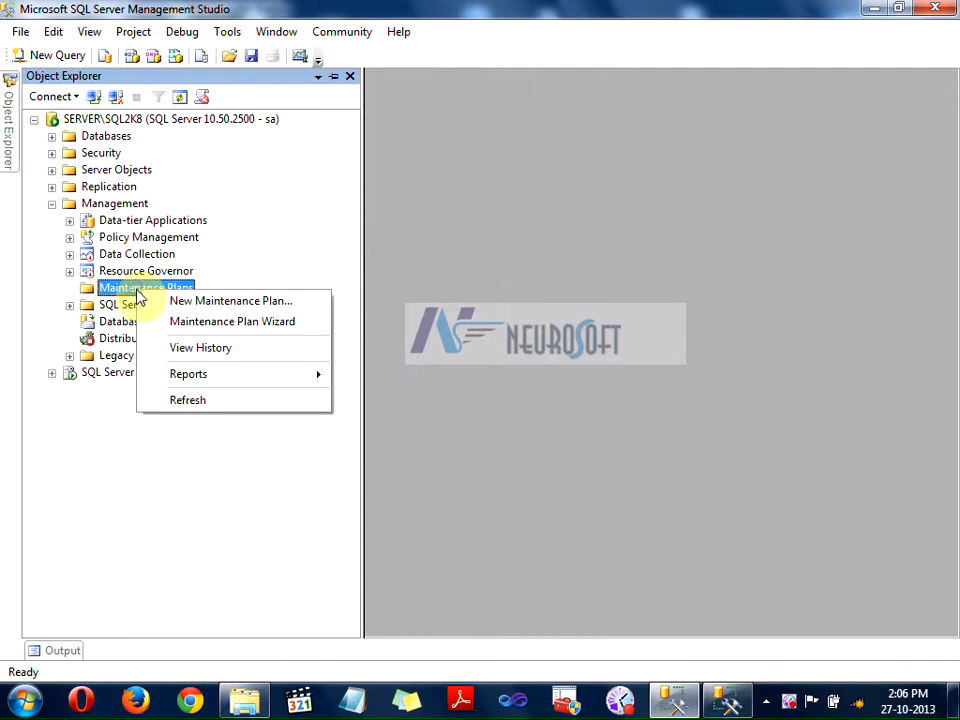
click(229, 302)
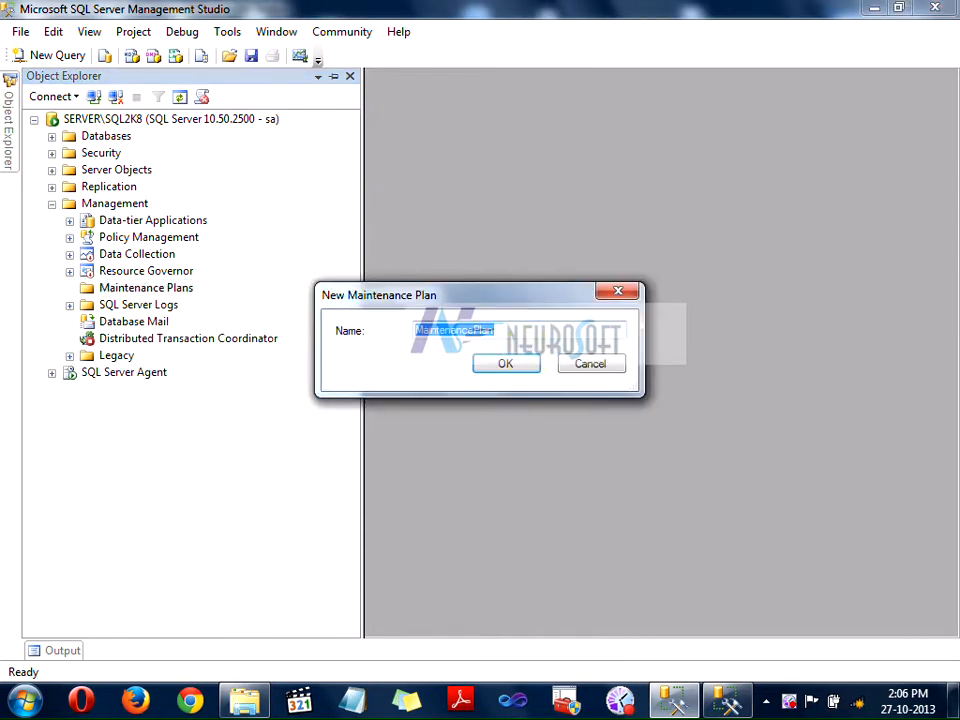
text(BackupPlanBatch6)
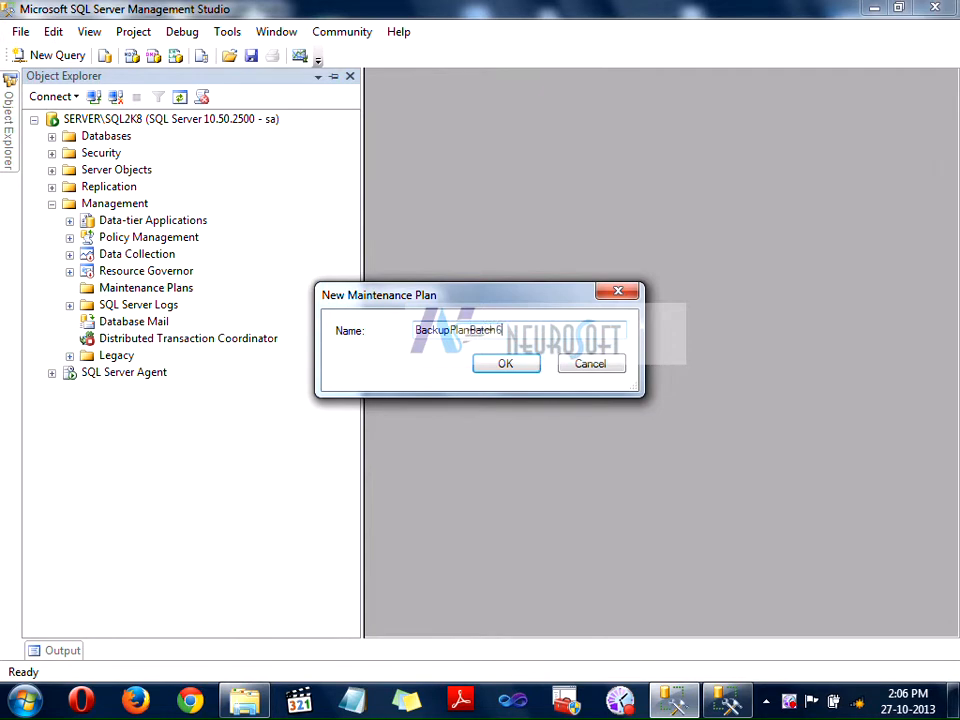
click(482, 358)
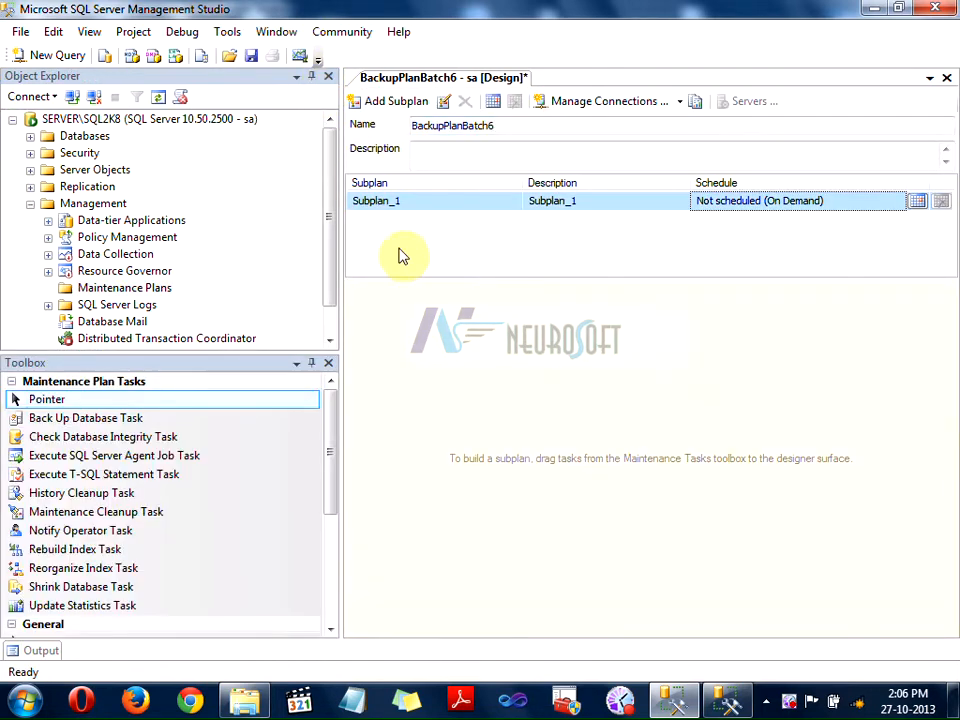
click(311, 78)
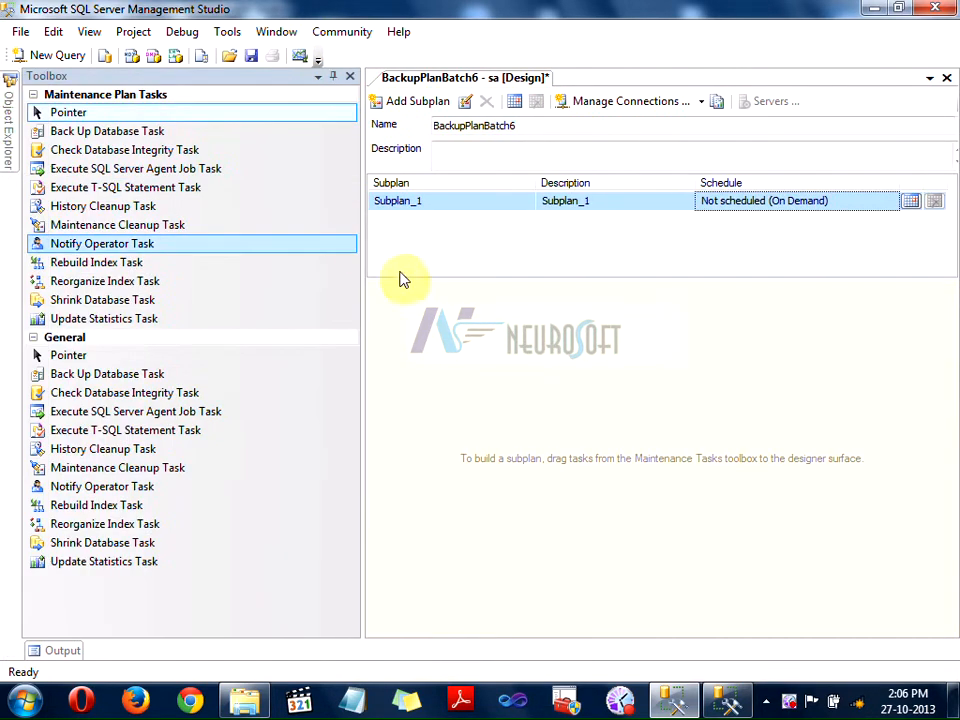
click(335, 78)
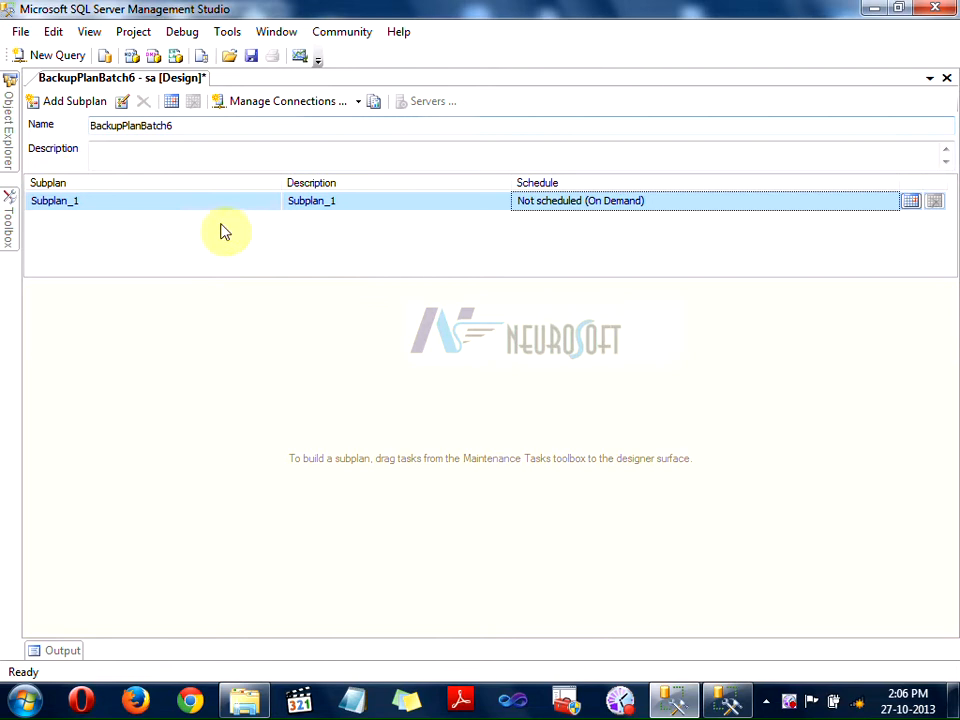
Step: Rename the plan's existing subplan to BackupBatch6 and give it the description "Backup Plan for batch6 database"
click(219, 205)
double_click(258, 205)
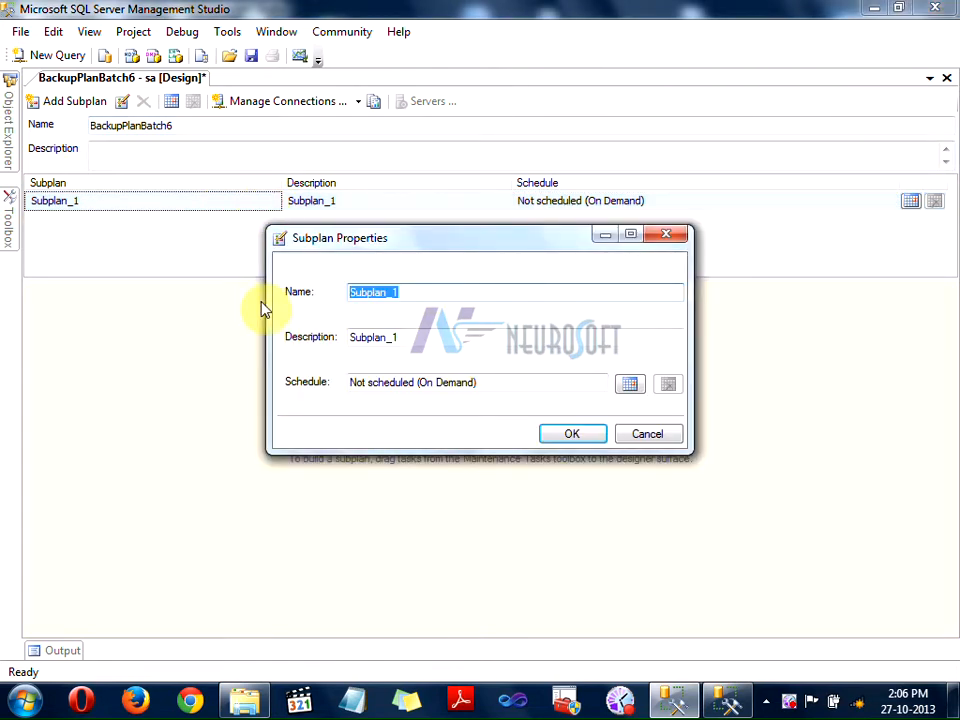
text(BackupBatch6)
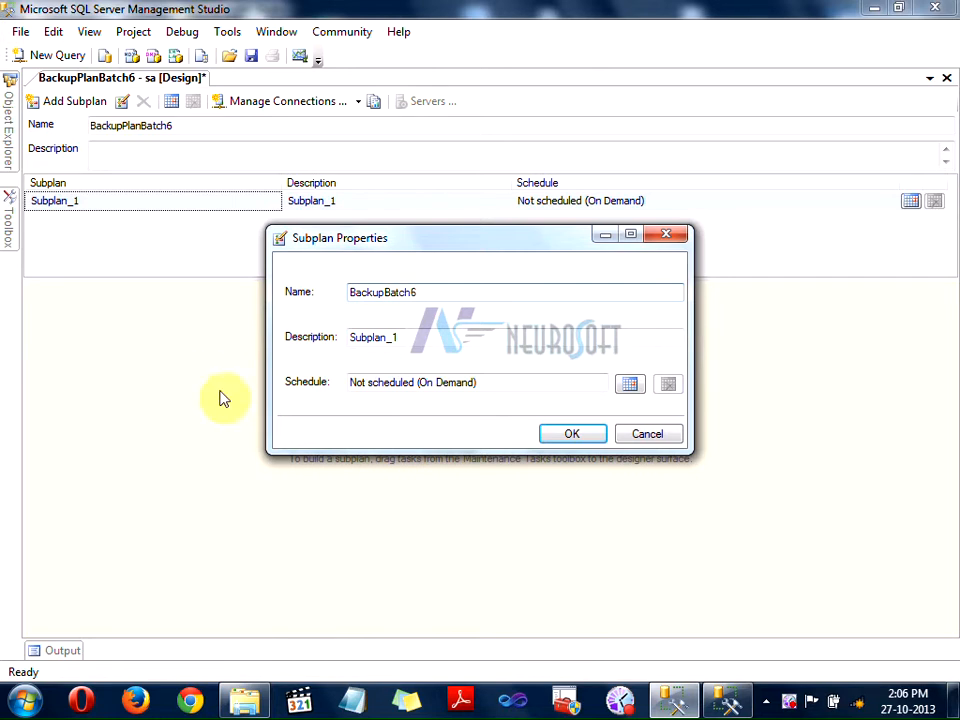
drag(424, 337, 210, 353)
text(Backup P)
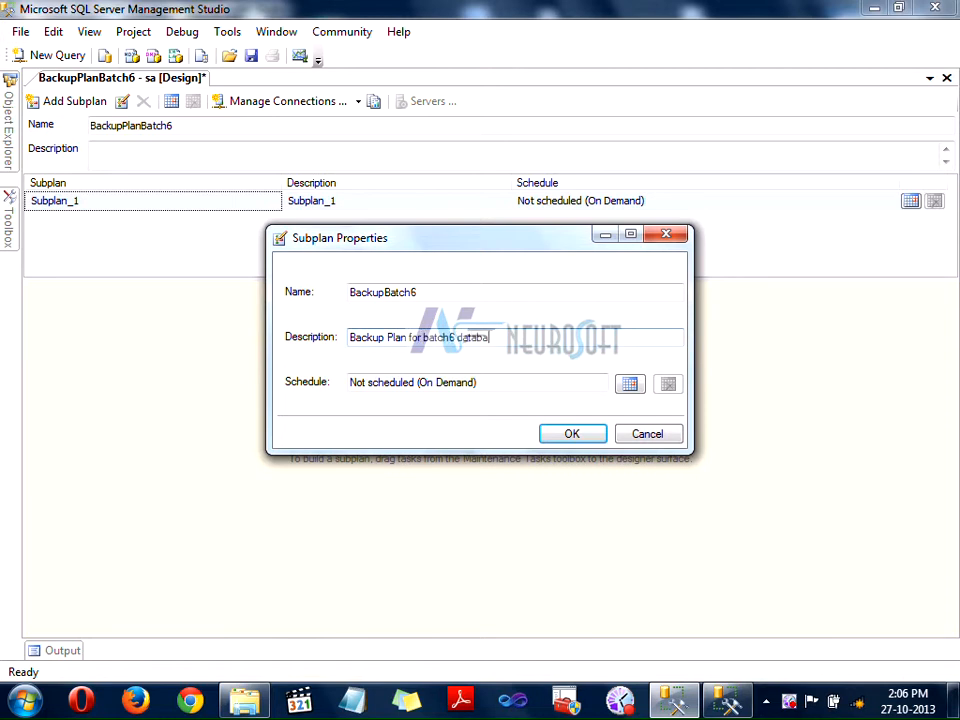
click(626, 385)
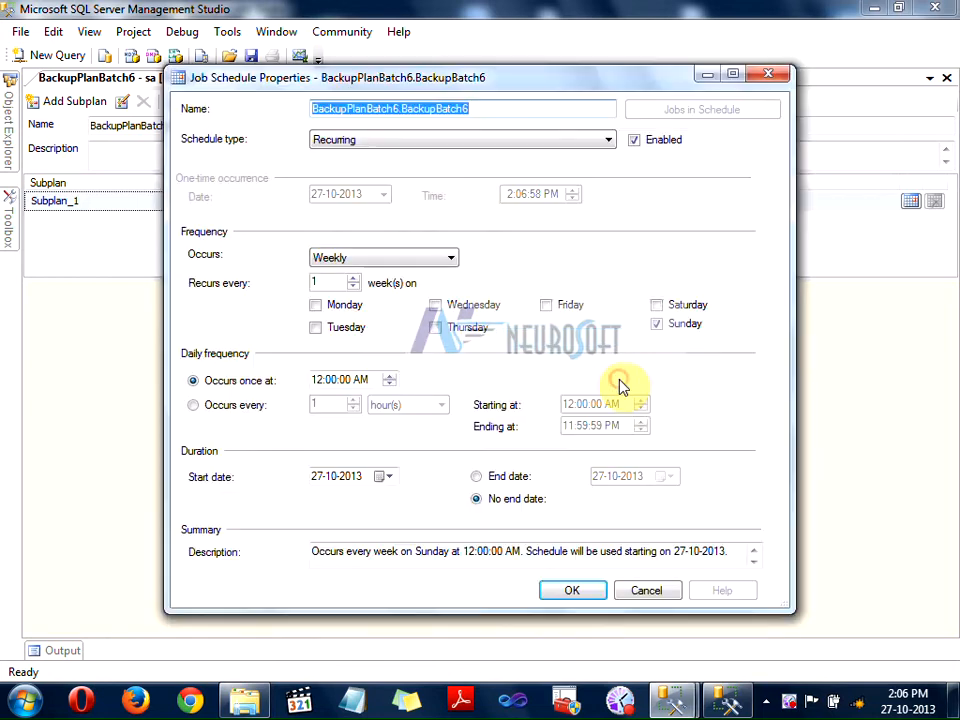
click(657, 594)
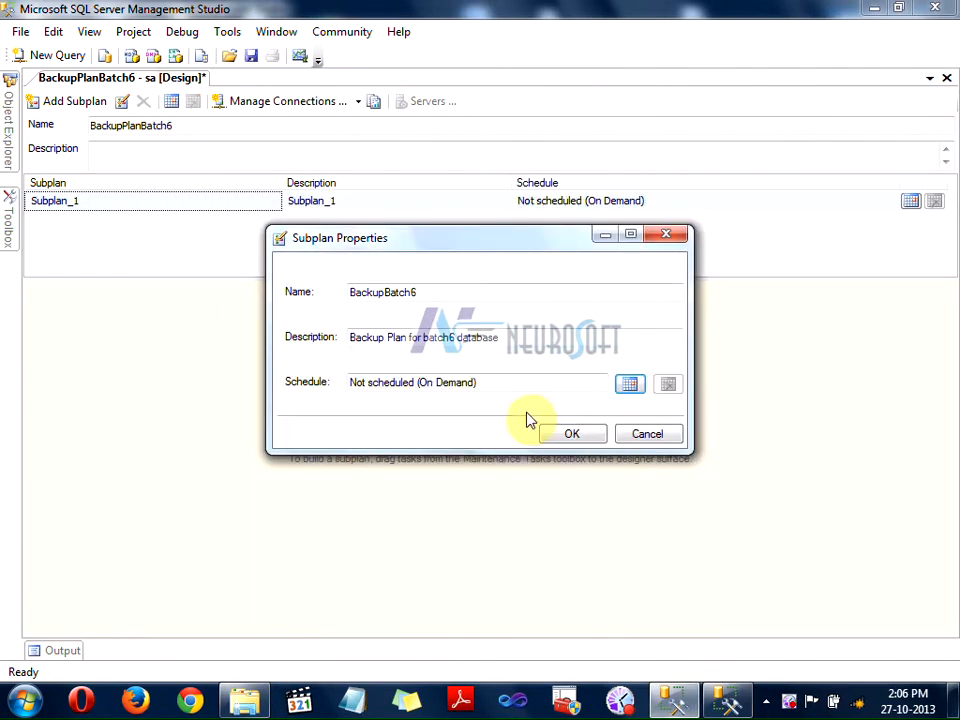
click(563, 433)
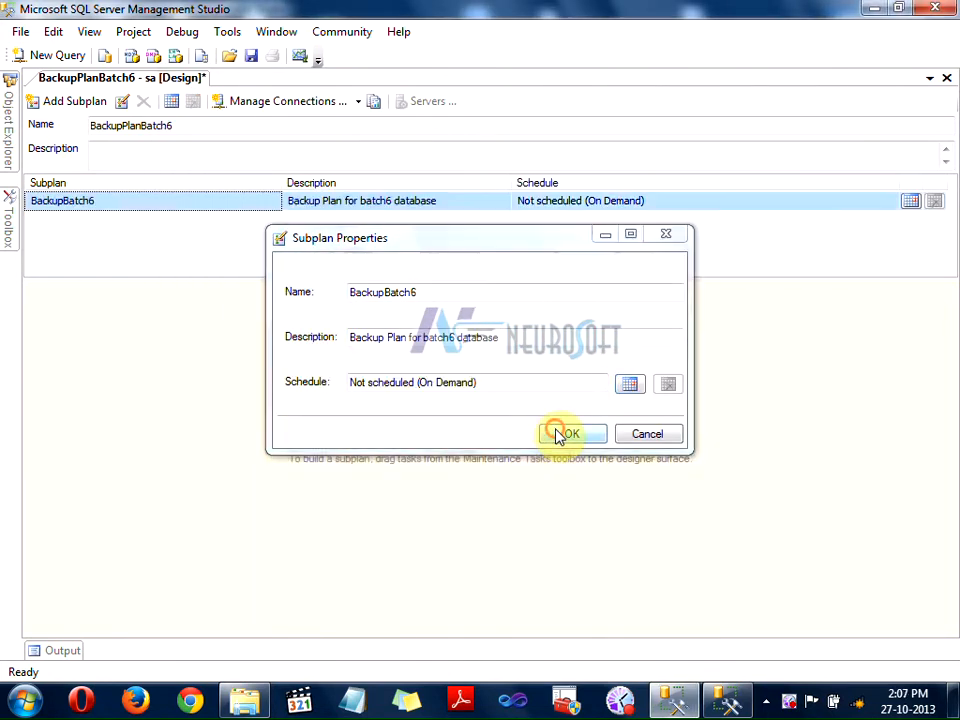
Step: Schedule the BackupBatch6 subplan to recur daily with no end date
click(912, 202)
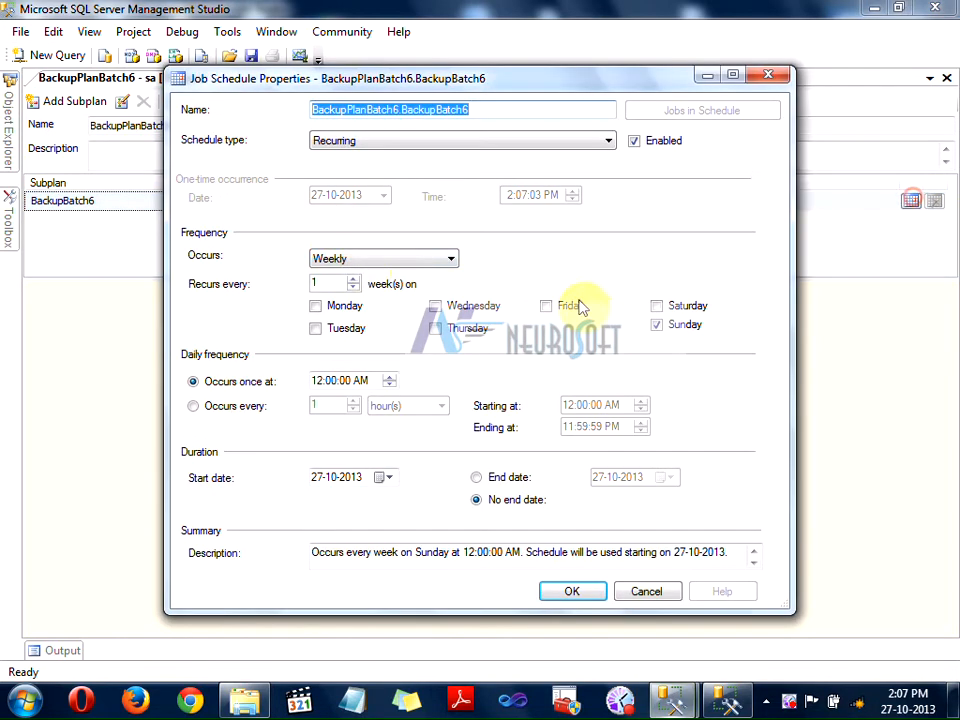
click(362, 262)
click(352, 273)
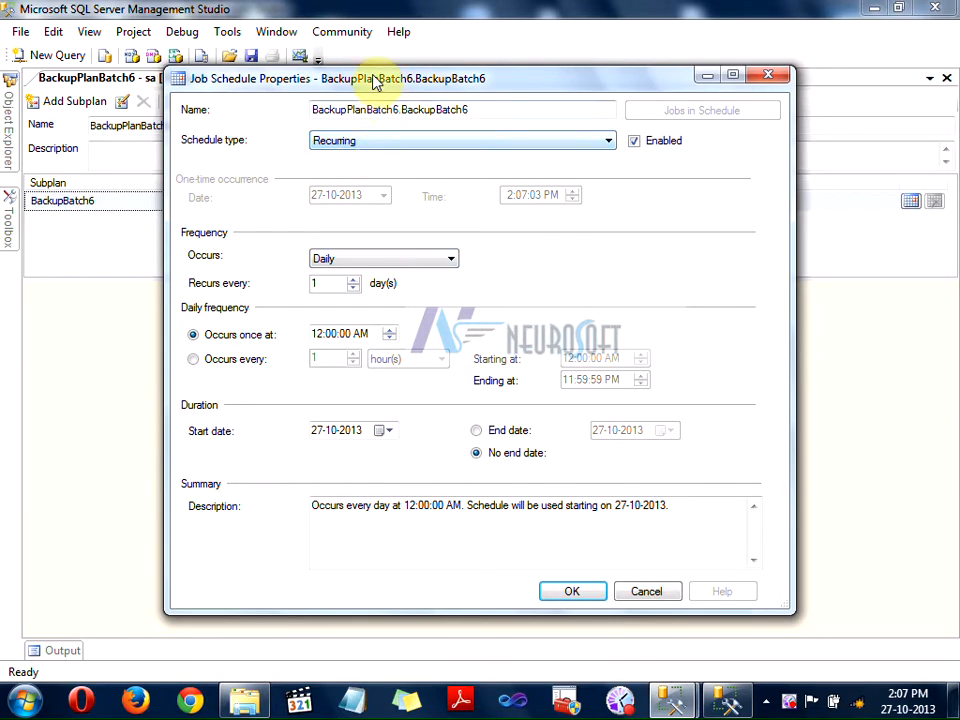
drag(369, 79, 352, 262)
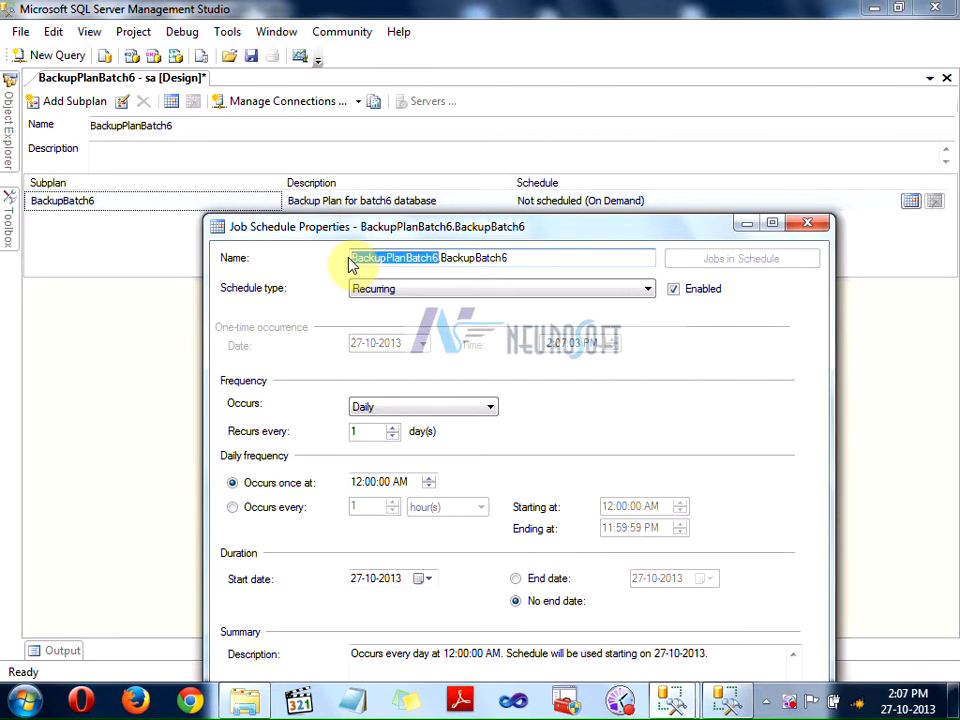
click(448, 260)
drag(441, 258, 529, 259)
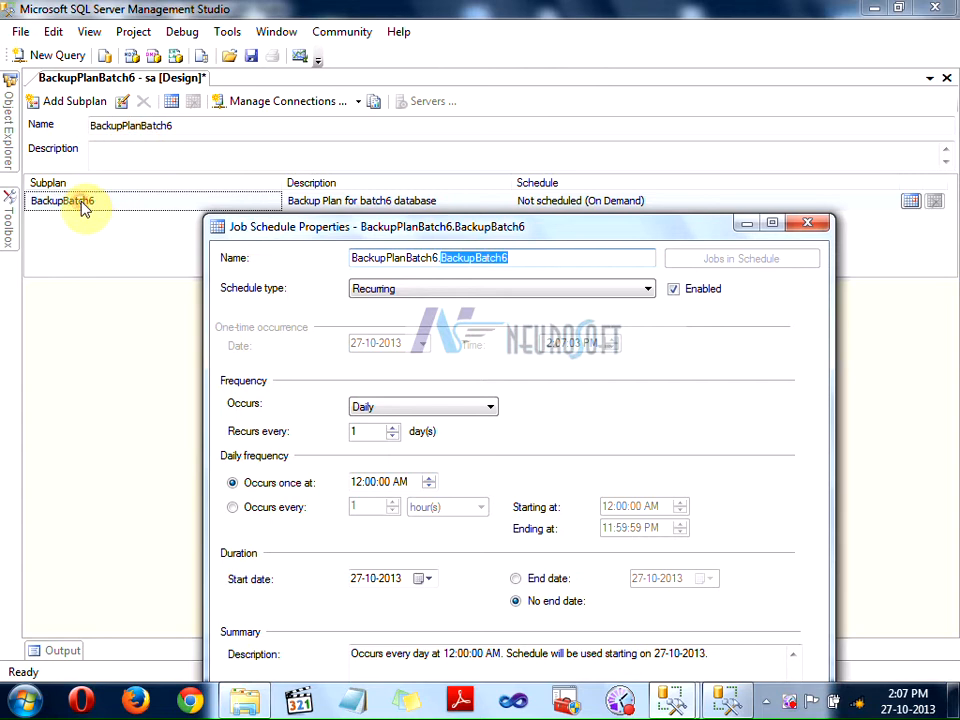
drag(547, 227, 551, 86)
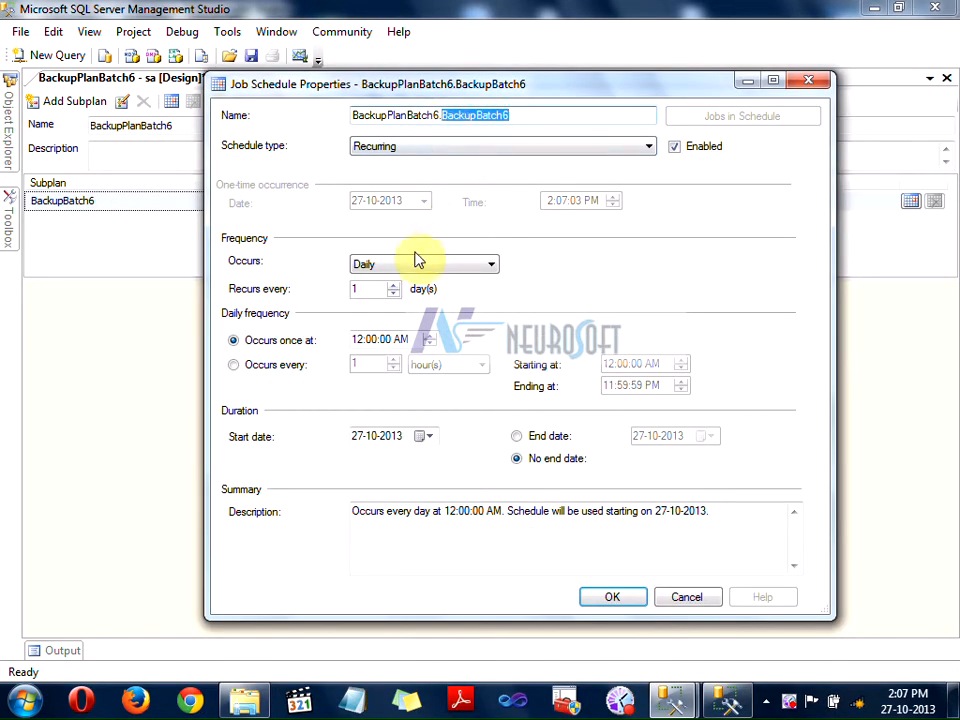
drag(527, 115, 343, 111)
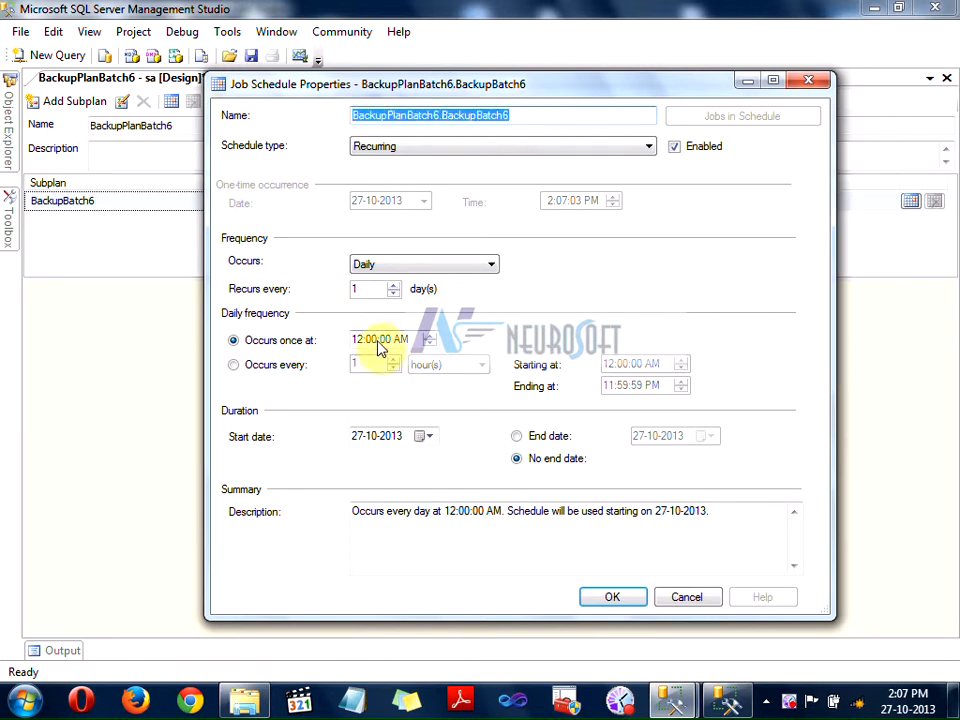
click(514, 456)
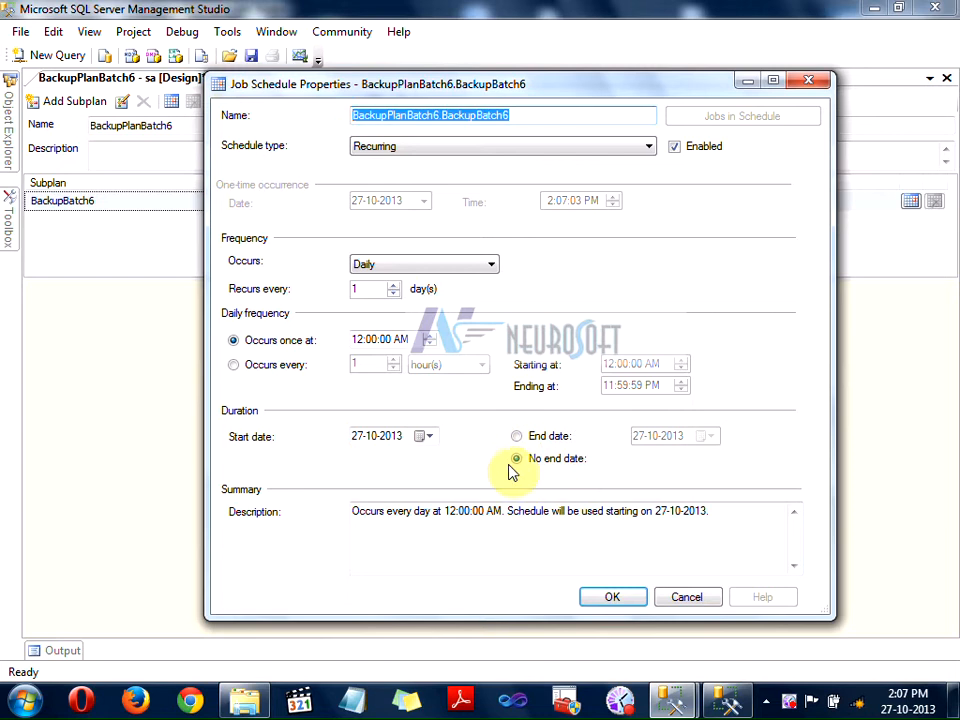
click(620, 598)
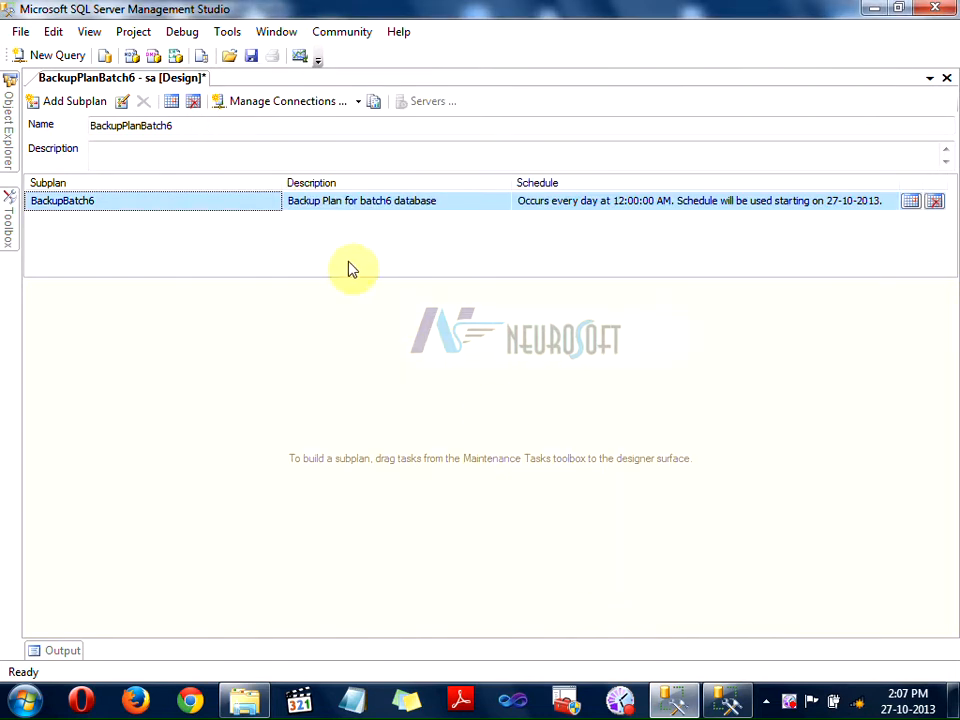
Step: Add a Back Up Database Task to the subplan's design surface and widen its box to show the full text
mouse_move(11, 214)
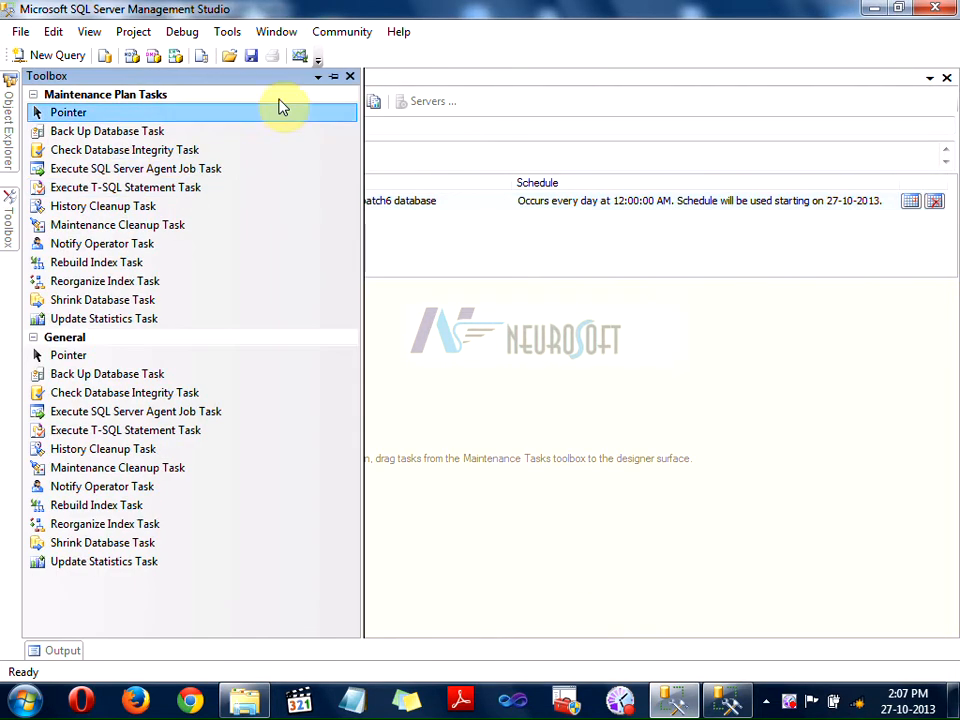
click(333, 77)
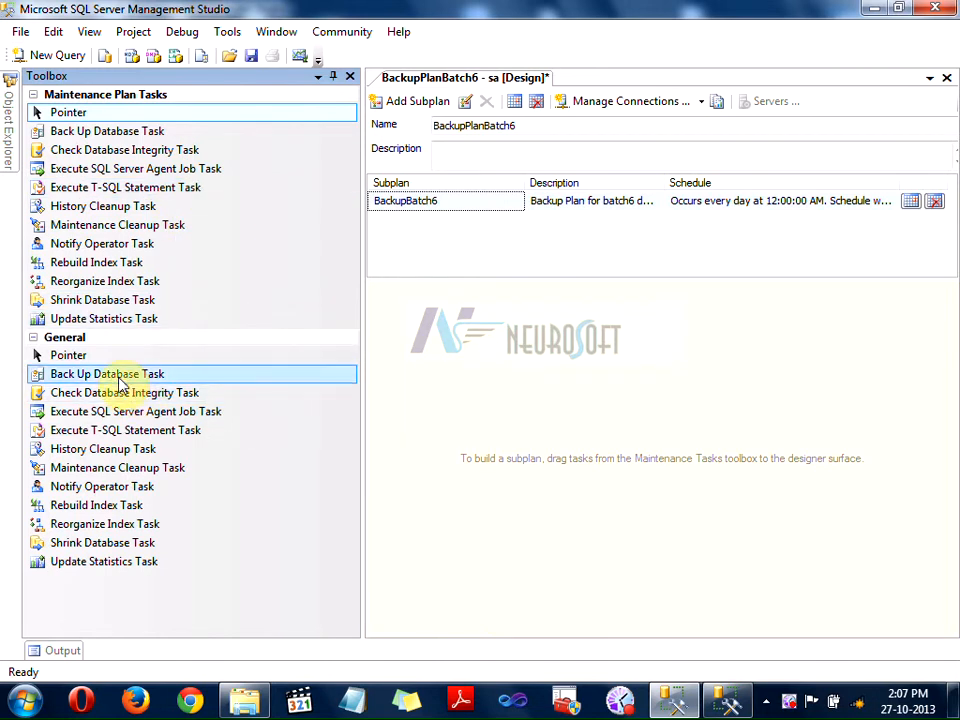
drag(122, 377, 461, 373)
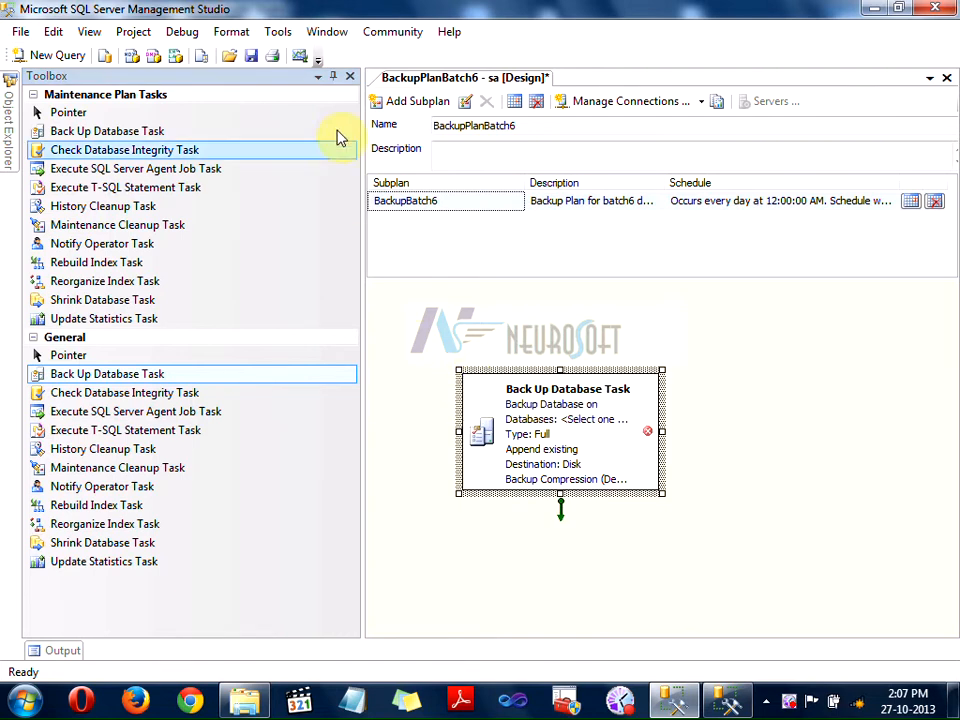
click(333, 76)
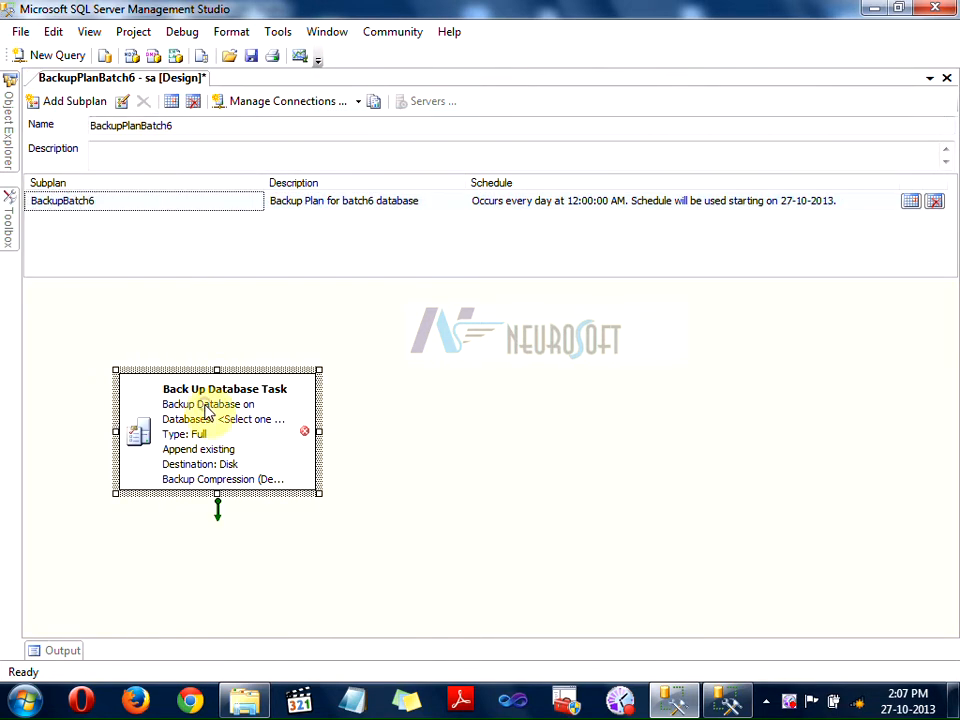
right_click(206, 412)
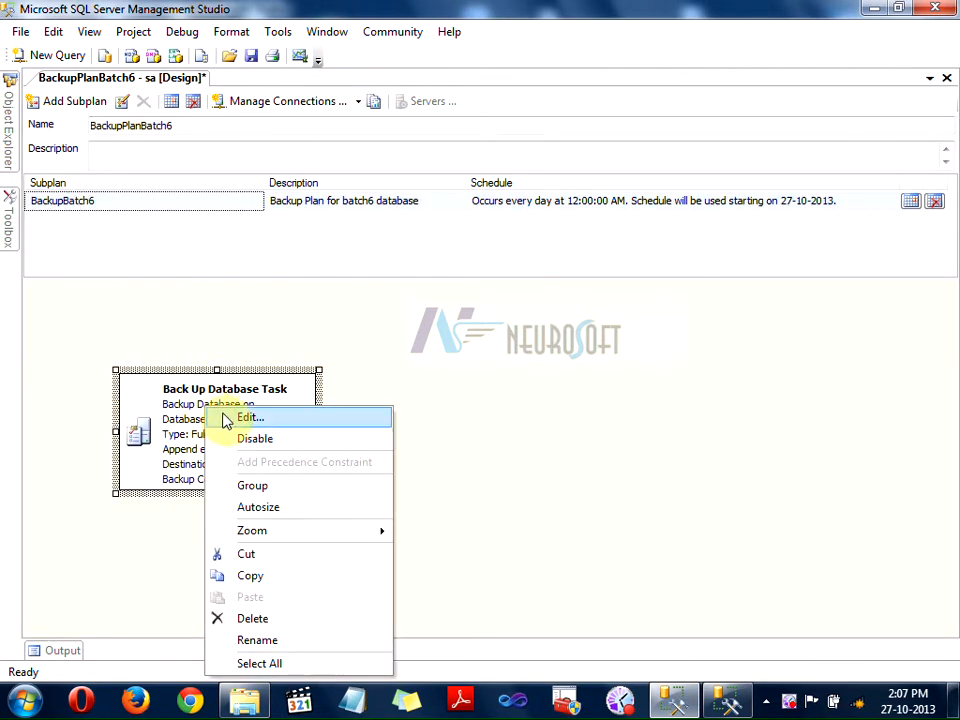
click(229, 429)
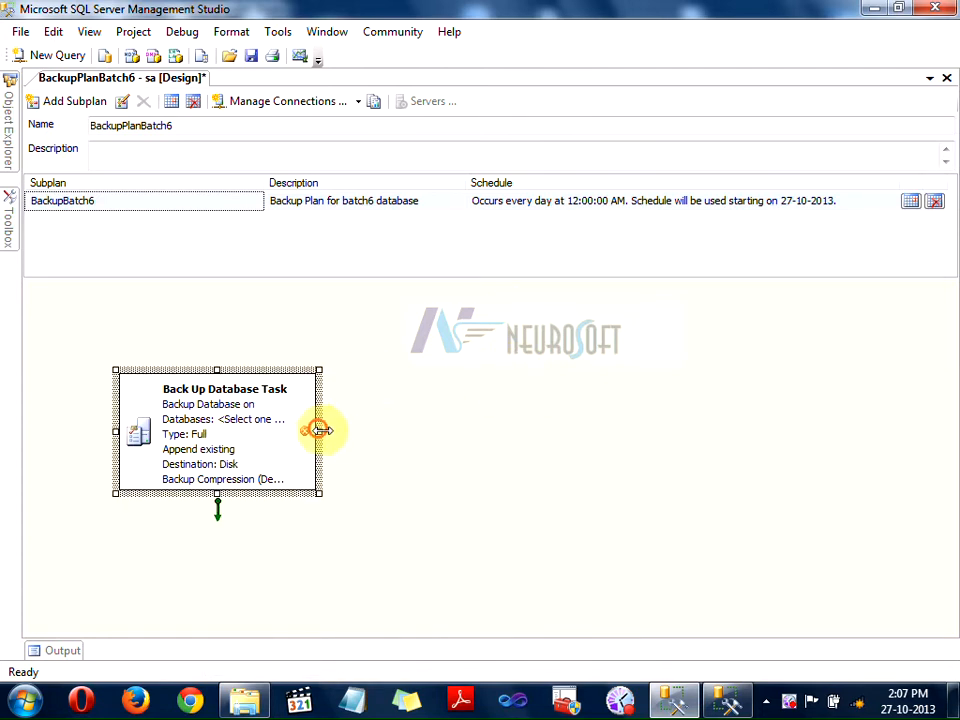
drag(318, 430, 482, 431)
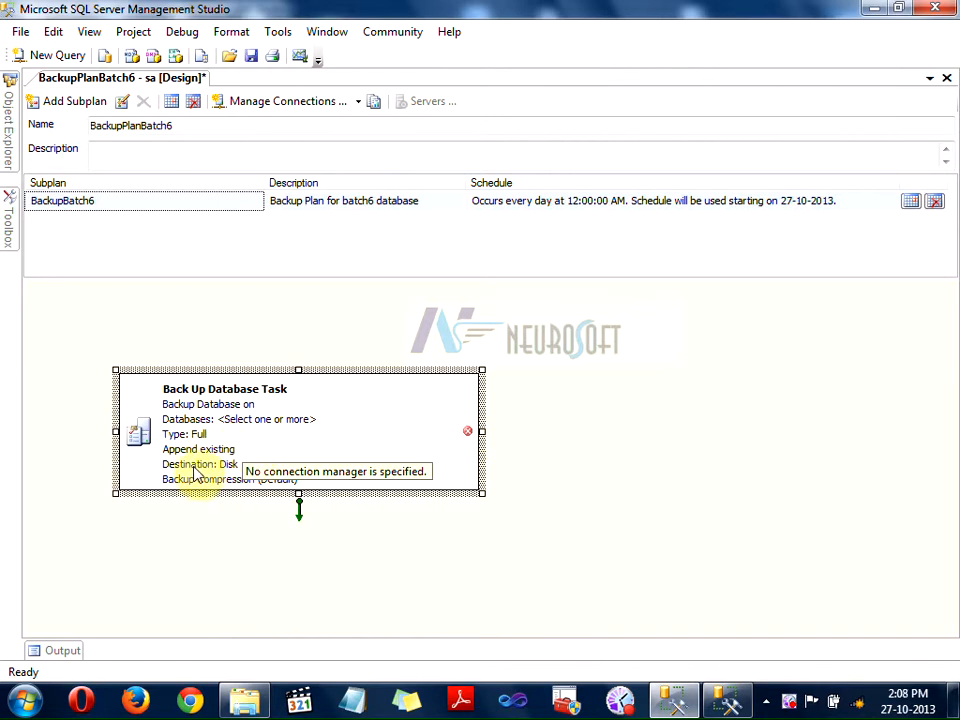
Step: Open the Back Up Database Task for editing, keep the local server connection and choose the Full backup type
right_click(320, 414)
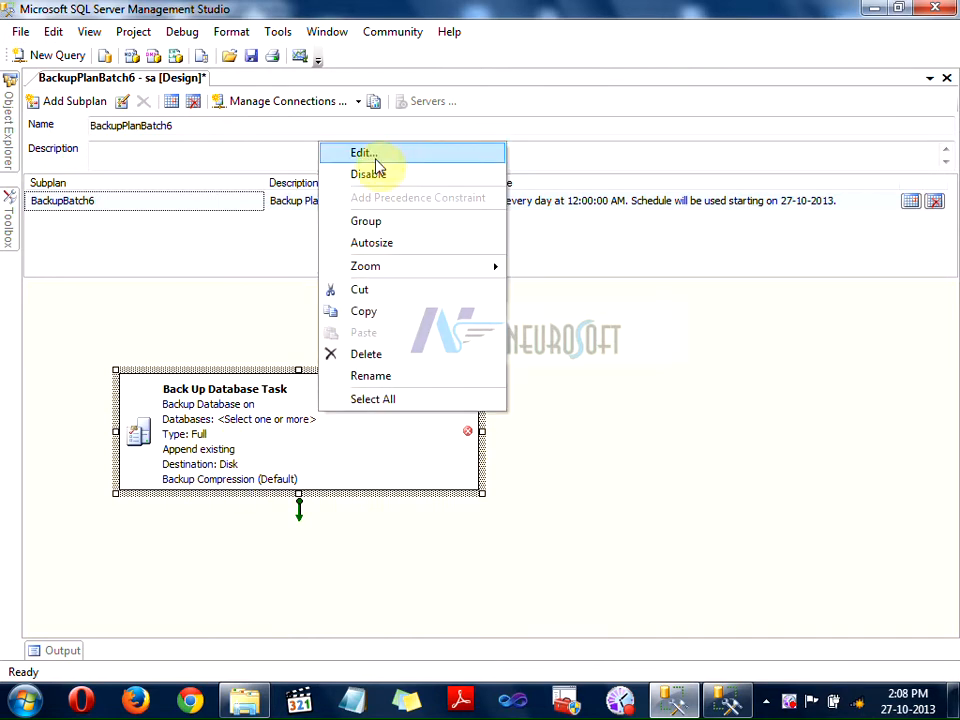
click(372, 155)
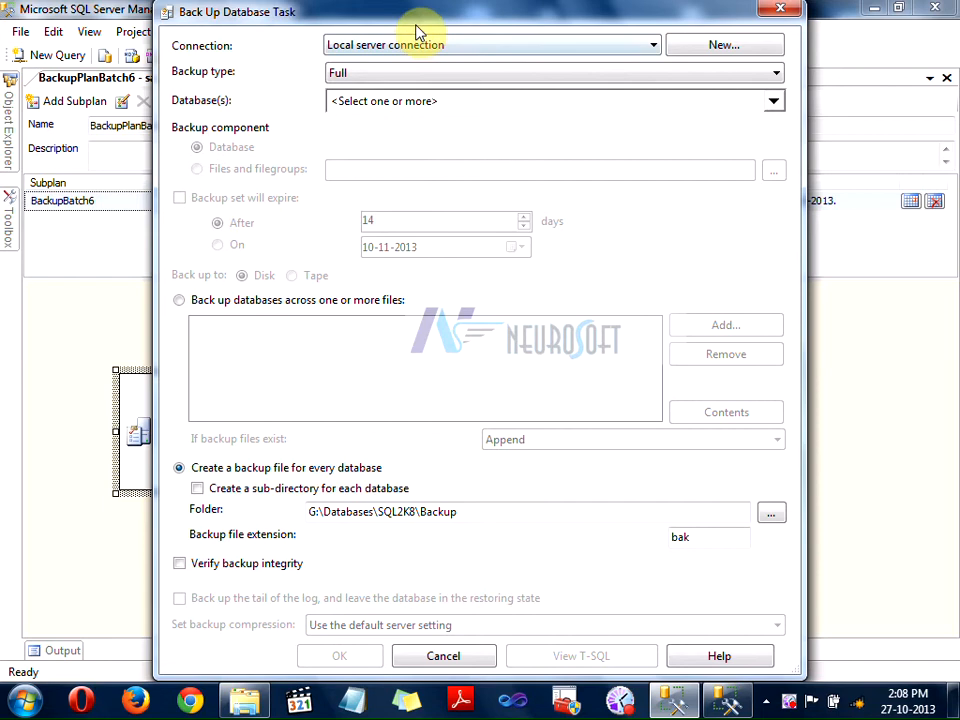
drag(413, 14, 354, 26)
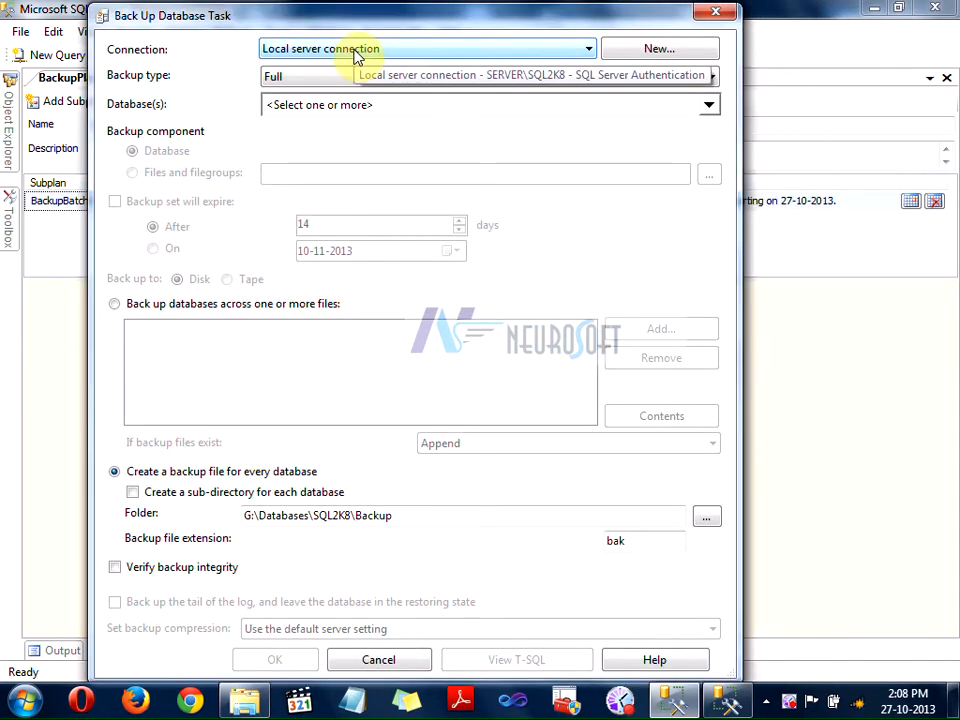
click(676, 50)
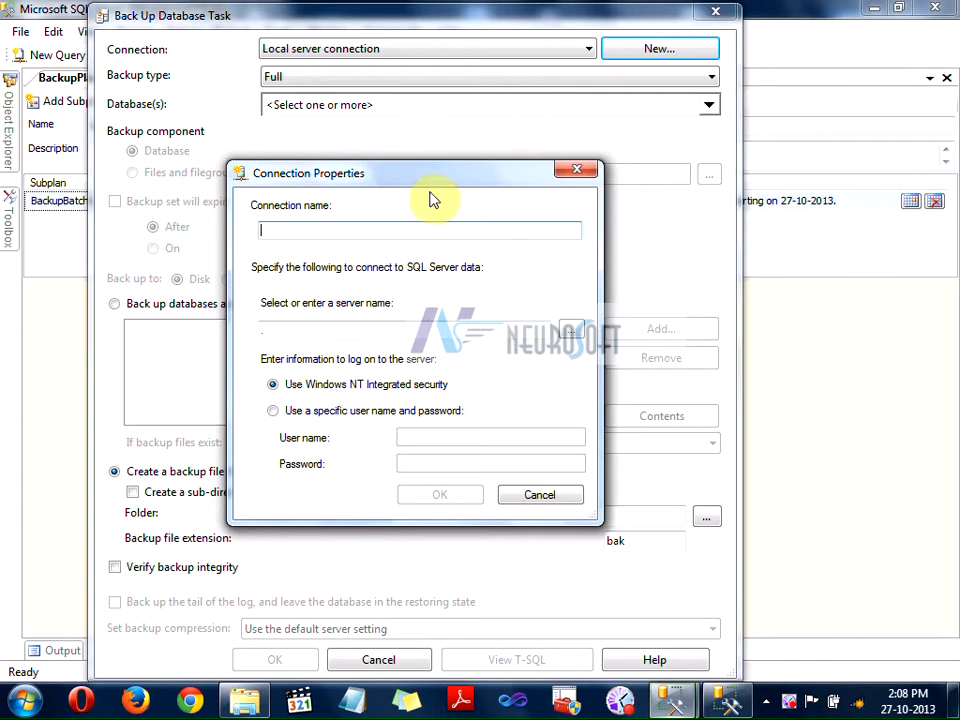
click(537, 496)
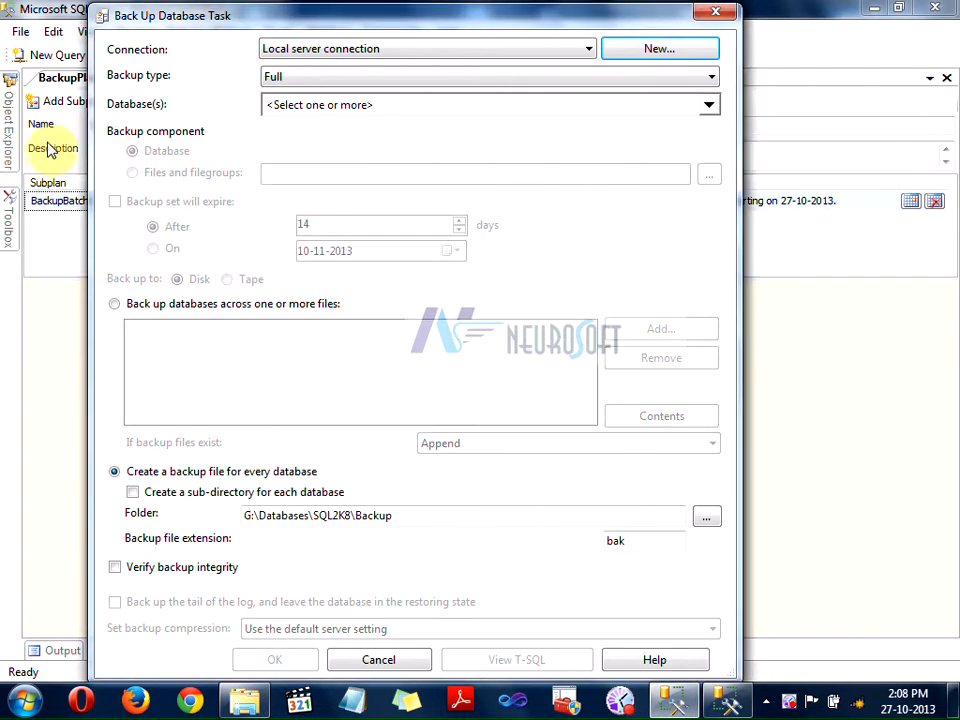
click(410, 79)
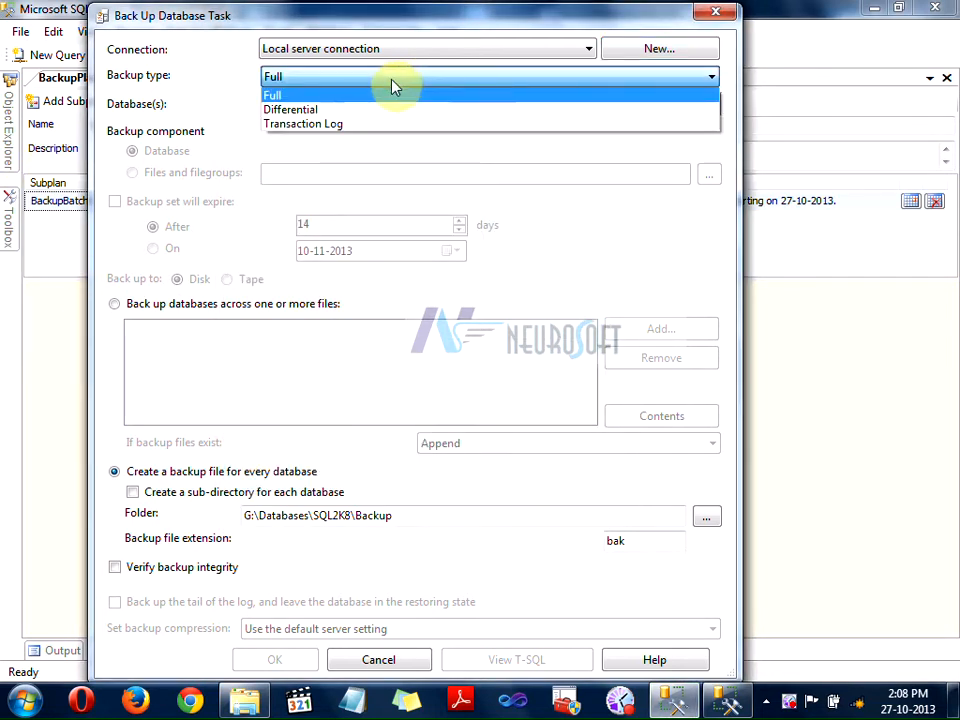
click(297, 96)
click(305, 106)
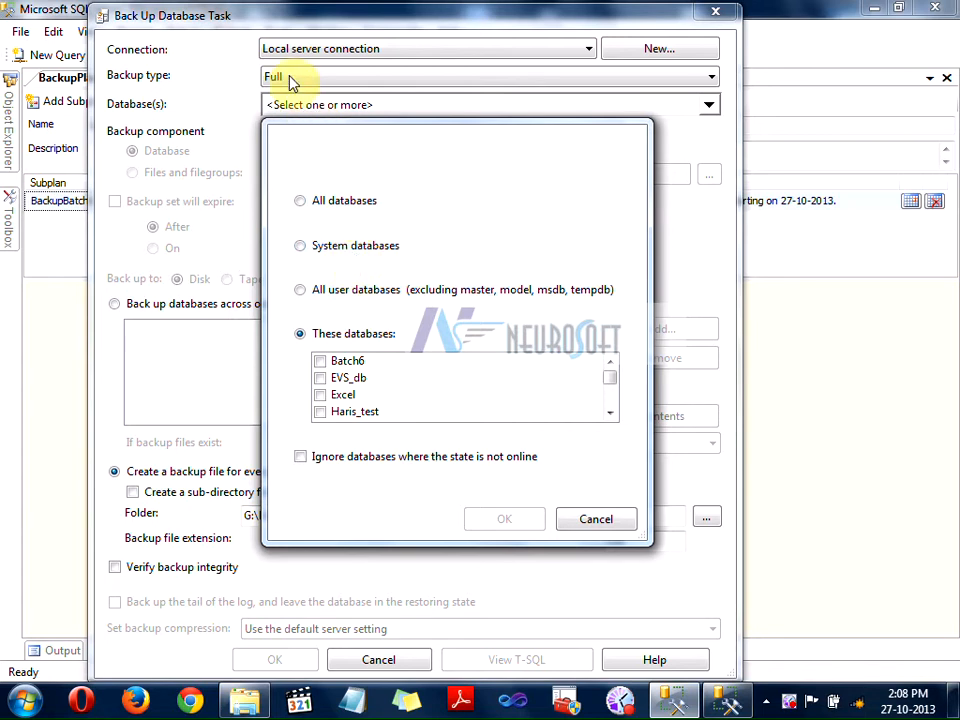
mouse_move(609, 381)
mouse_down()
mouse_move(612, 404)
mouse_move(606, 375)
mouse_up()
click(591, 519)
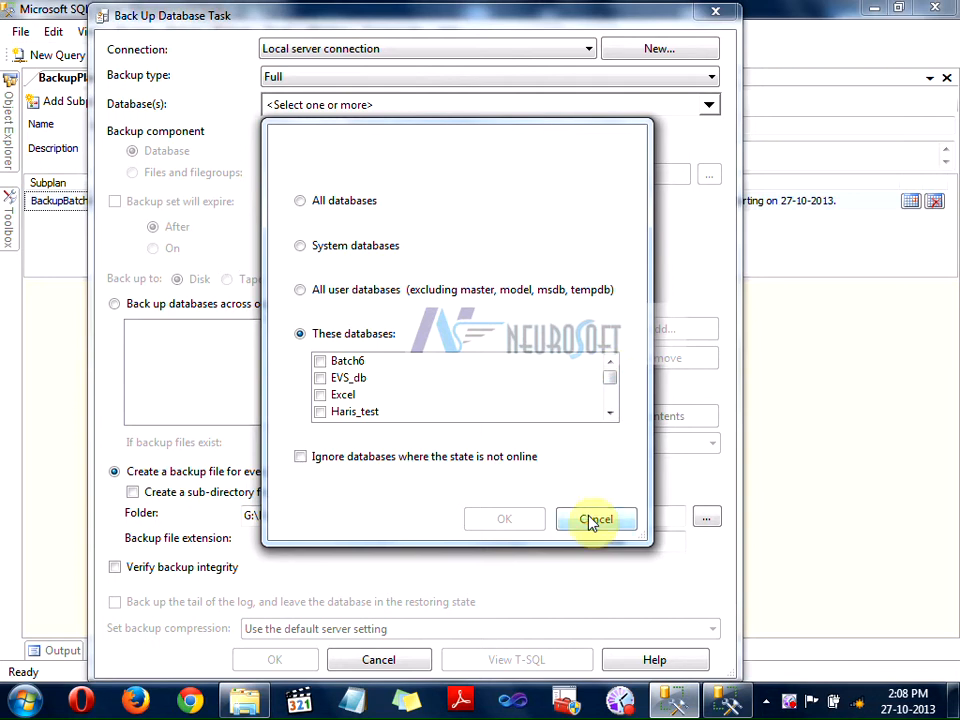
click(405, 660)
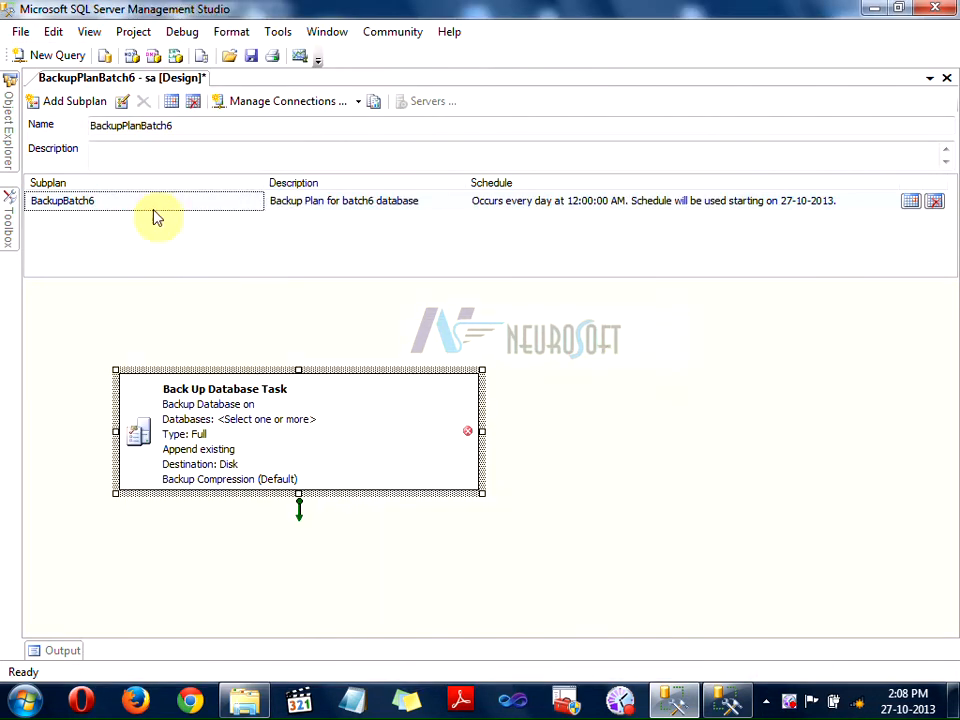
Step: Set the Batch6 database's recovery model to Simple in its database properties
mouse_move(7, 120)
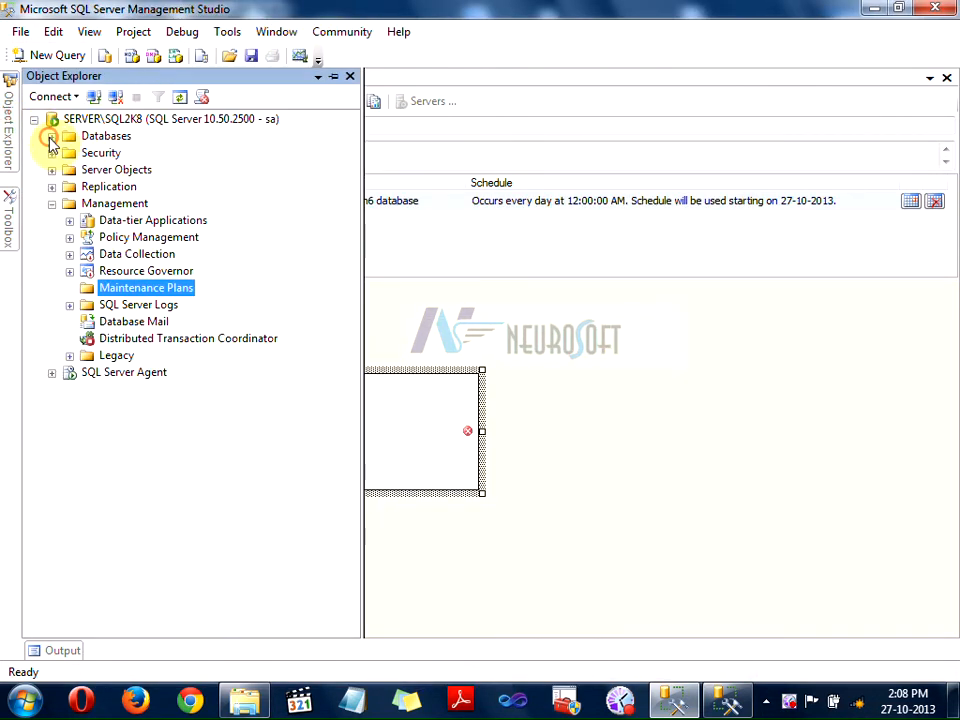
click(52, 136)
right_click(115, 187)
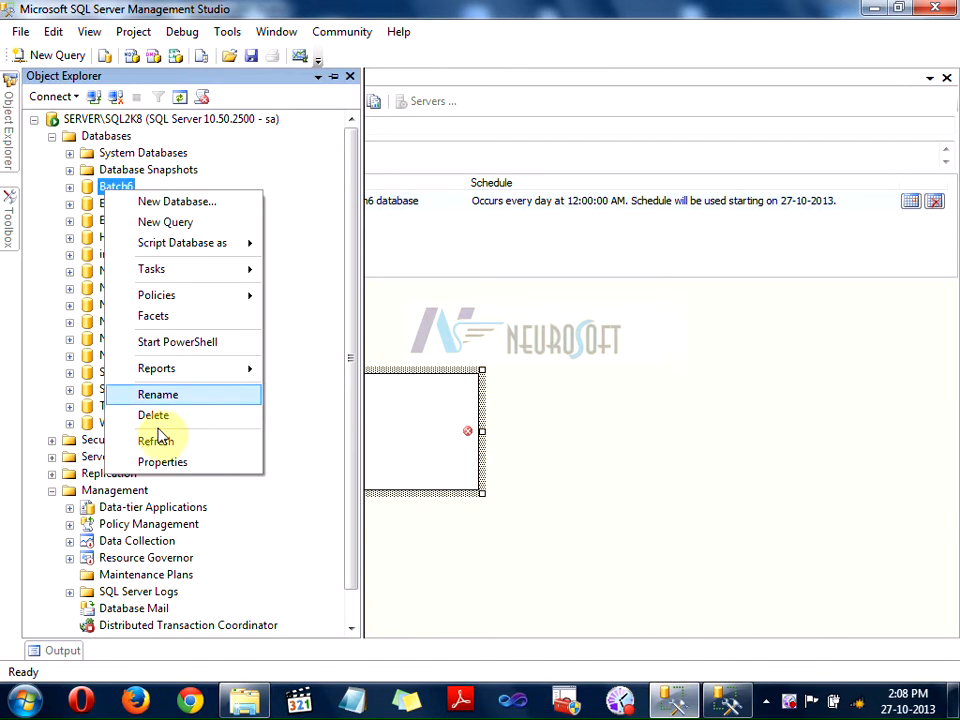
click(165, 462)
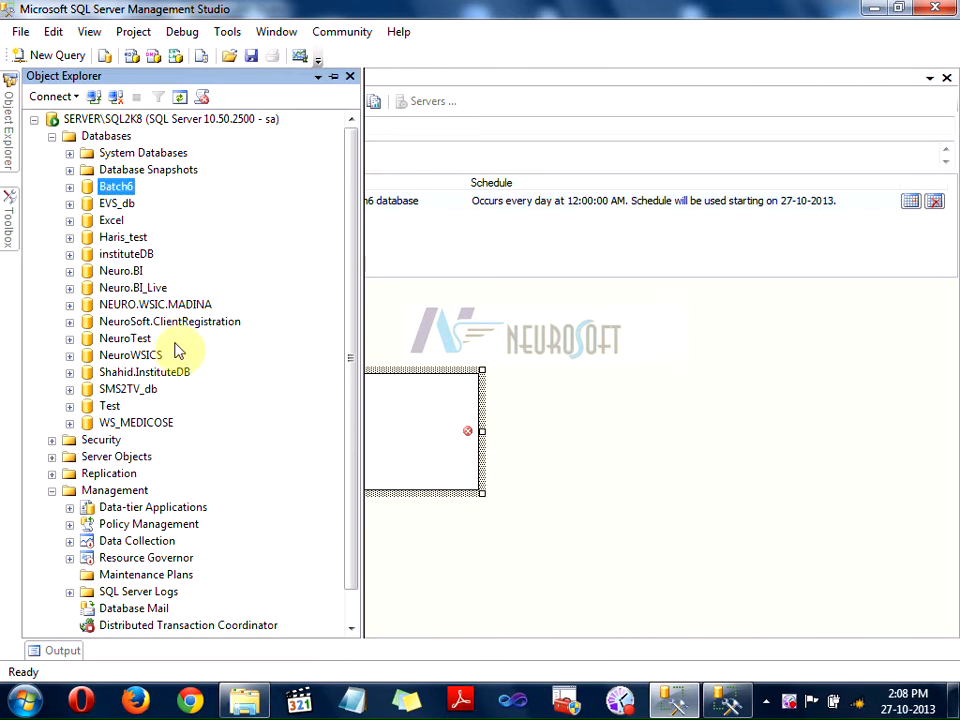
click(350, 142)
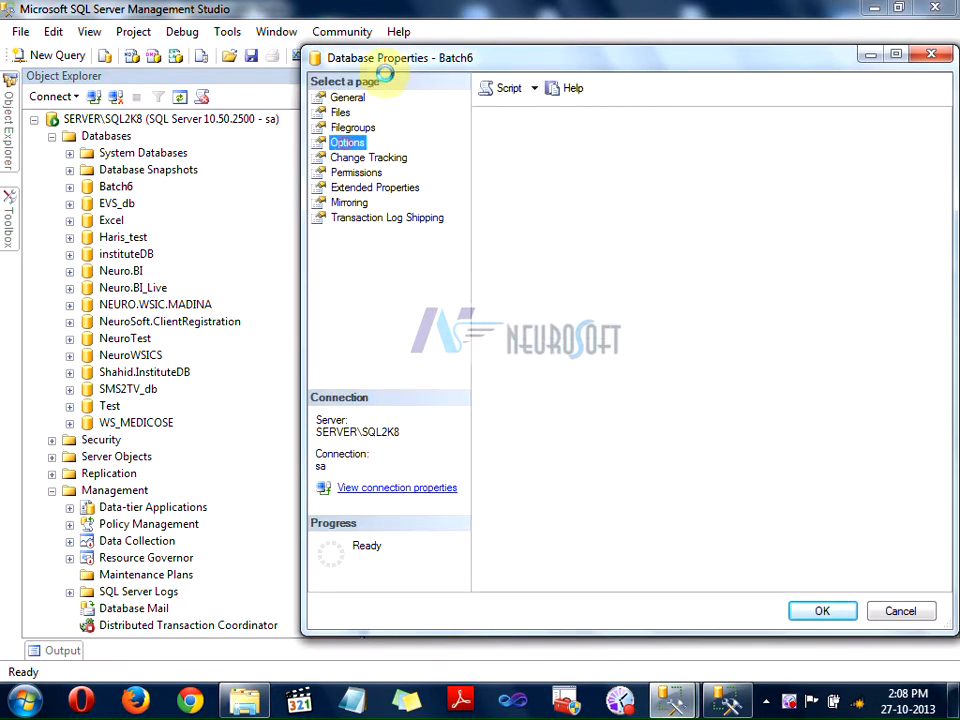
drag(395, 65, 170, 61)
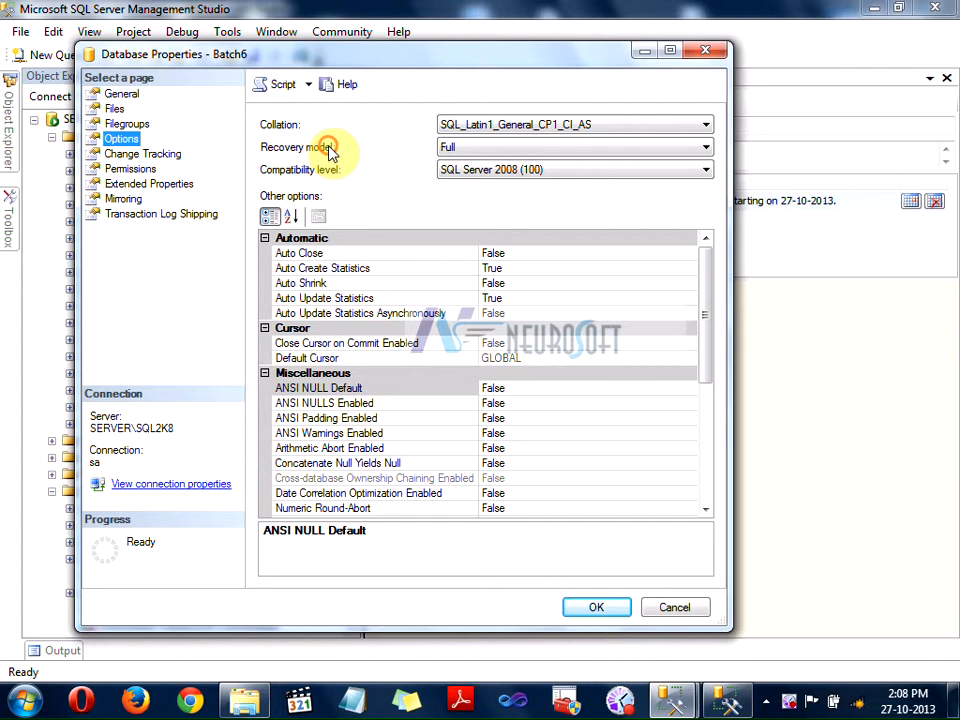
click(450, 147)
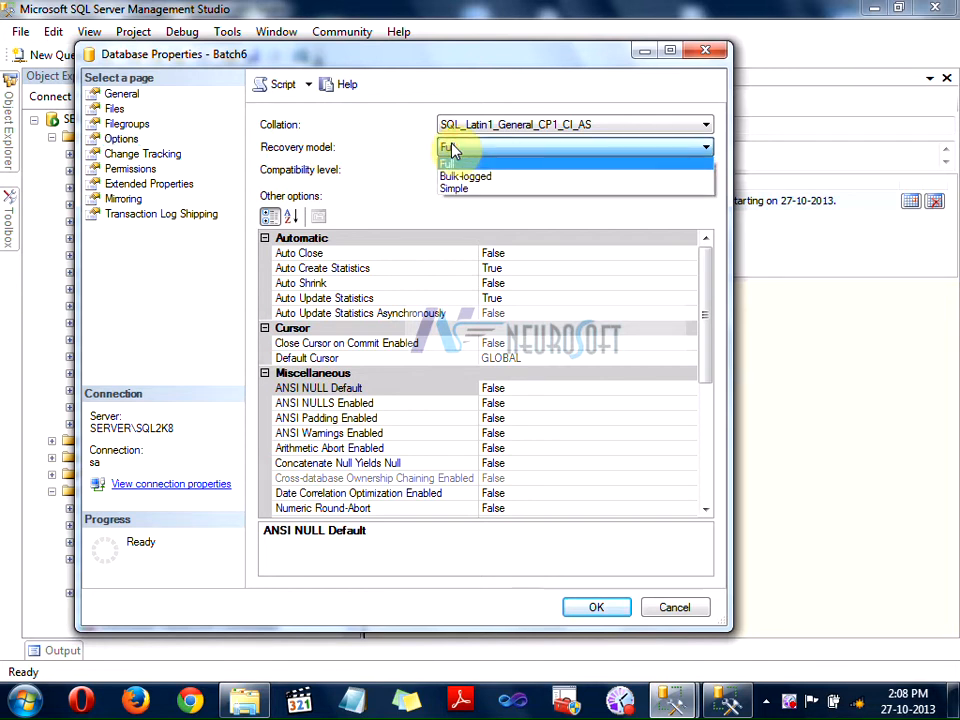
click(455, 188)
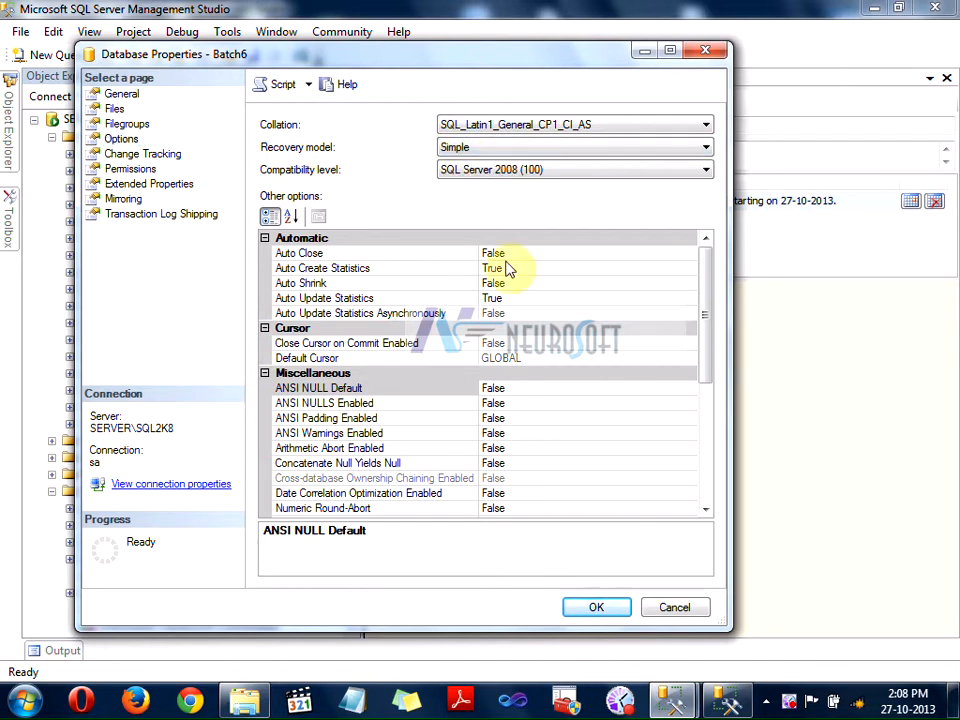
click(595, 608)
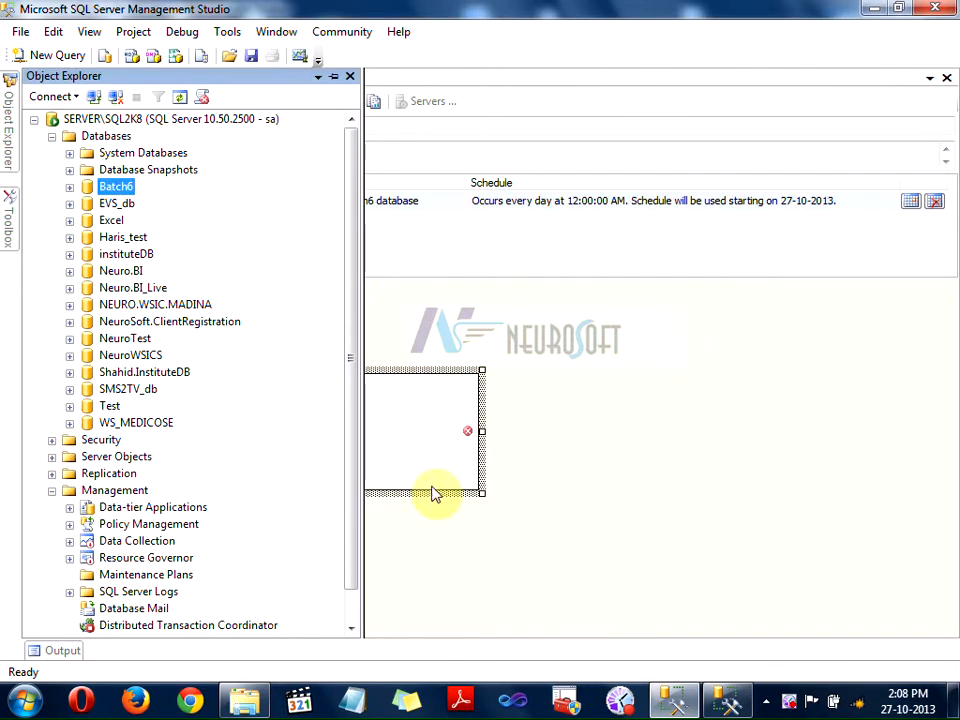
right_click(411, 419)
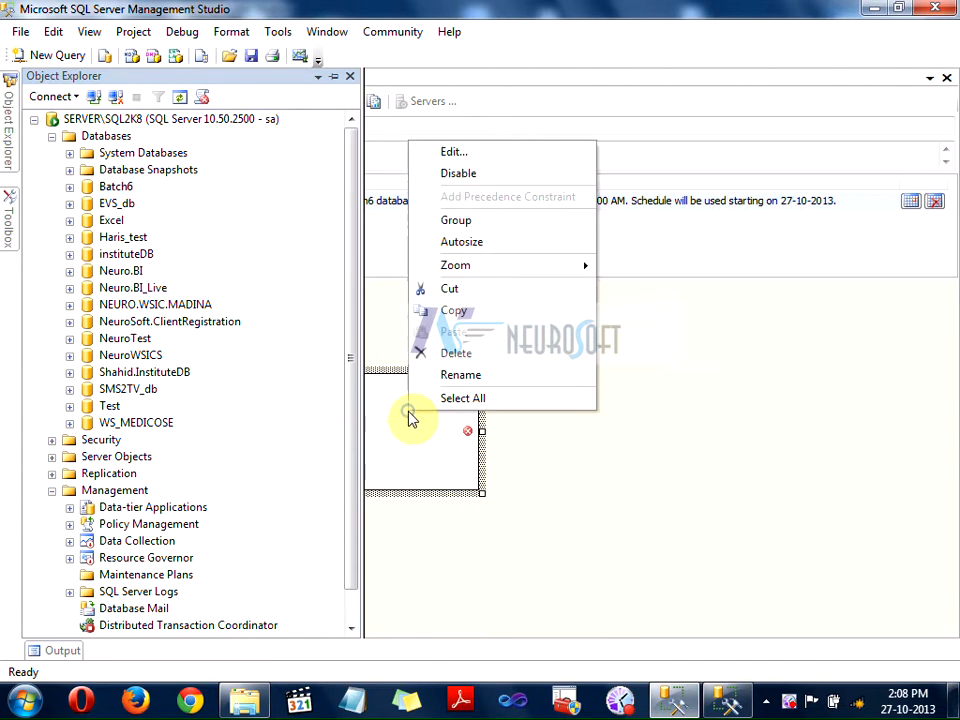
click(456, 155)
click(396, 77)
click(396, 77)
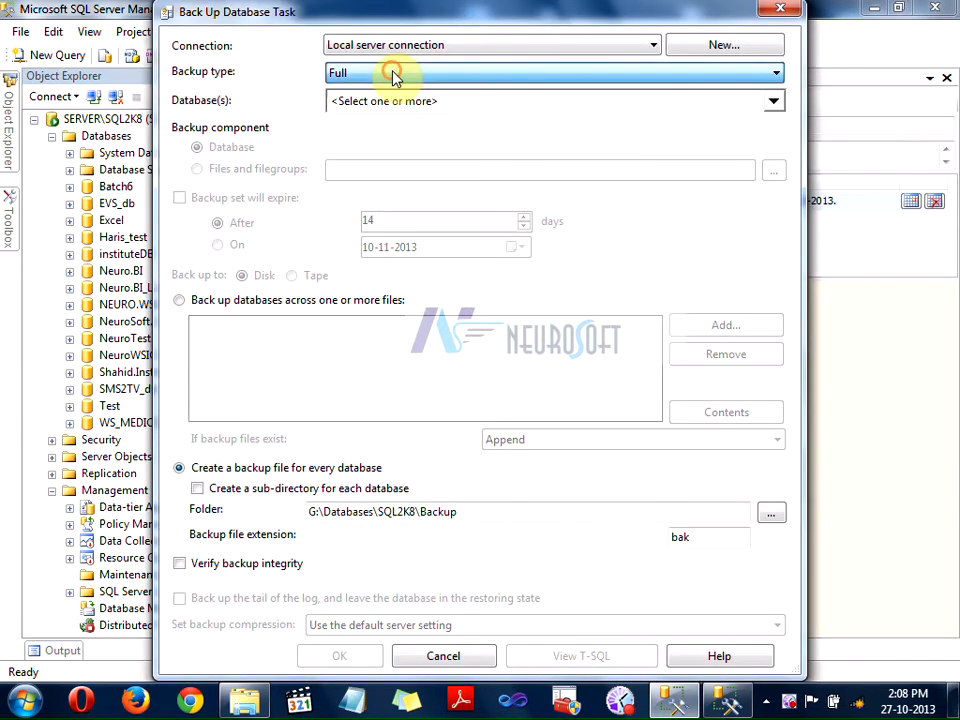
click(390, 104)
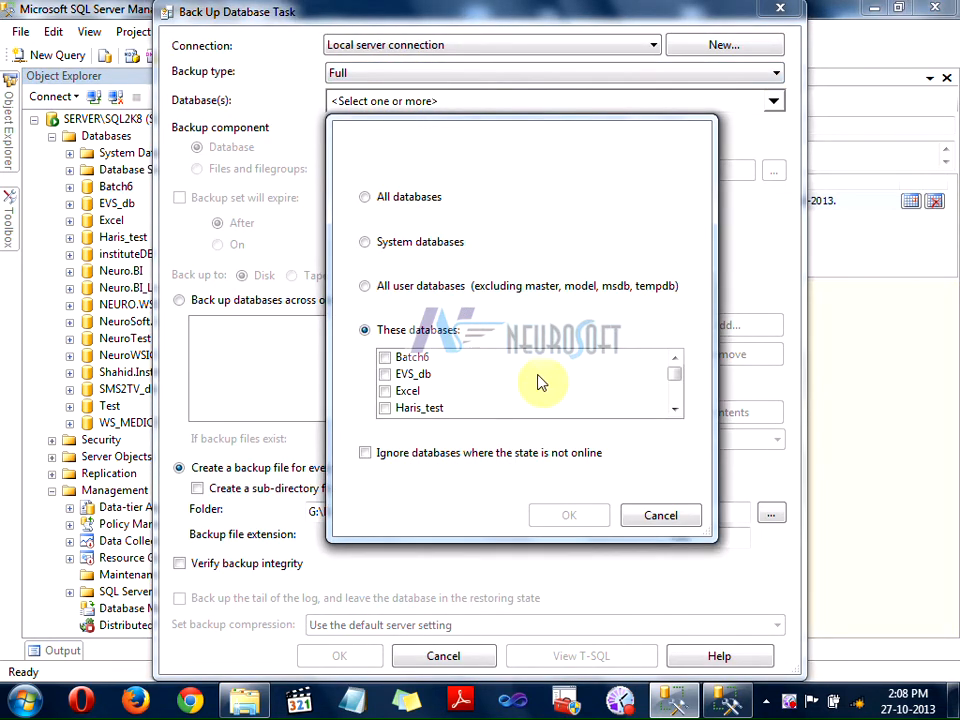
click(385, 358)
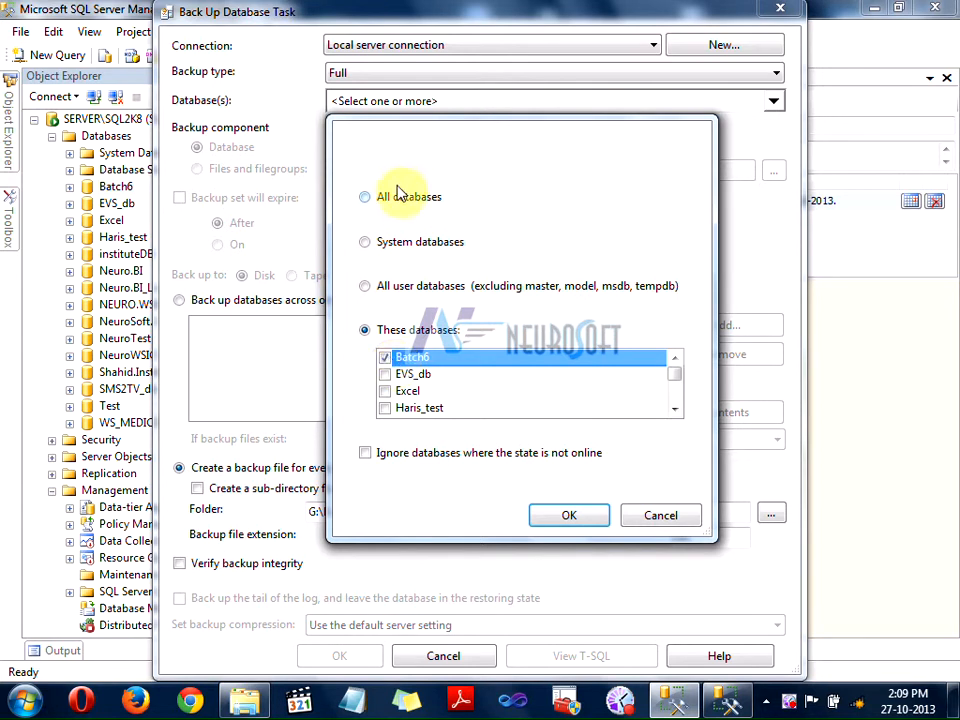
click(648, 517)
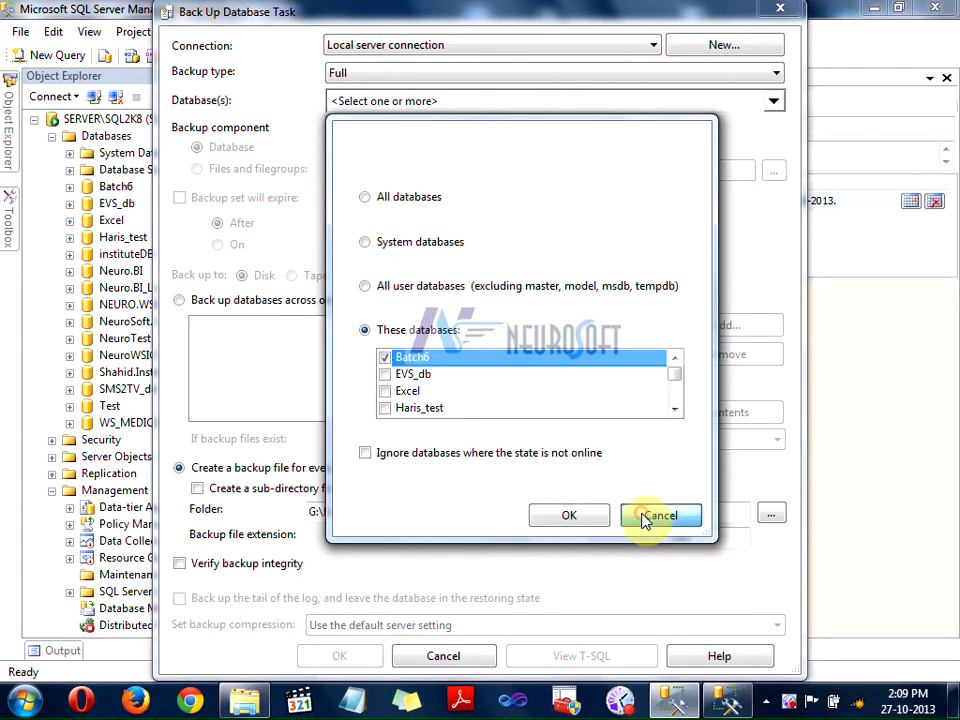
click(686, 708)
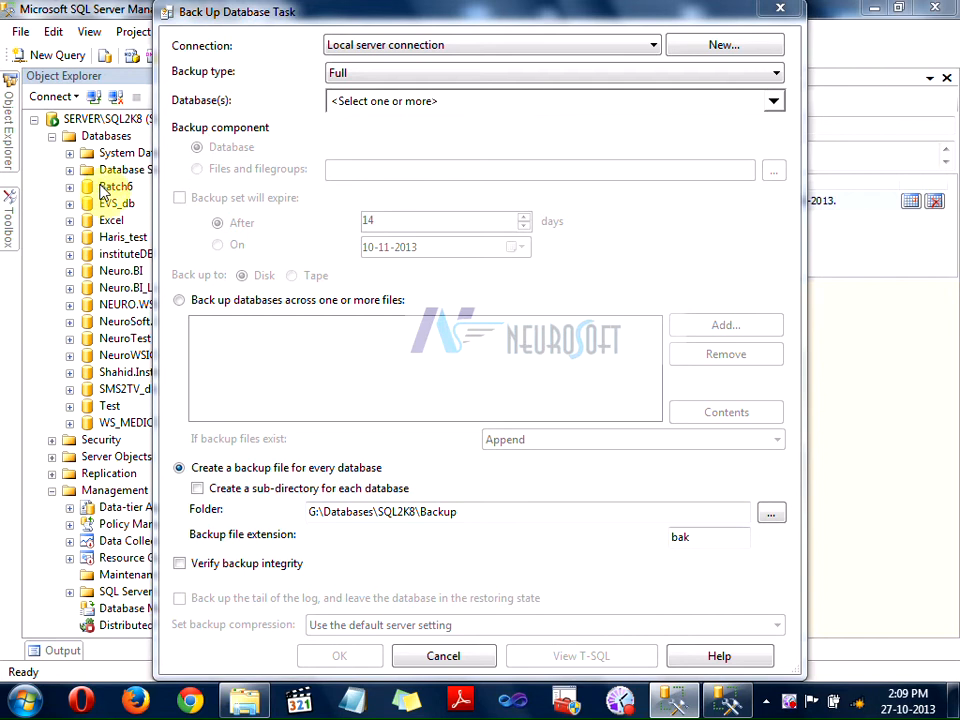
click(101, 191)
click(443, 656)
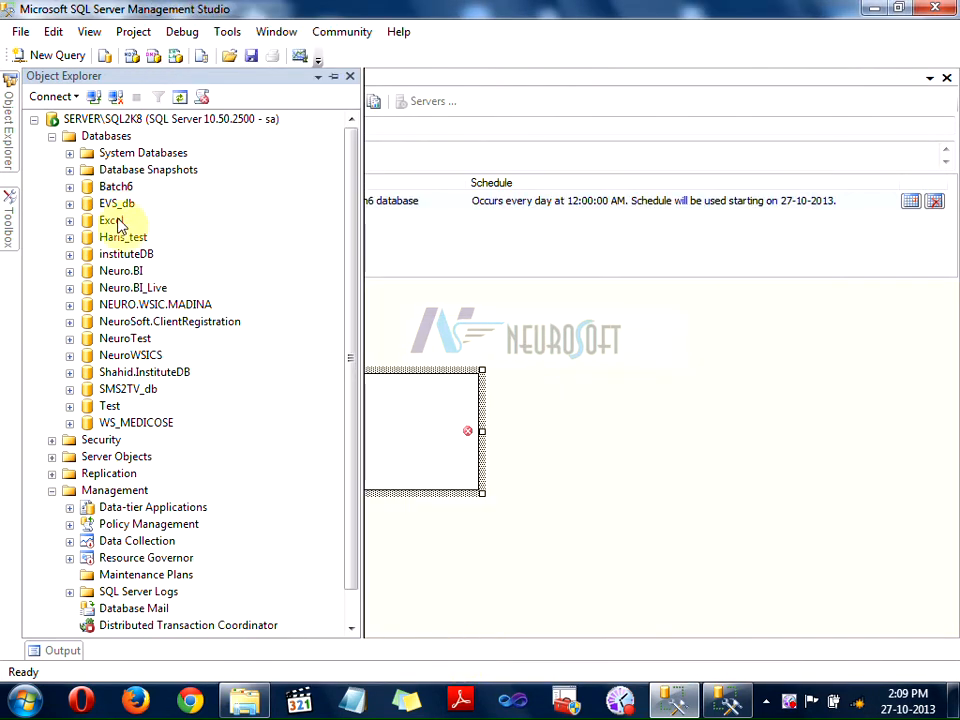
Step: Set the Batch6 database's recovery model to Full in its database properties
right_click(104, 187)
click(146, 455)
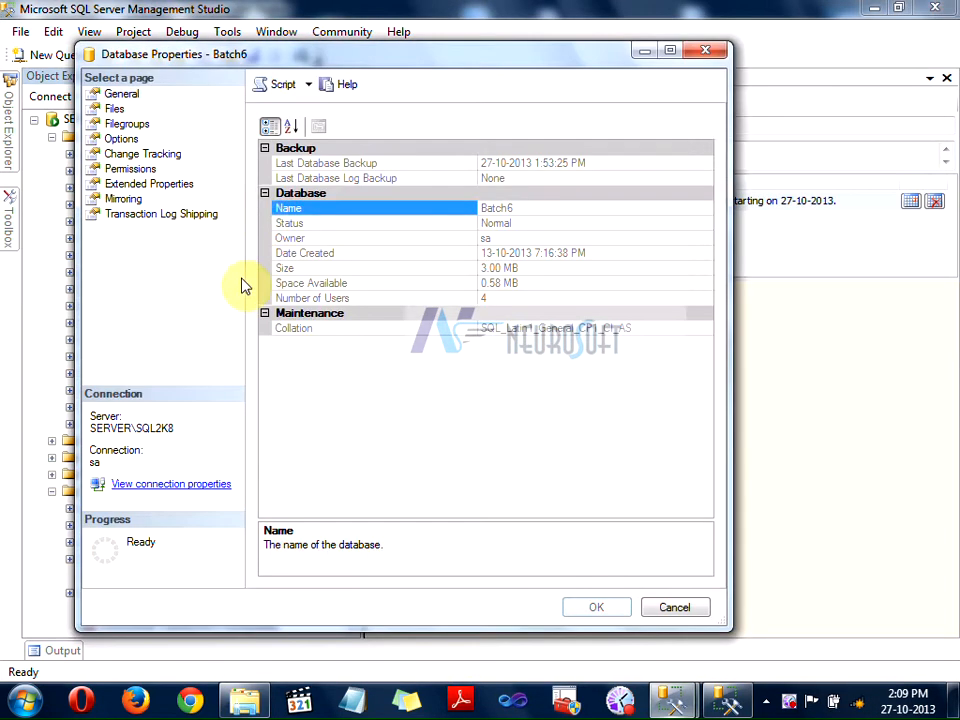
click(120, 138)
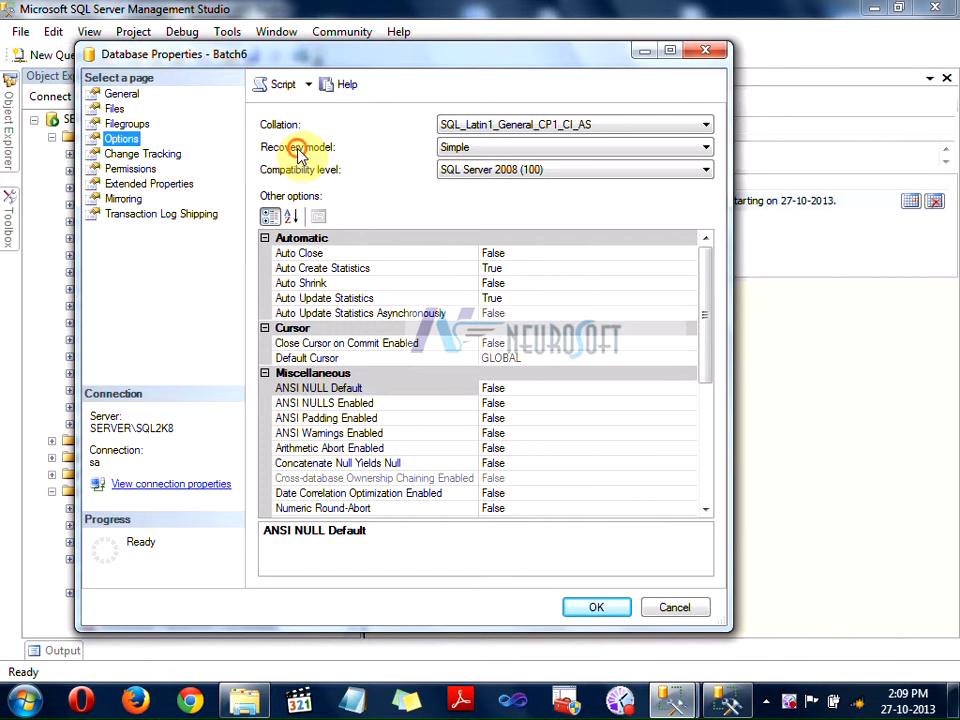
click(462, 150)
click(468, 164)
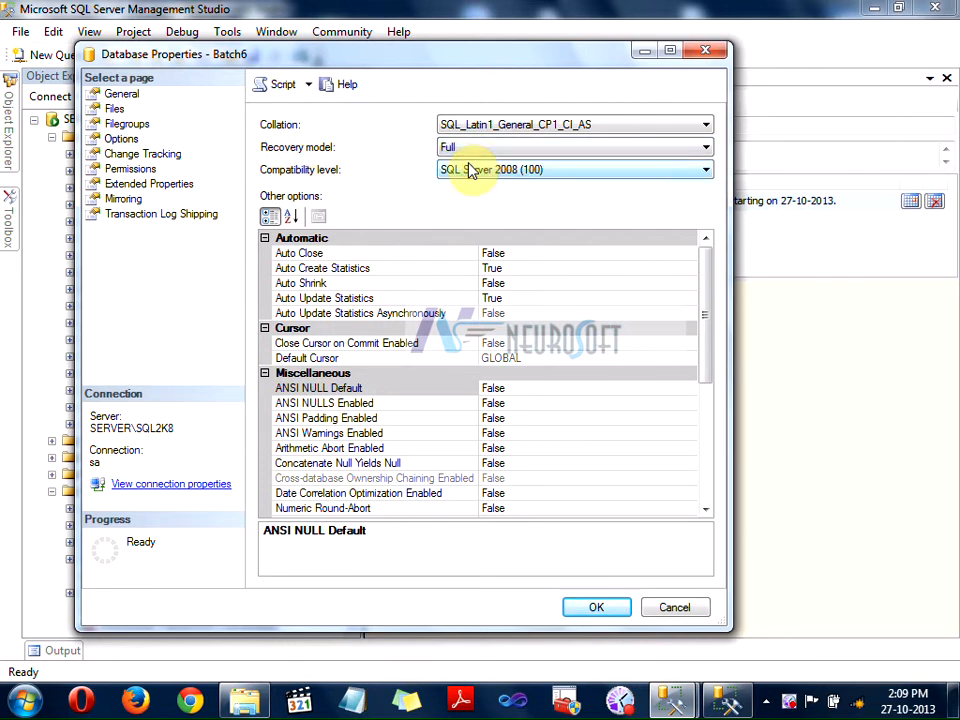
click(600, 611)
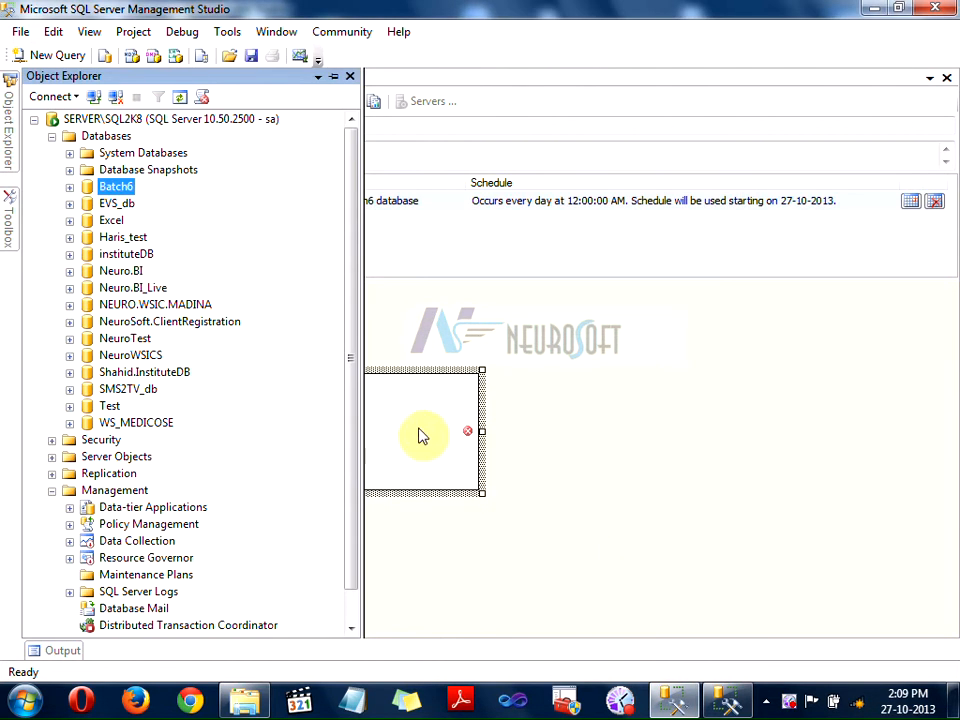
Step: Open the Back Up Database Task for editing and restrict its databases to the specific database Batch6
right_click(418, 432)
click(566, 454)
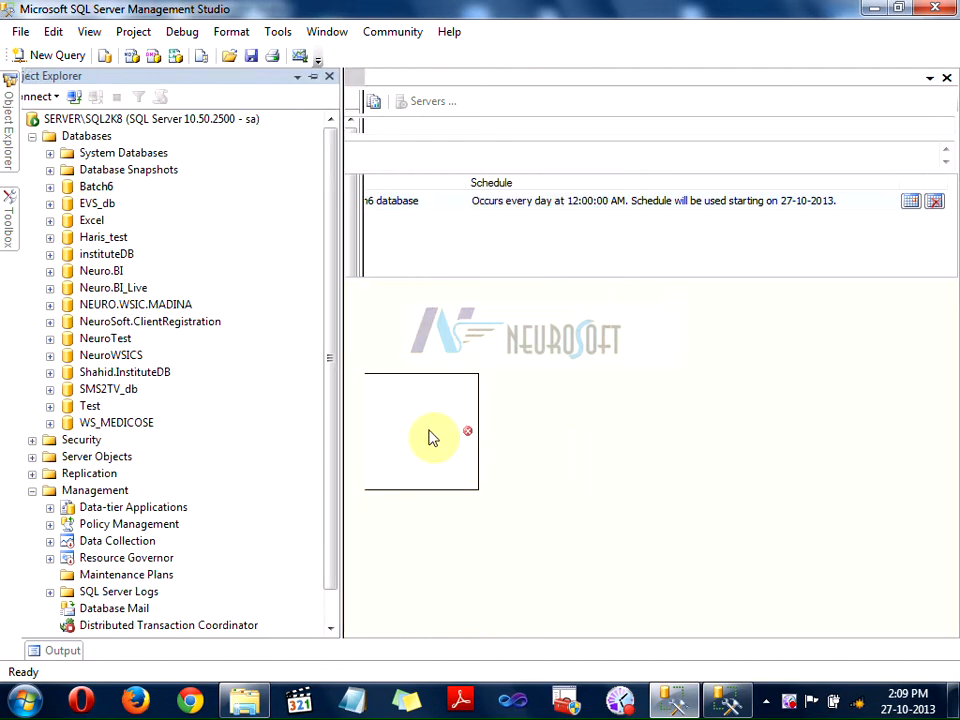
right_click(403, 424)
click(480, 162)
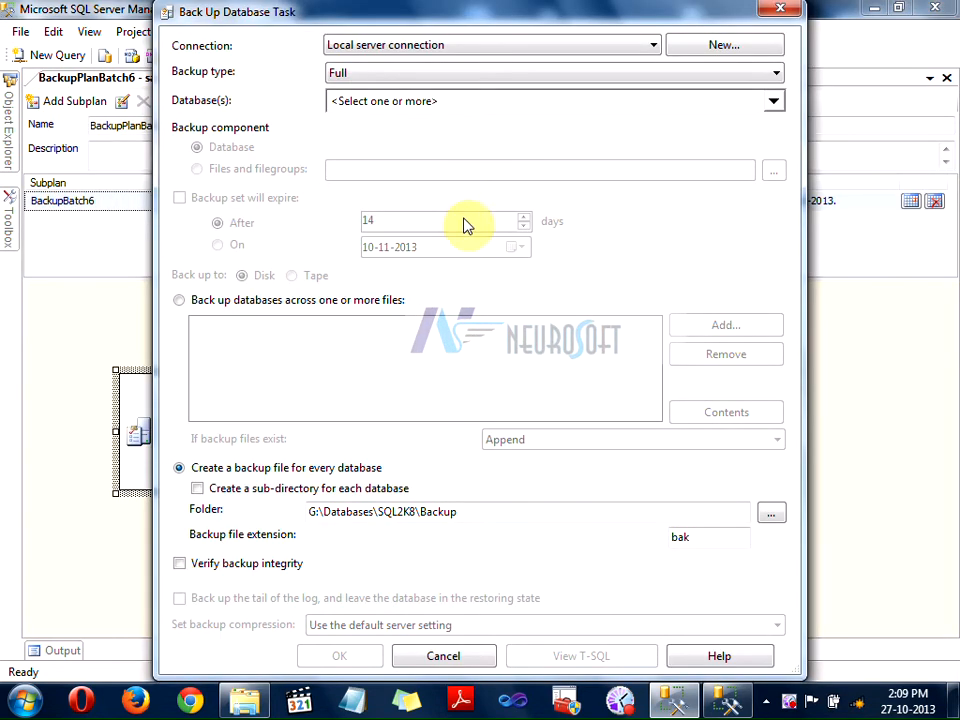
click(362, 100)
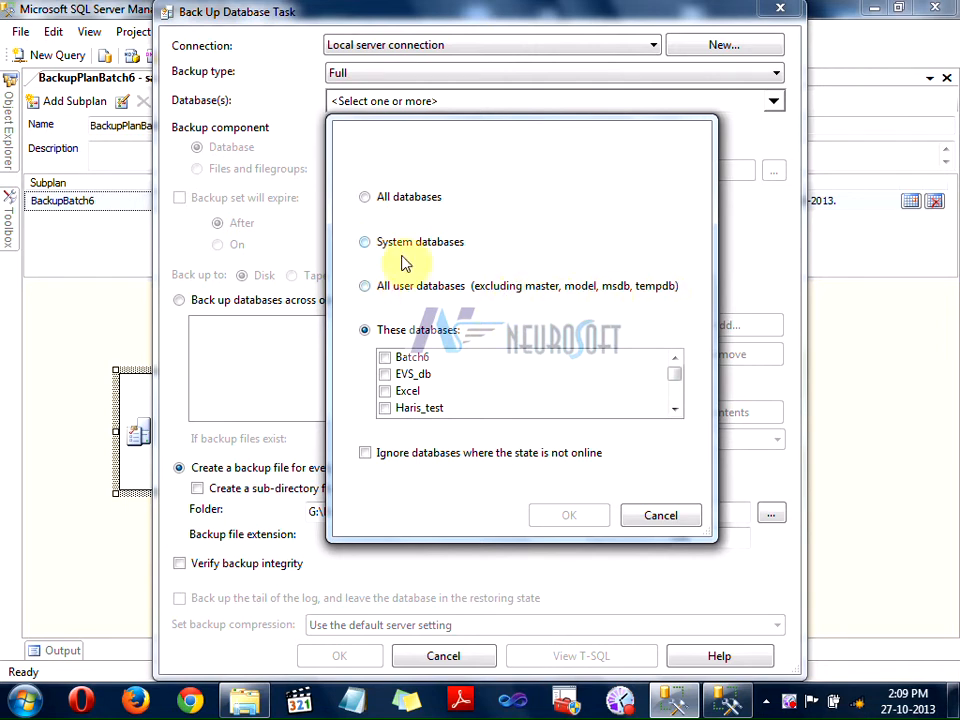
click(366, 243)
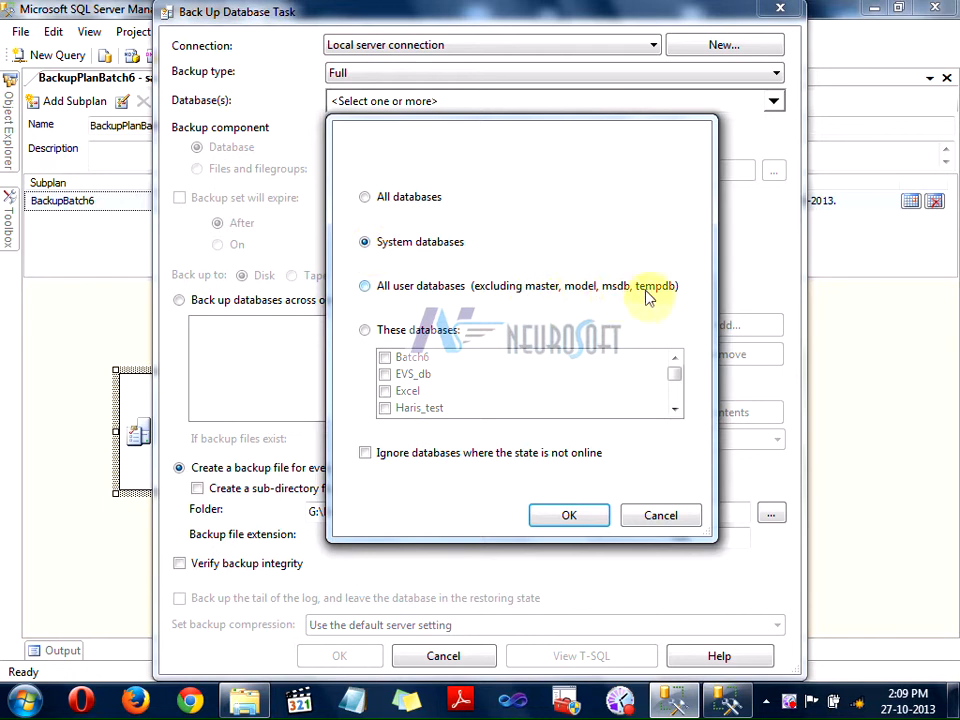
click(365, 197)
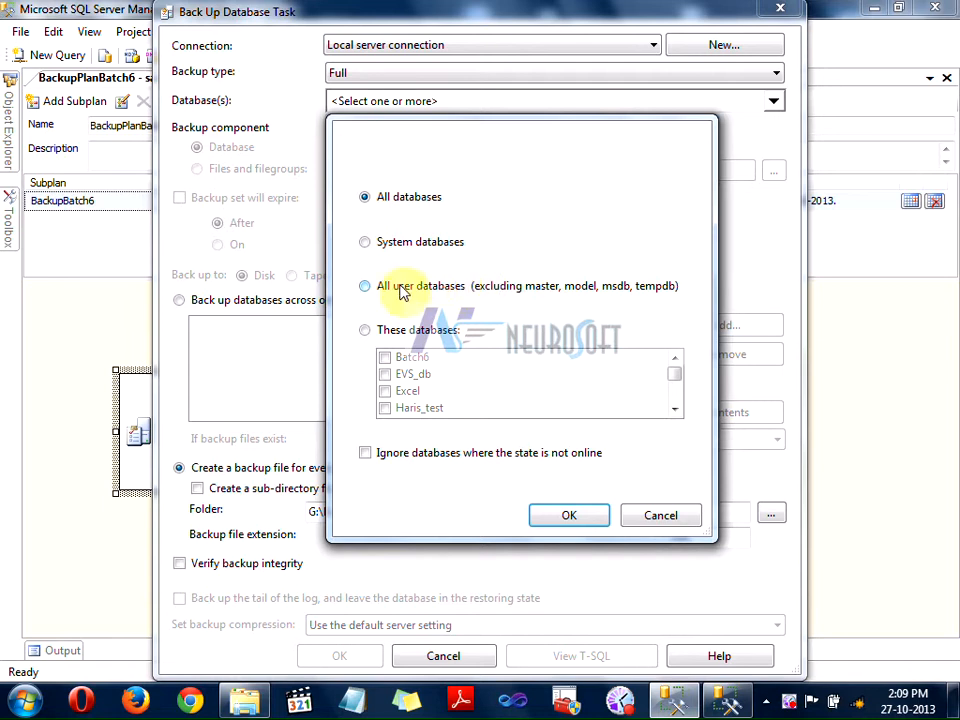
click(365, 287)
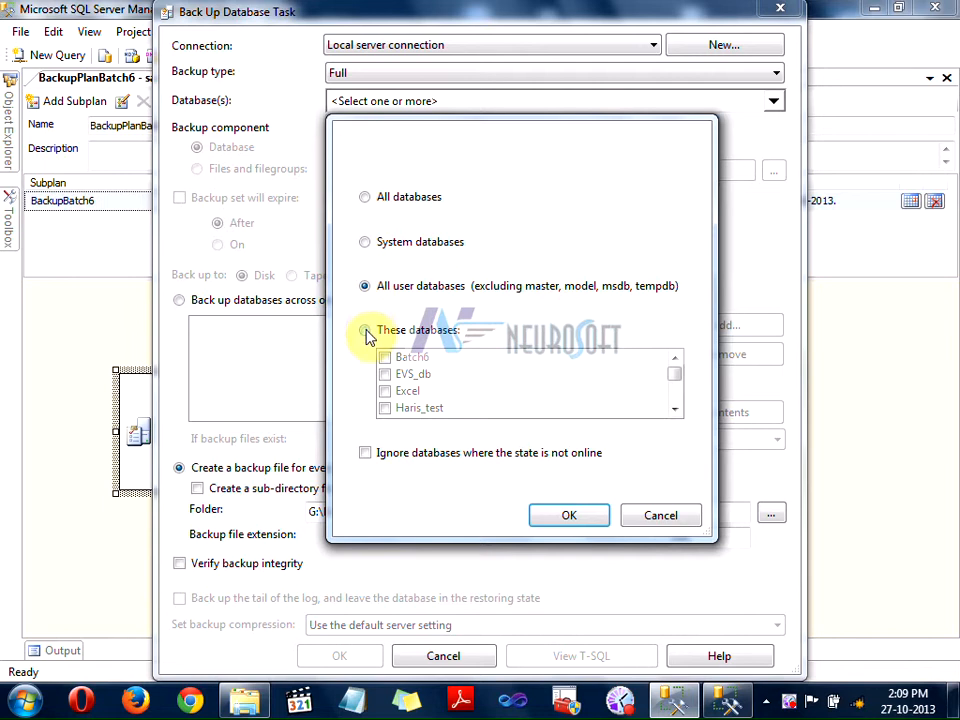
click(365, 330)
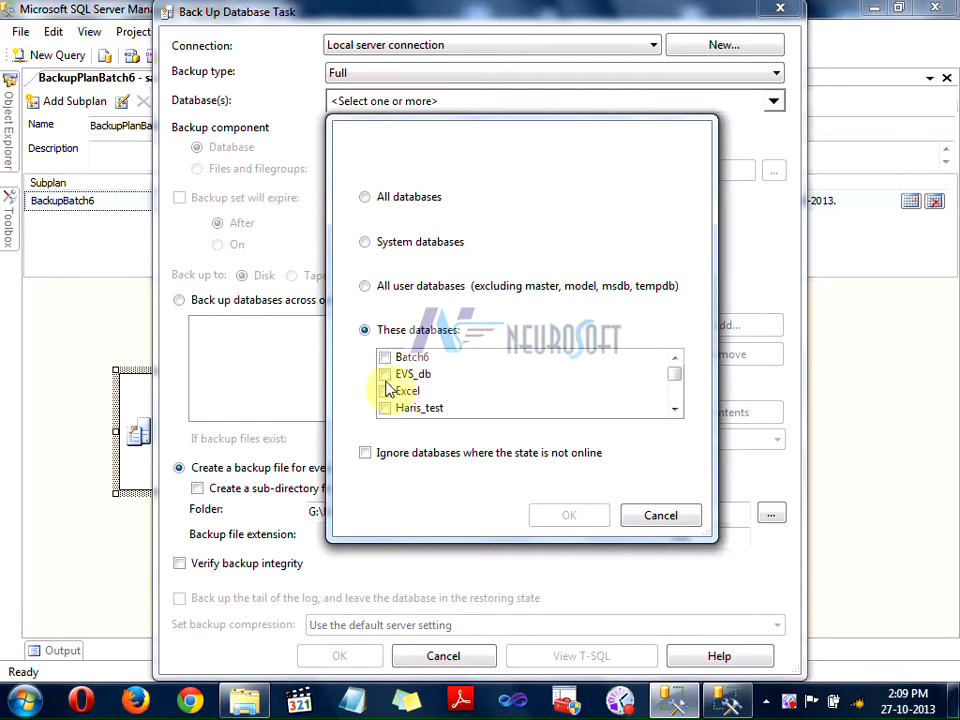
click(386, 360)
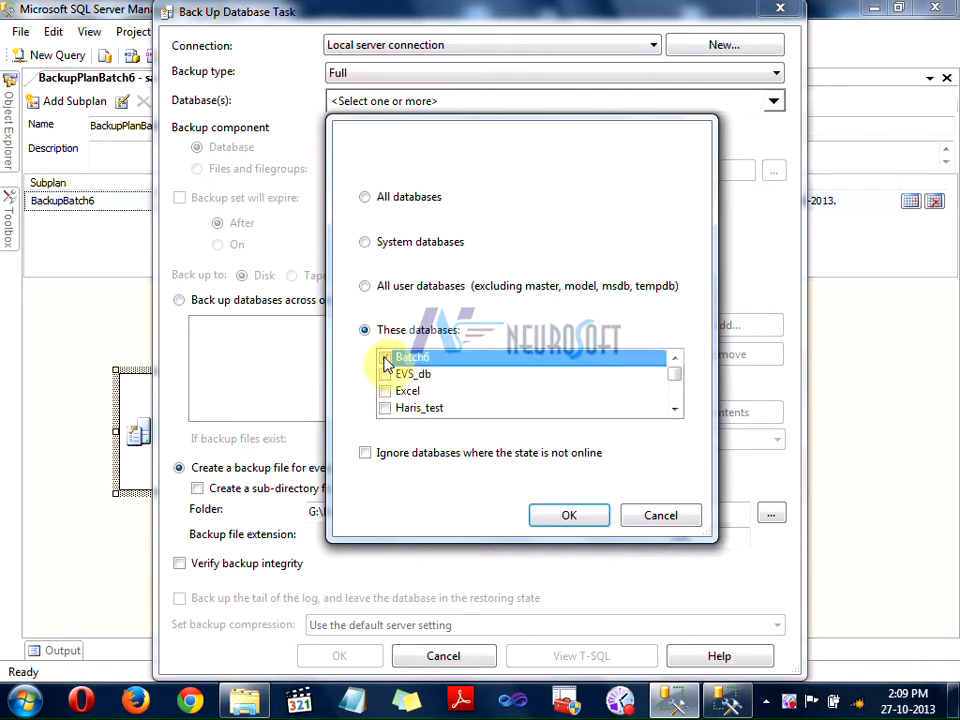
click(568, 515)
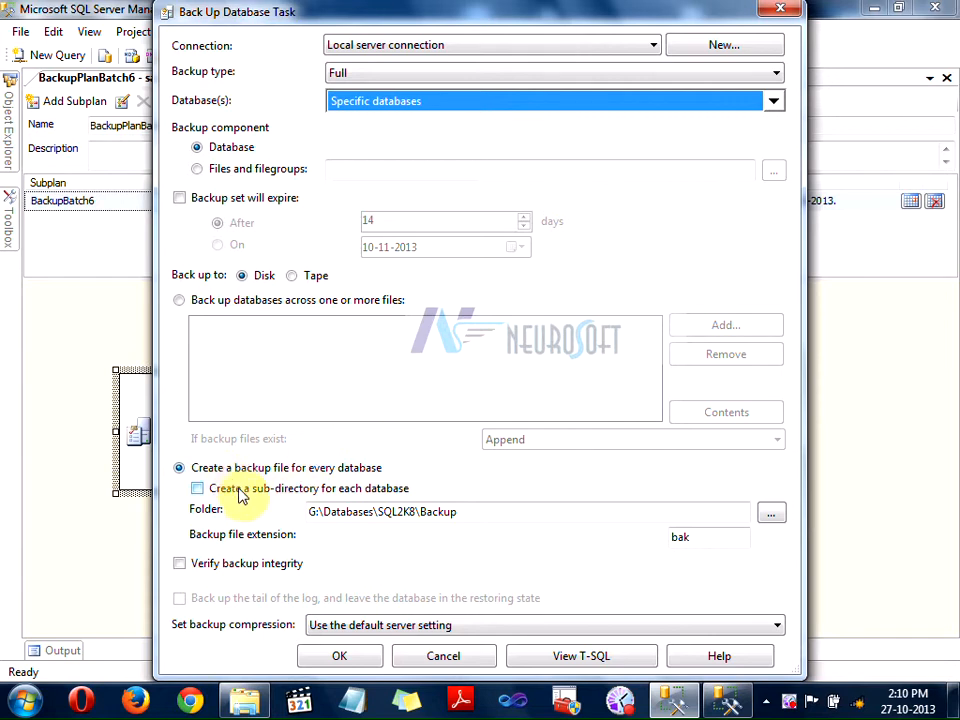
Step: Review the backup file extension and highlight the full destination folder path in the backup task
click(479, 513)
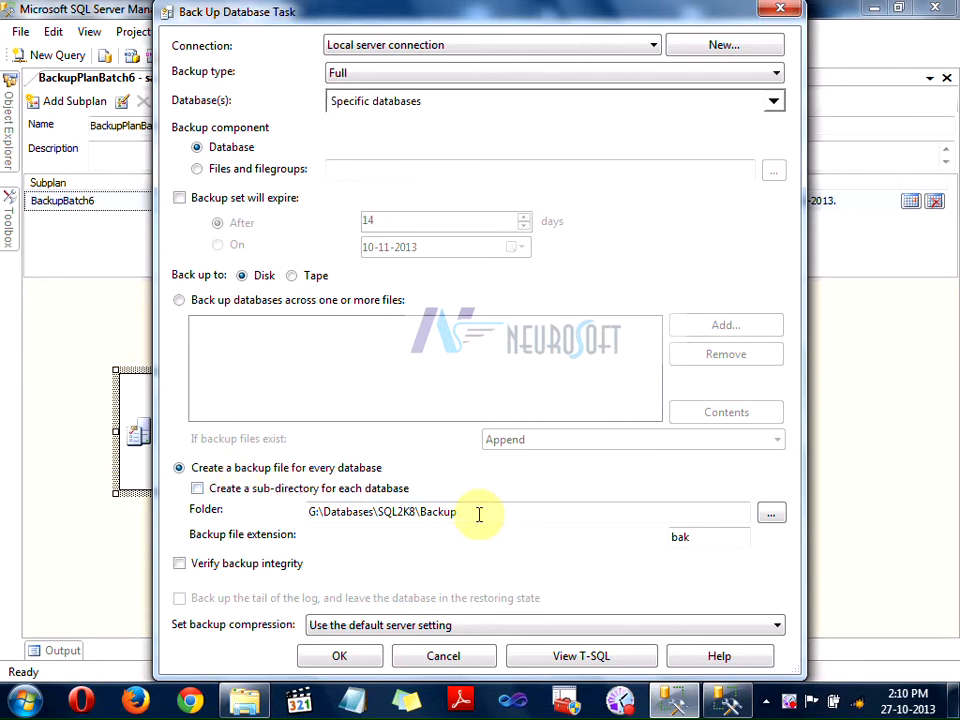
double_click(700, 542)
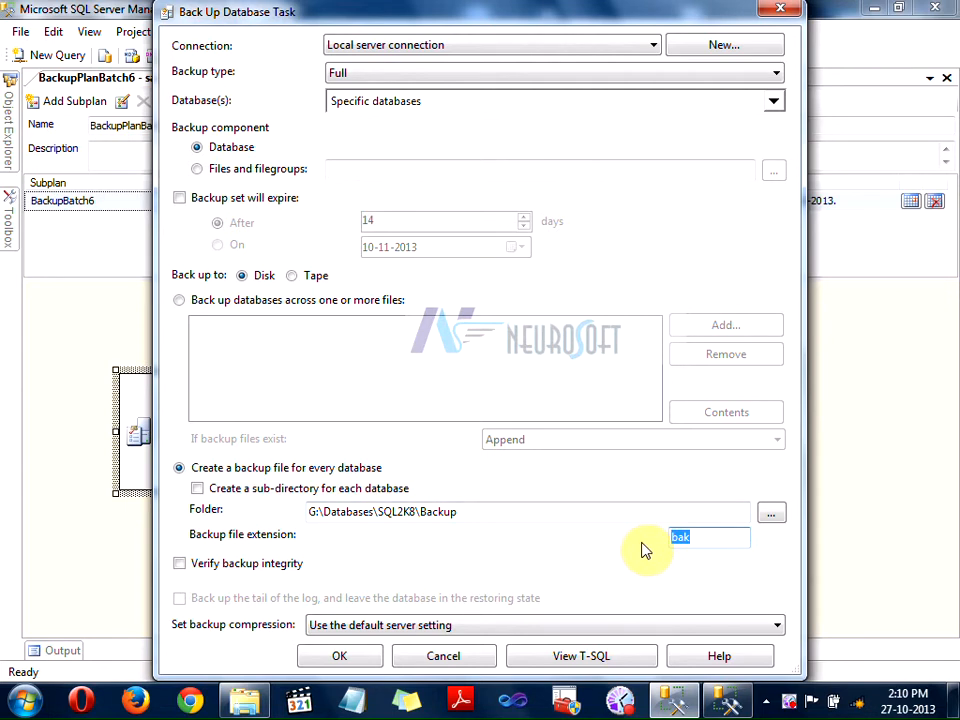
click(321, 514)
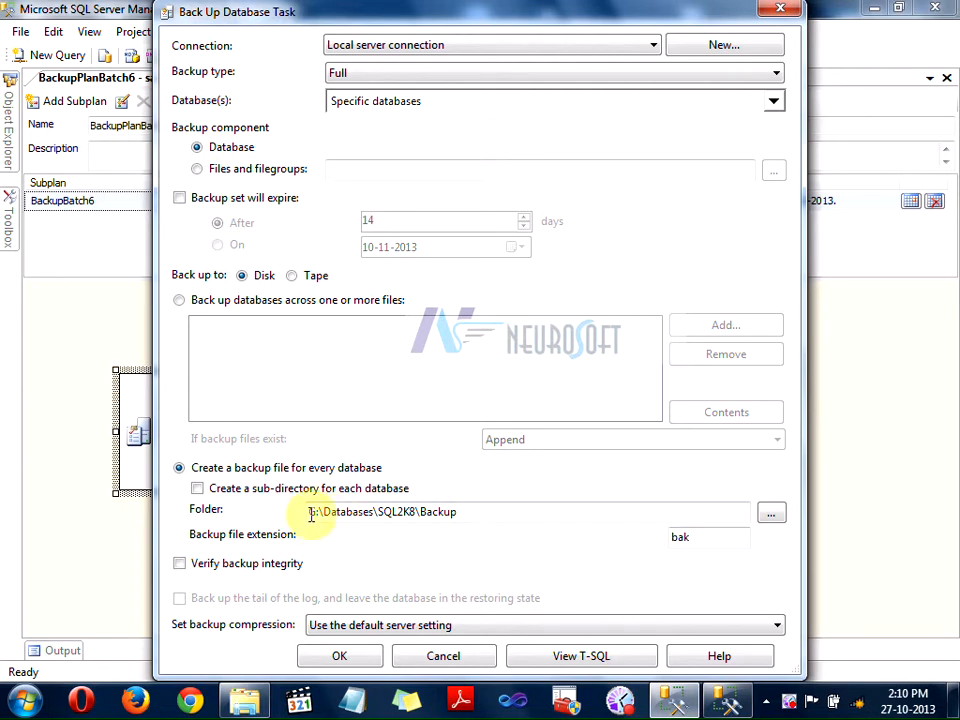
drag(311, 514, 480, 527)
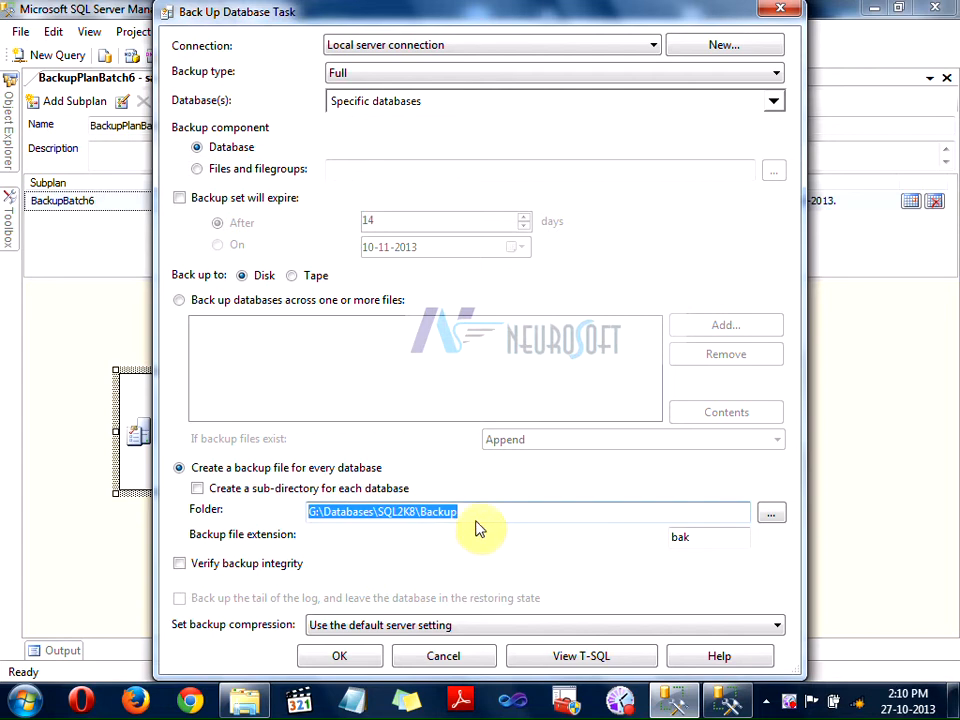
Step: Enable Verify backup integrity for the backup task and set its backup compression to Compress backup
click(476, 514)
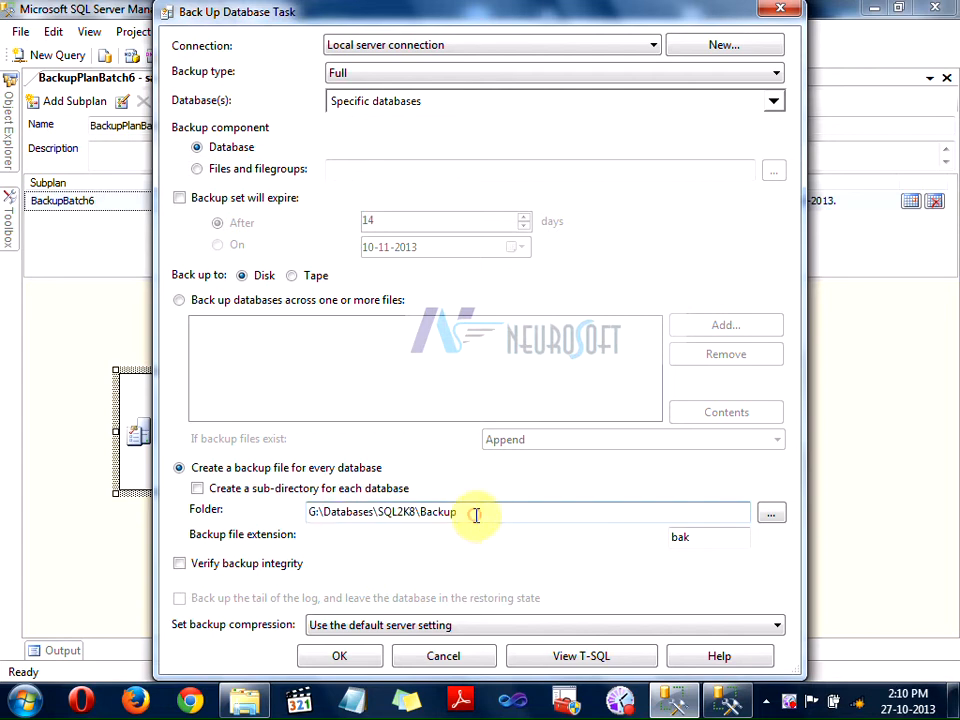
click(180, 565)
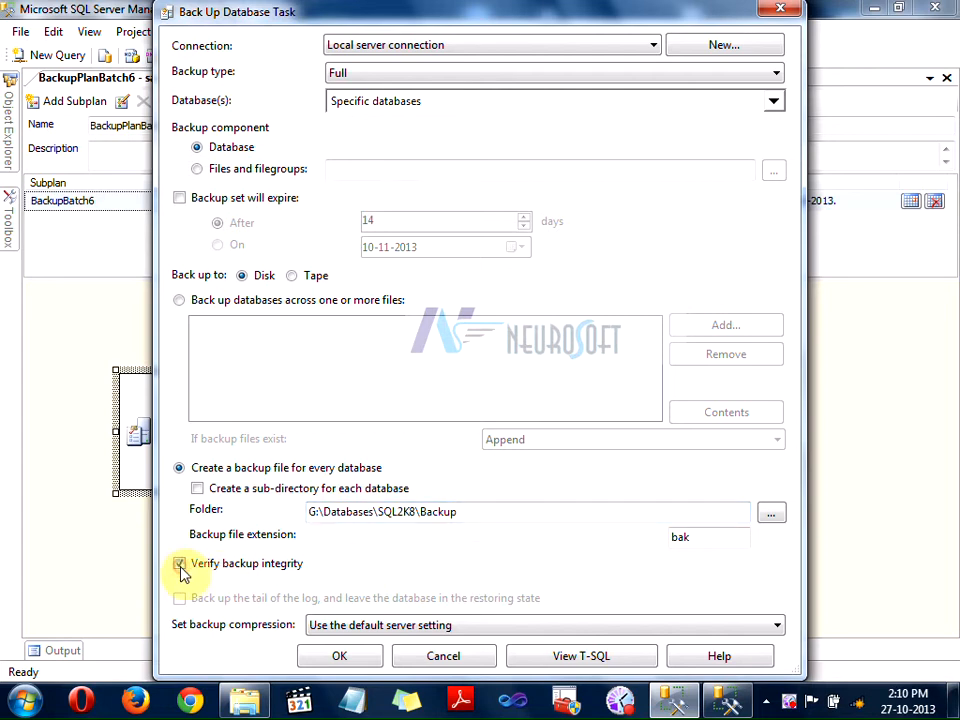
click(360, 625)
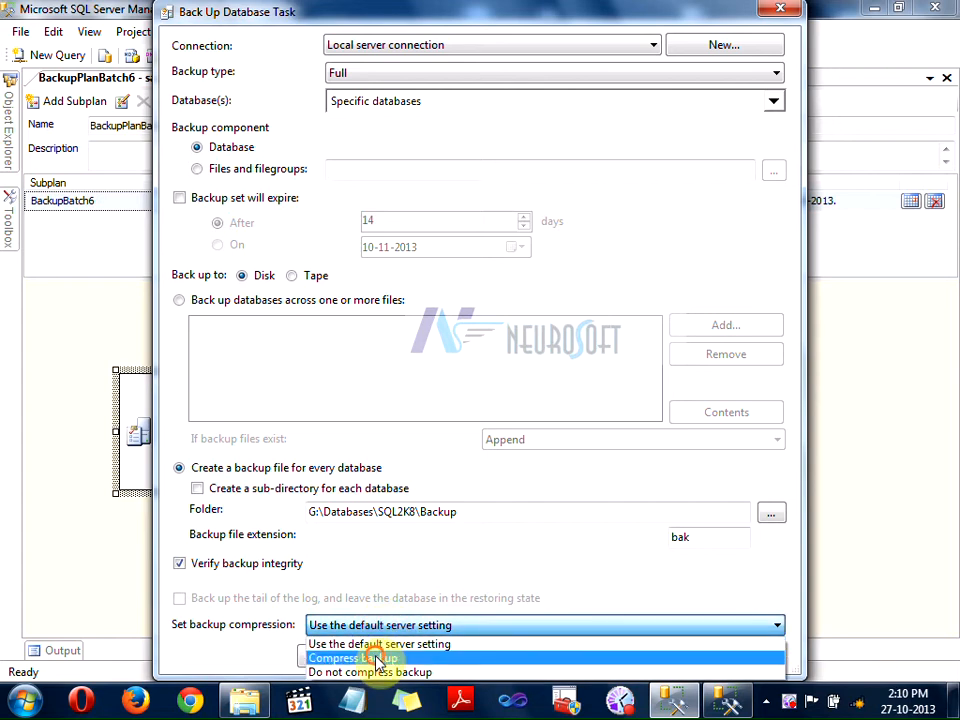
click(377, 658)
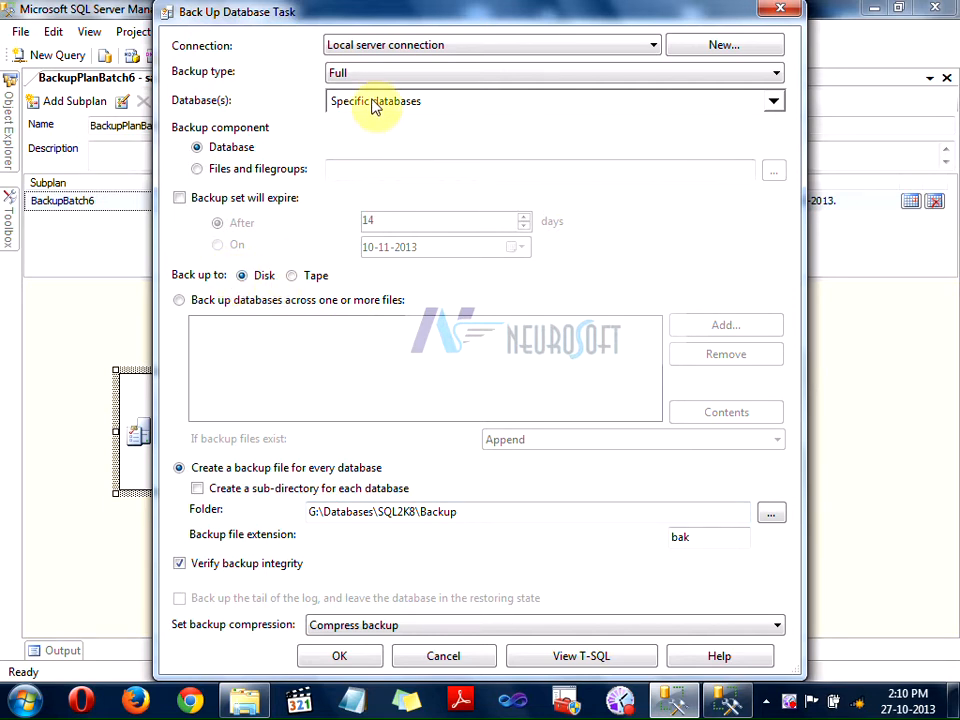
click(200, 169)
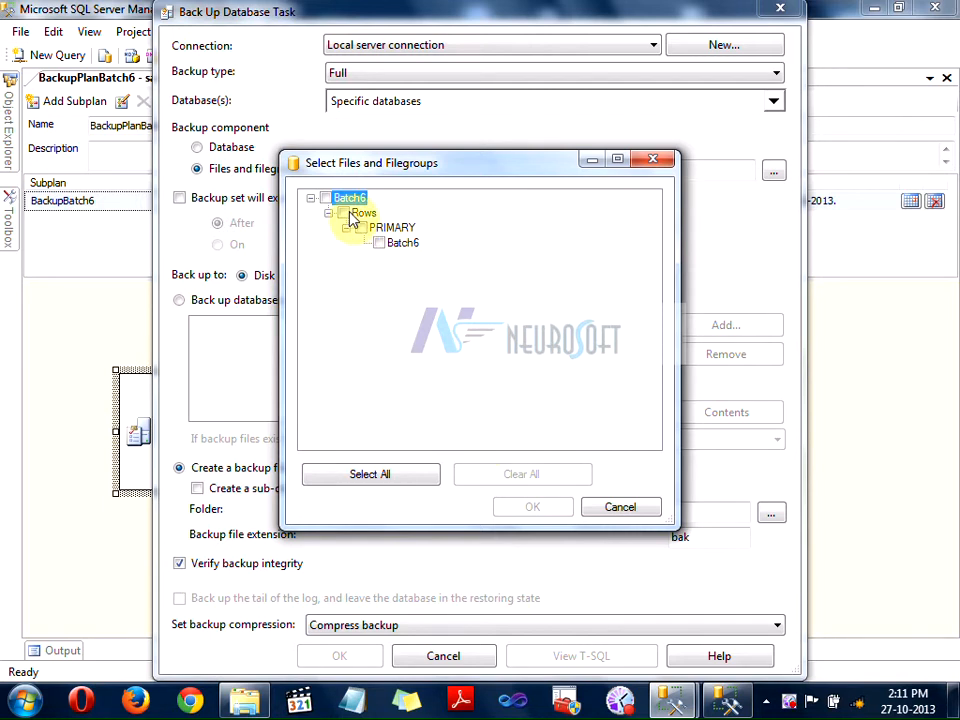
click(380, 243)
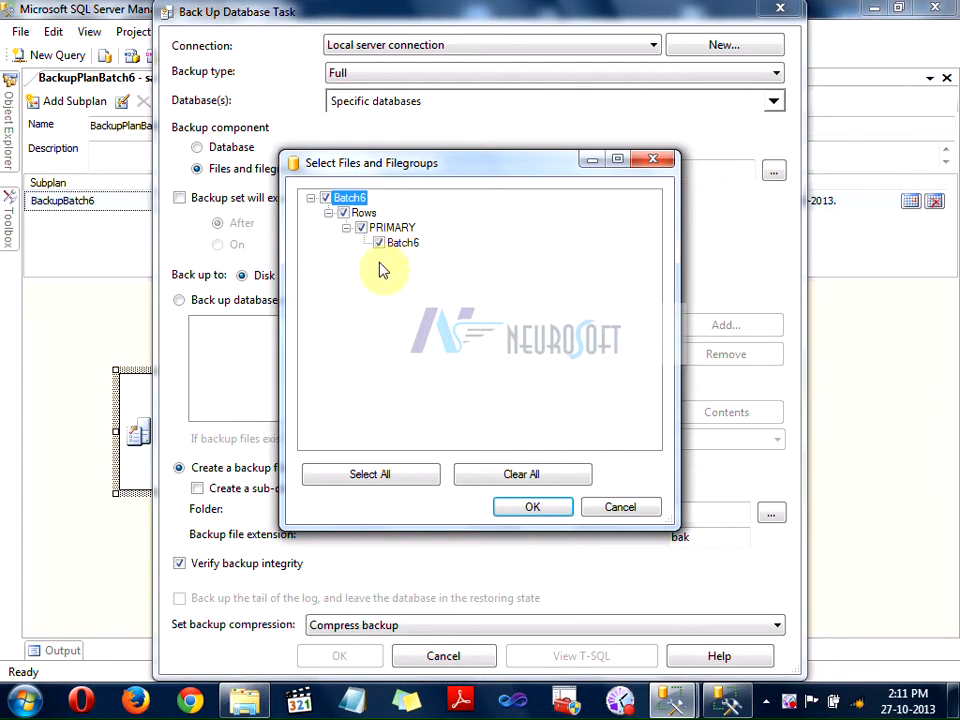
click(594, 506)
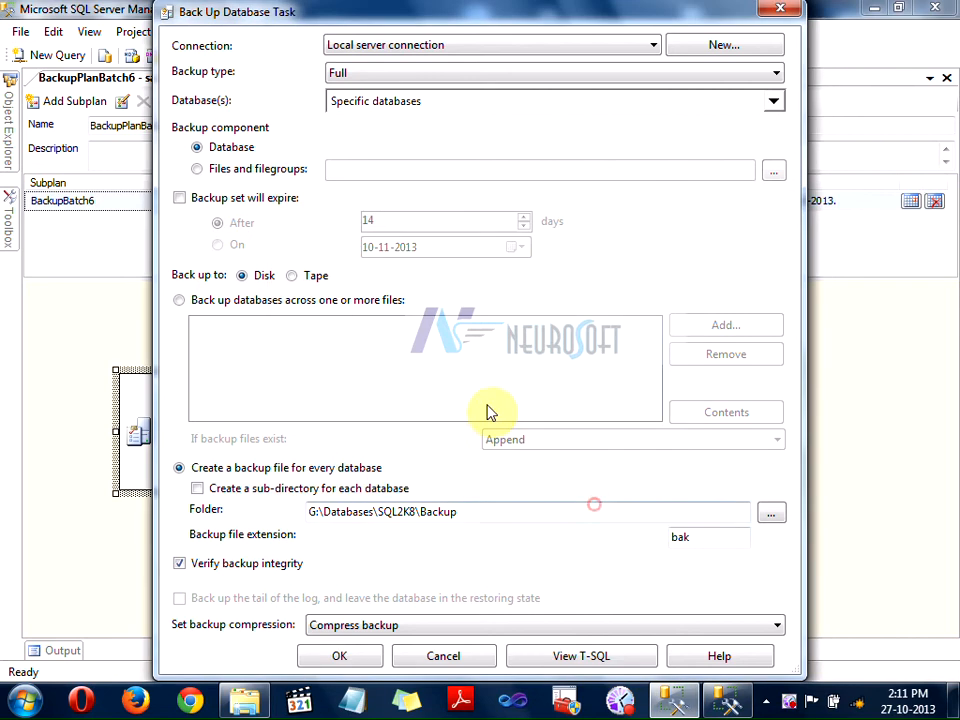
Step: Recheck the backup task's database selection and try the option to back up databases across one or more files
click(357, 104)
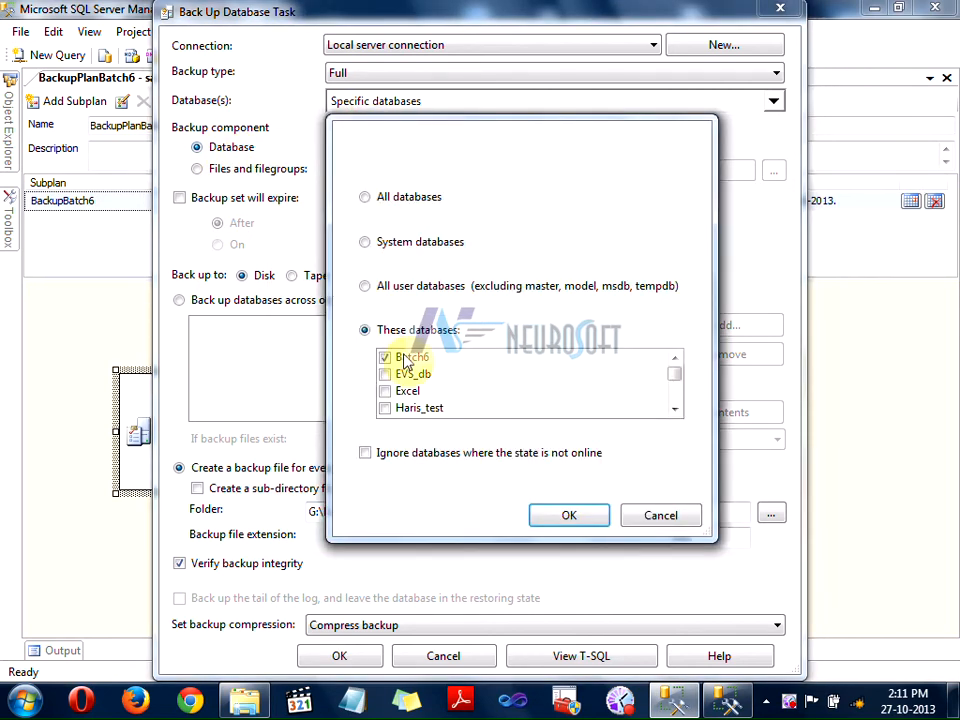
click(552, 517)
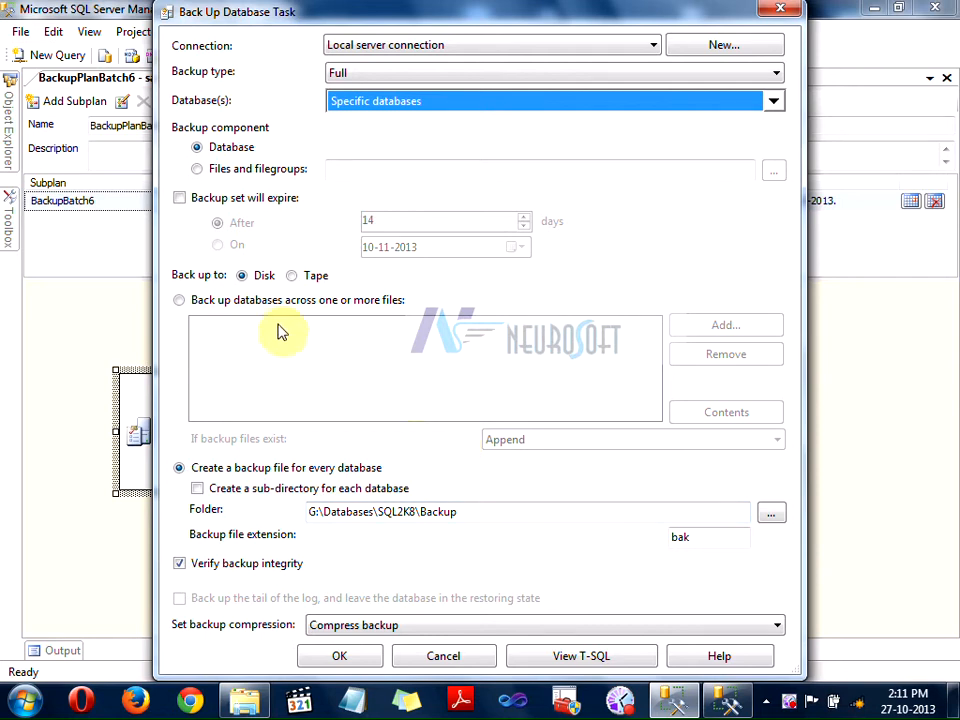
click(181, 302)
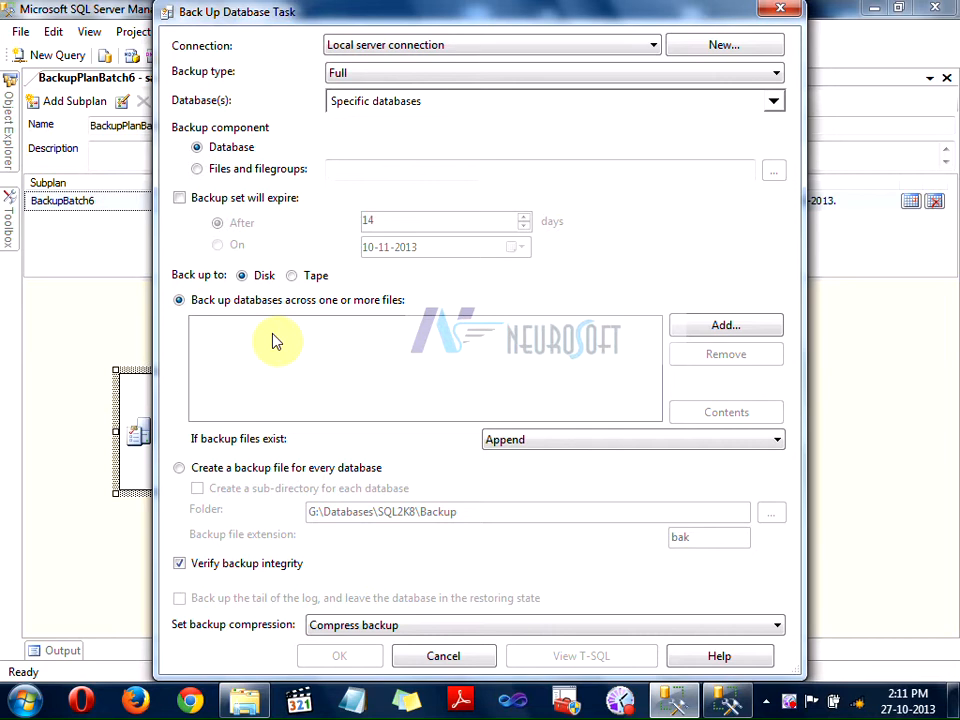
click(197, 470)
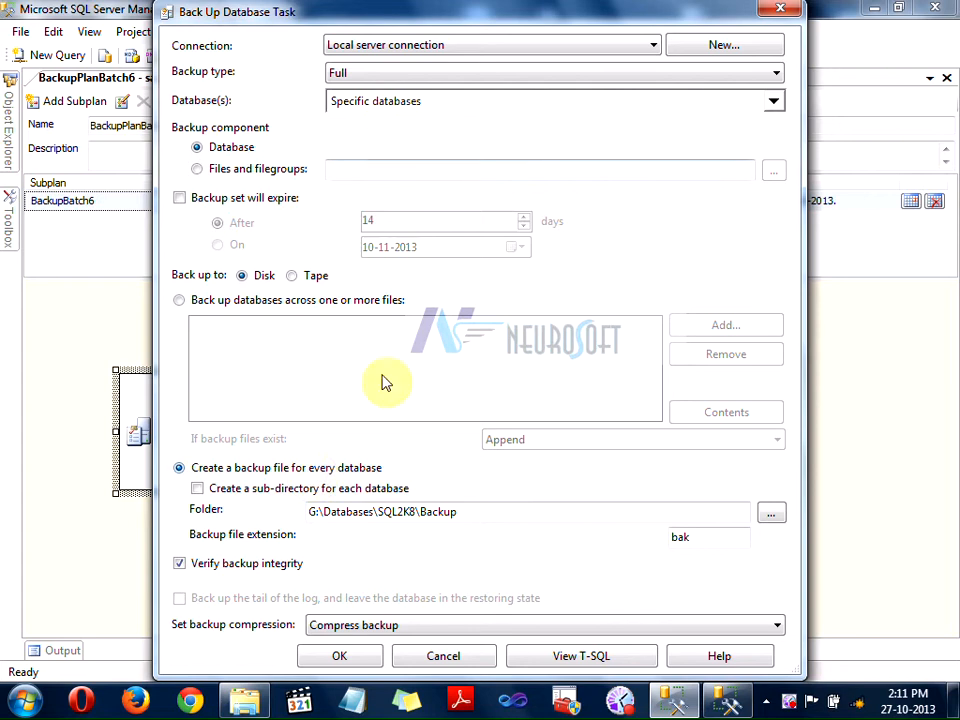
Step: Review the destination folder path and backup file extension, and accept the backup task's settings
click(508, 512)
drag(514, 514, 311, 512)
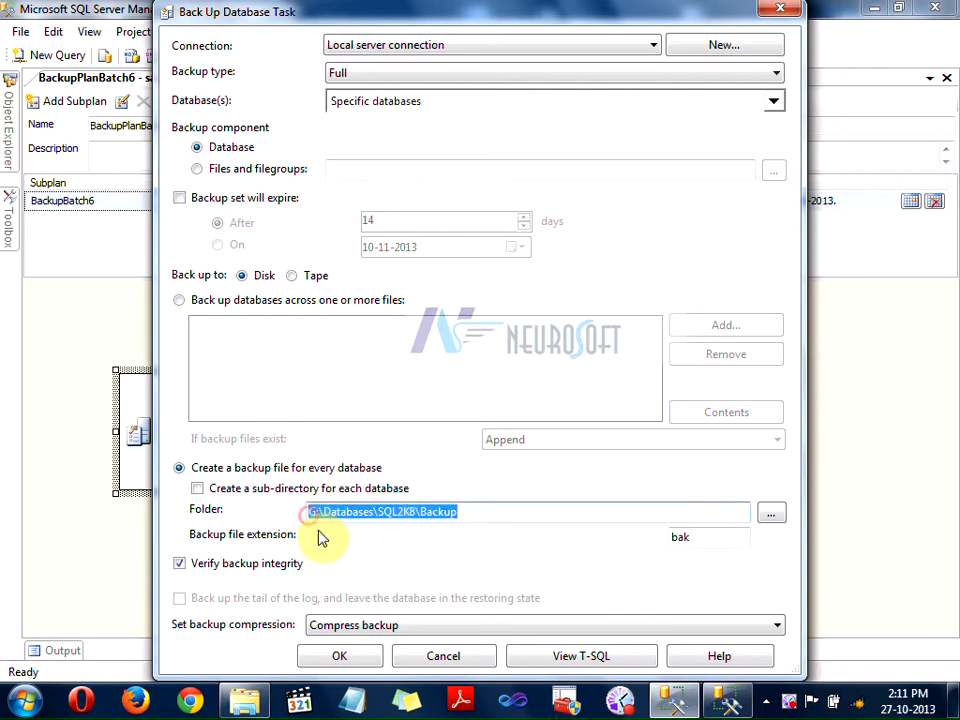
click(495, 514)
drag(700, 536, 641, 536)
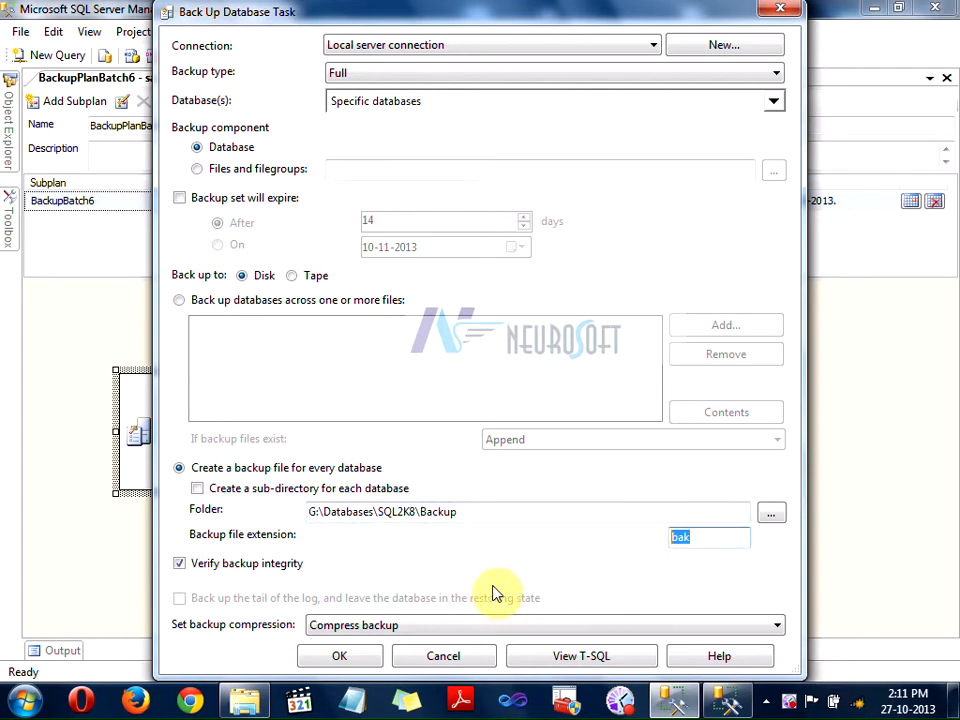
click(341, 659)
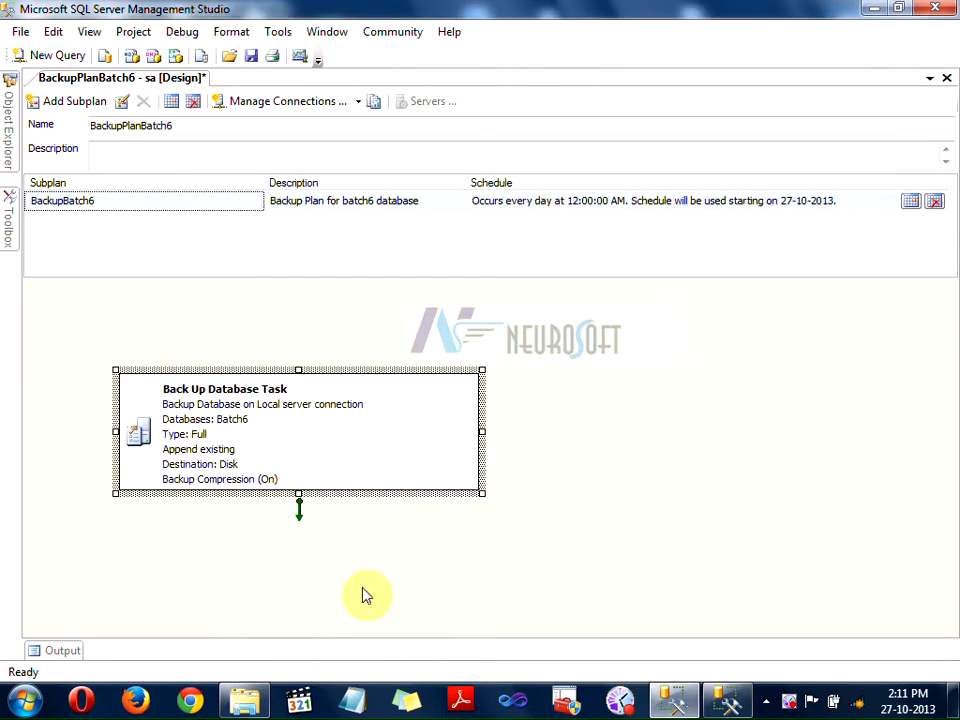
Step: Reopen the Back Up Database Task and examine the BACKUP DATABASE statement in its generated T-SQL, including the disk path, file name and WITH options
right_click(302, 407)
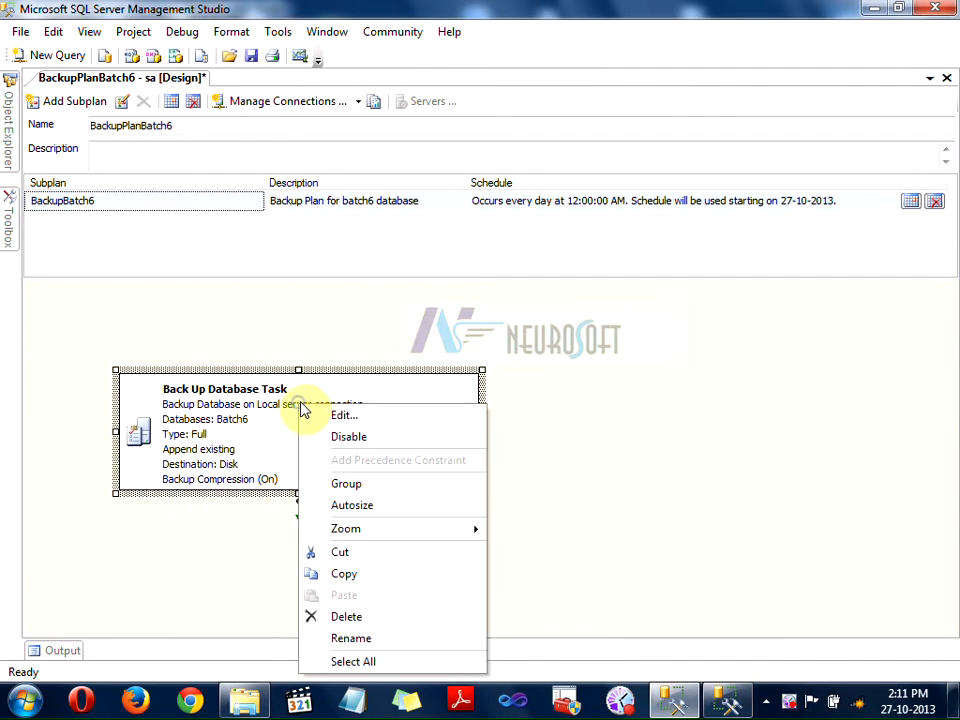
click(325, 416)
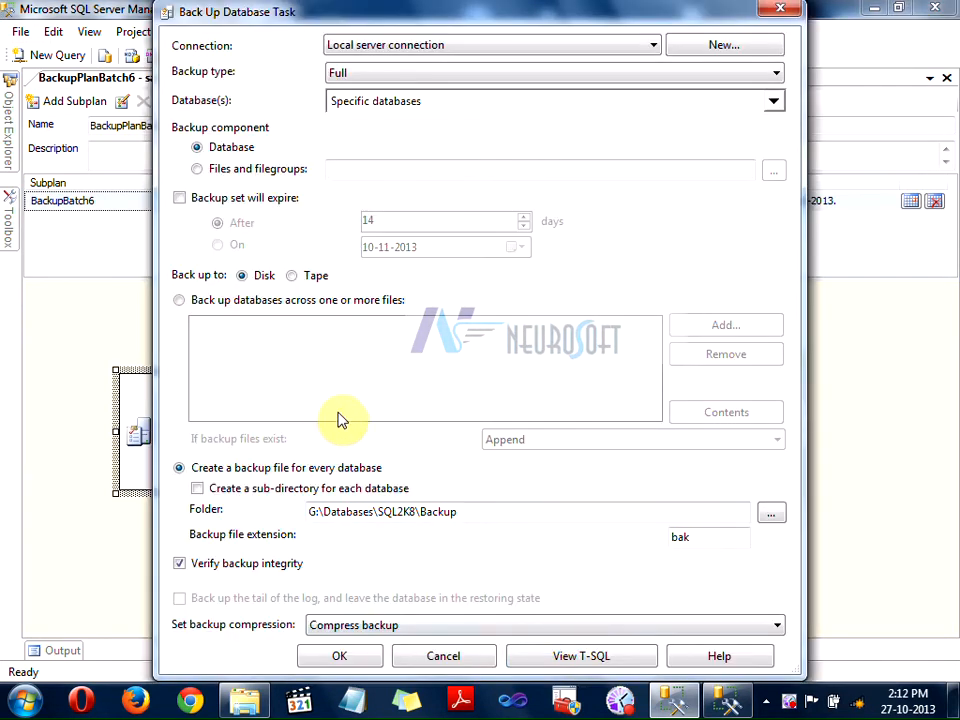
click(583, 656)
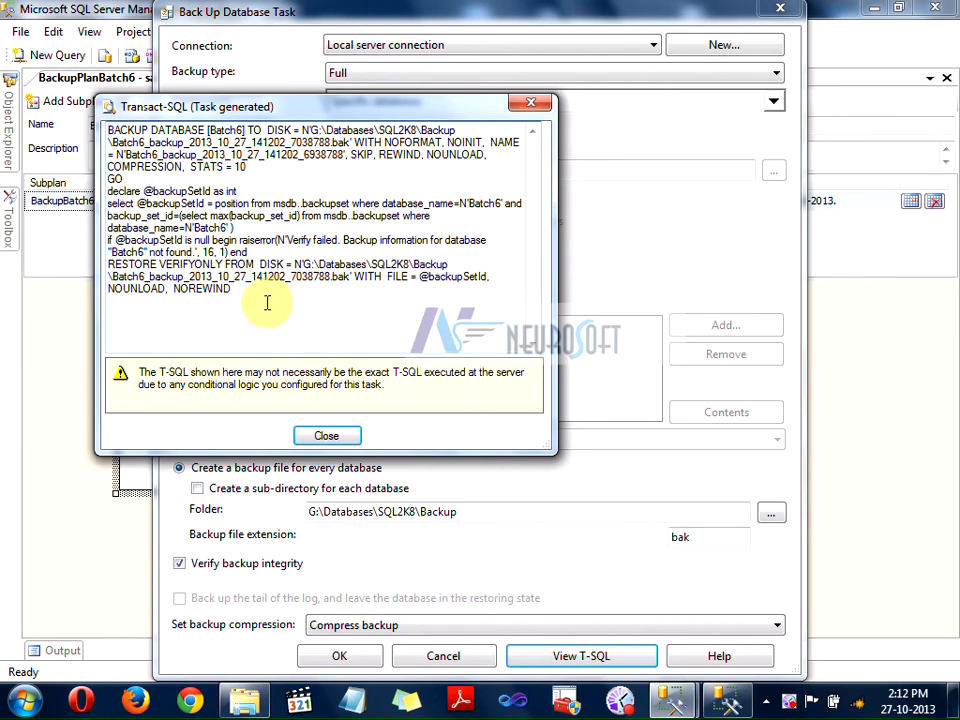
drag(266, 301, 113, 131)
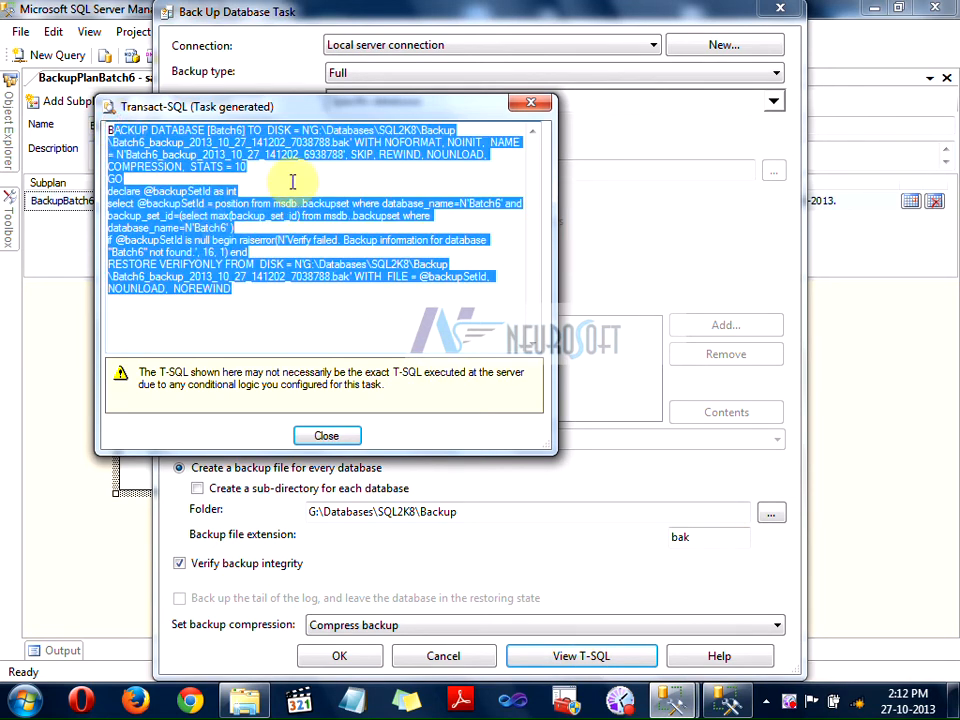
click(215, 178)
drag(108, 132, 268, 131)
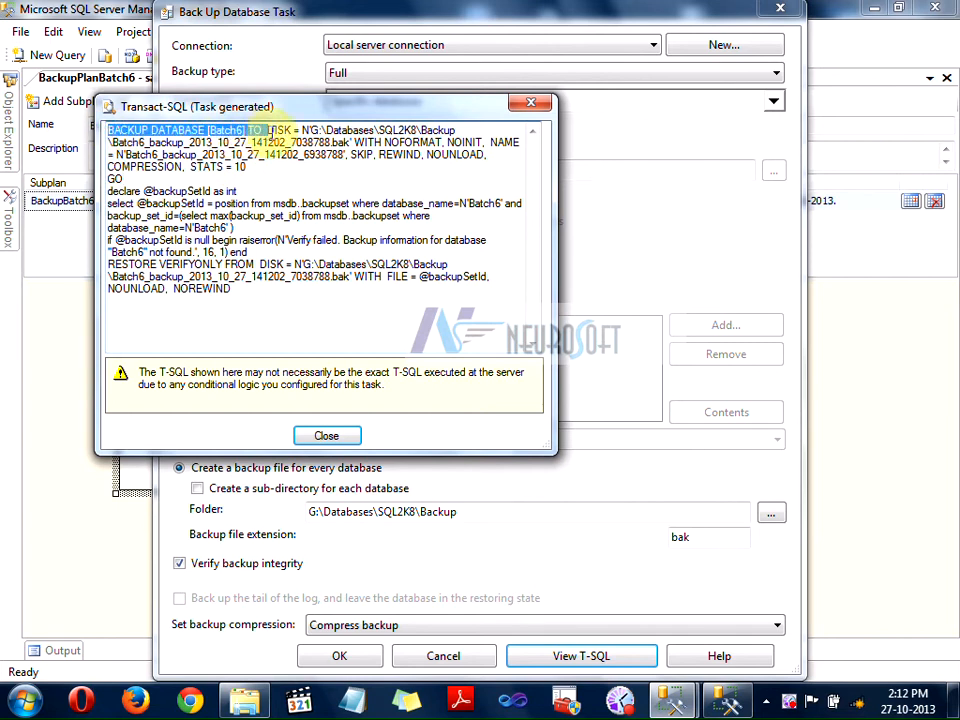
click(318, 133)
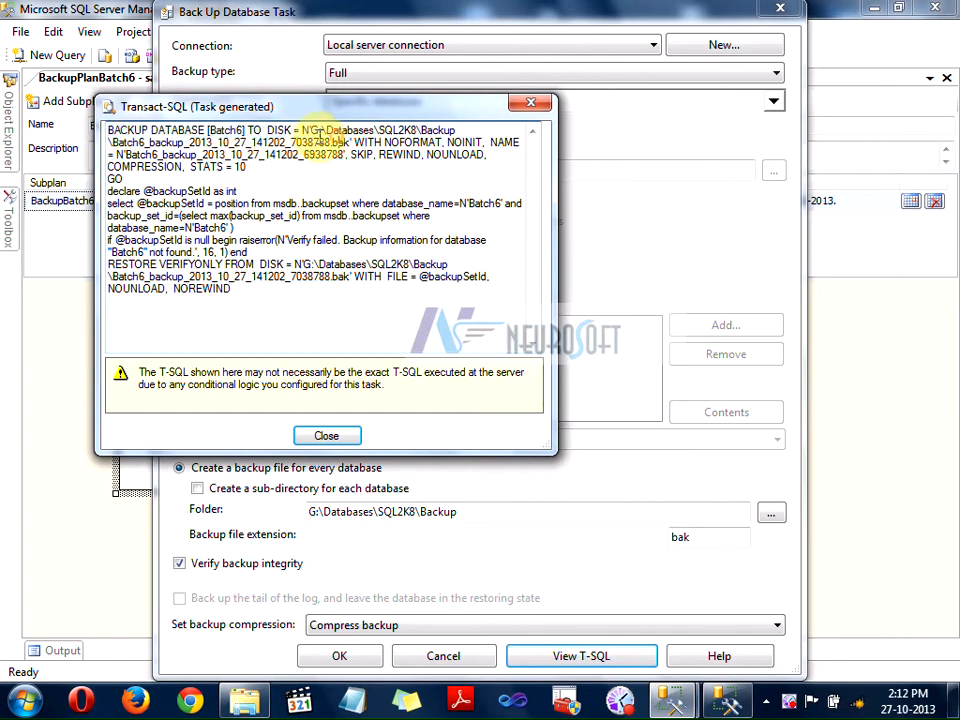
drag(313, 133, 456, 131)
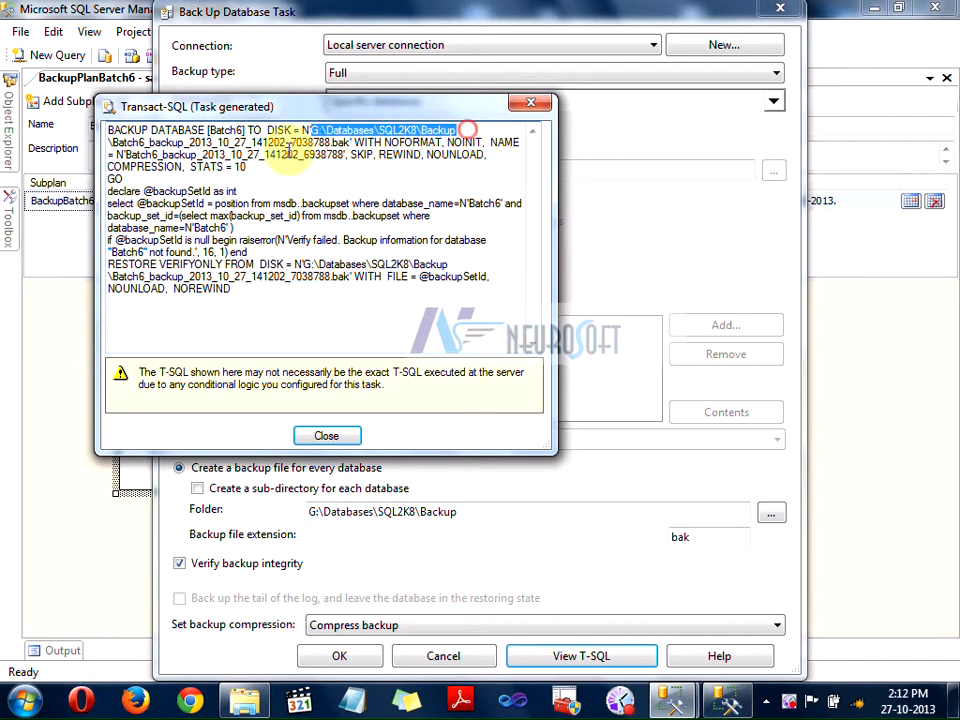
drag(111, 143, 330, 143)
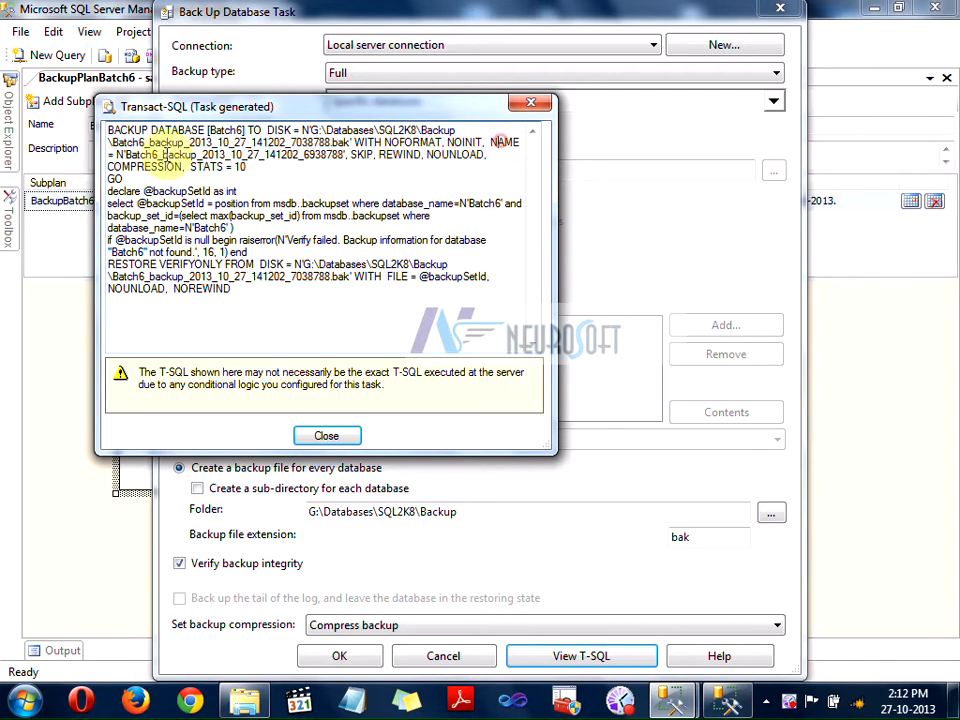
drag(173, 156, 428, 156)
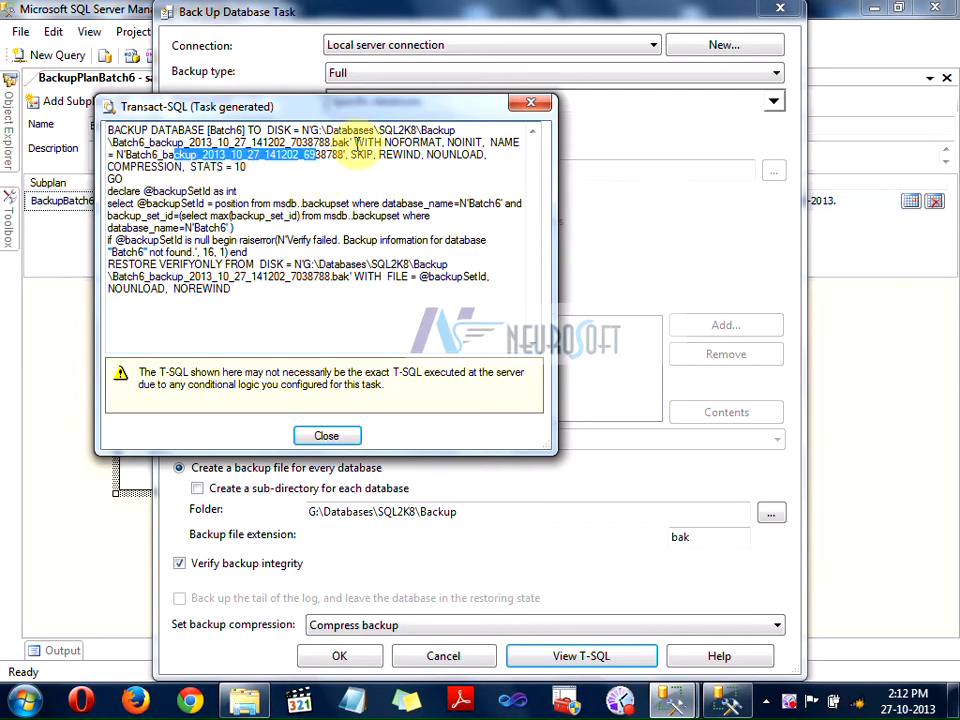
drag(354, 143, 360, 163)
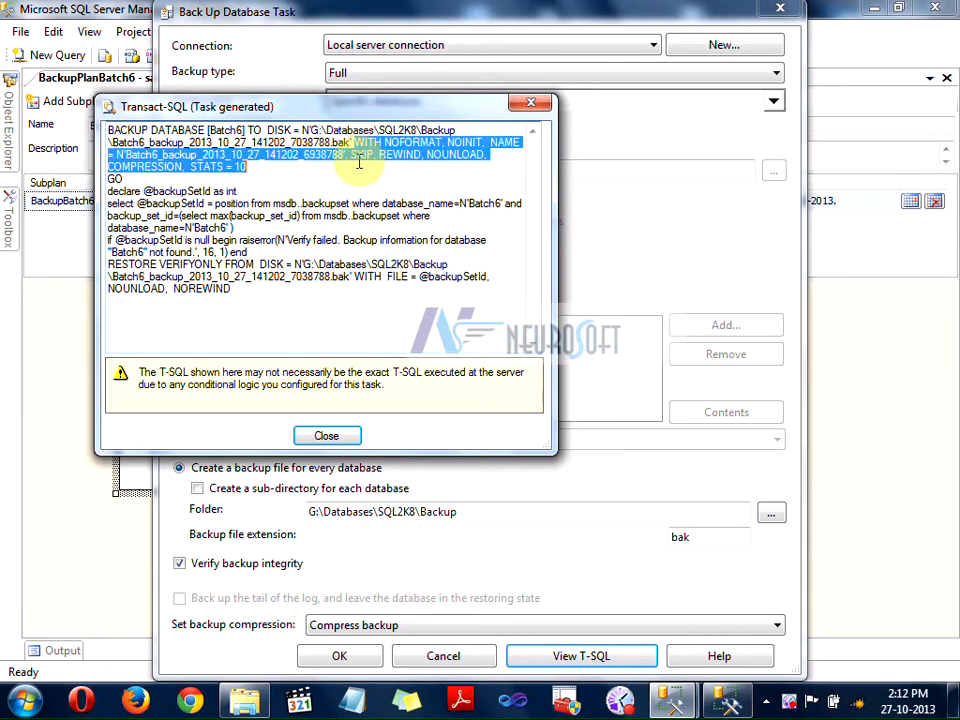
Step: Examine the backup set lookup and RESTORE VERIFYONLY part of the generated T-SQL, and close the script view
click(115, 180)
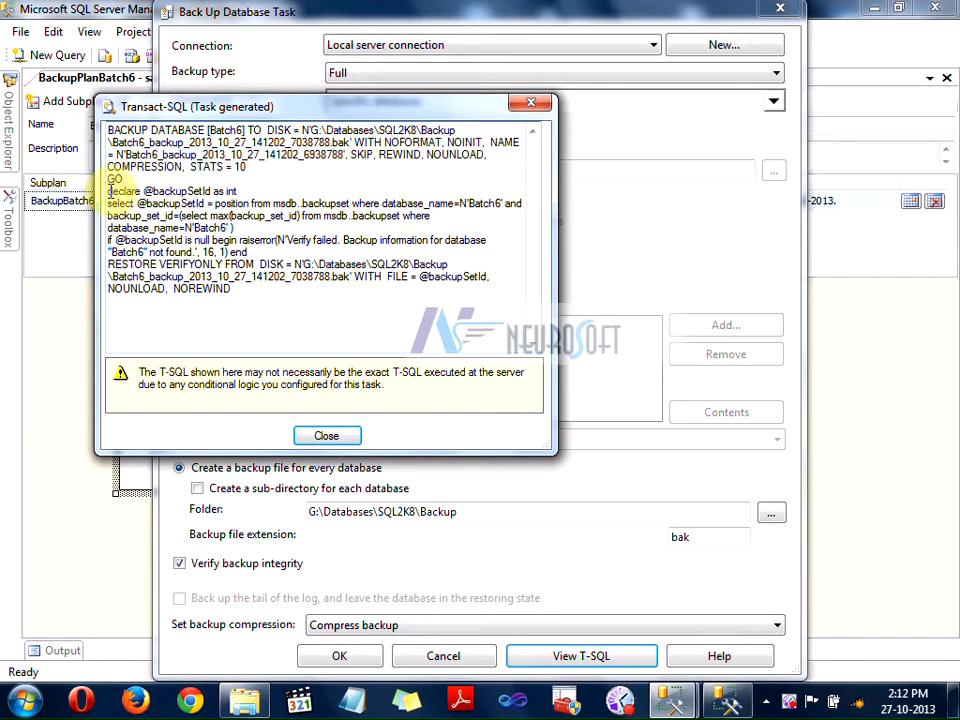
drag(108, 190, 234, 190)
drag(119, 204, 218, 204)
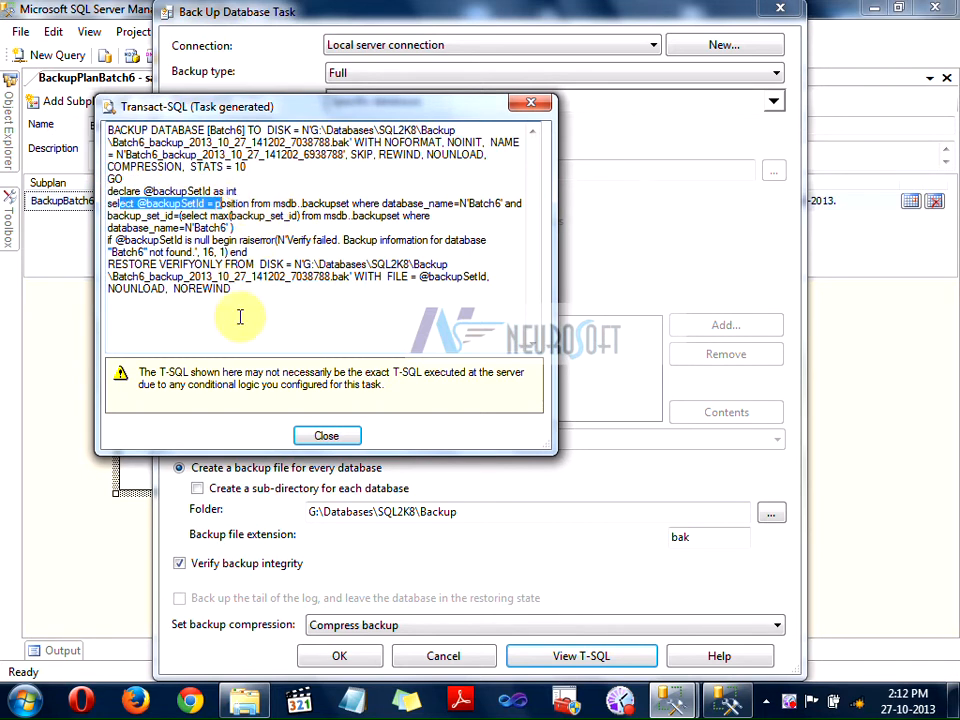
drag(248, 304, 170, 203)
click(158, 265)
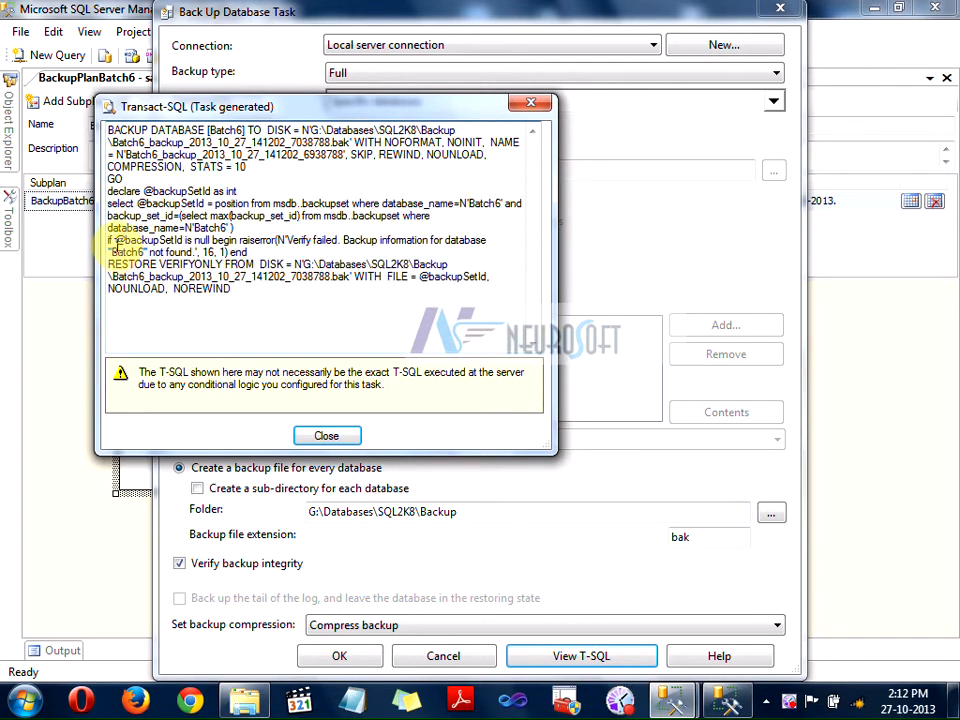
drag(108, 264, 398, 296)
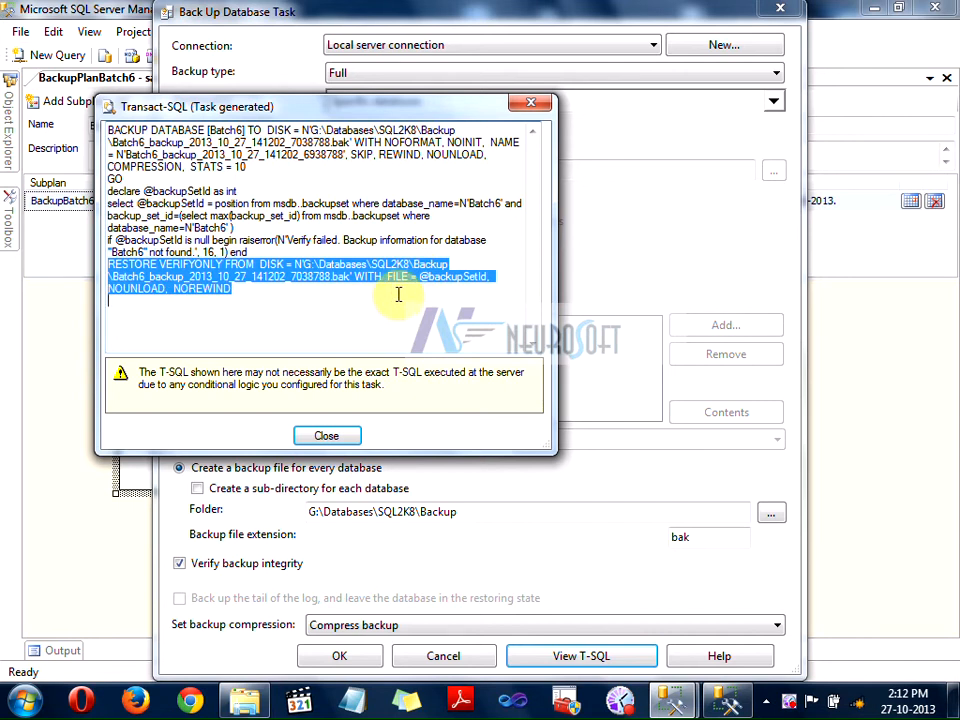
click(392, 303)
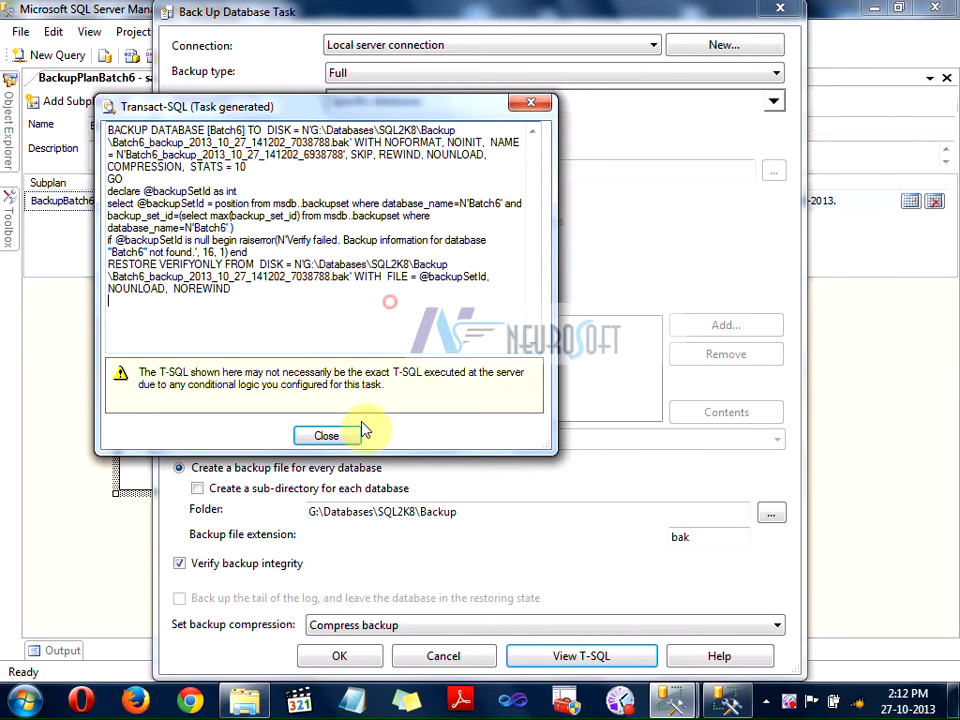
click(326, 436)
Step: Turn off Verify backup integrity and examine the T-SQL generated without the verification
click(207, 563)
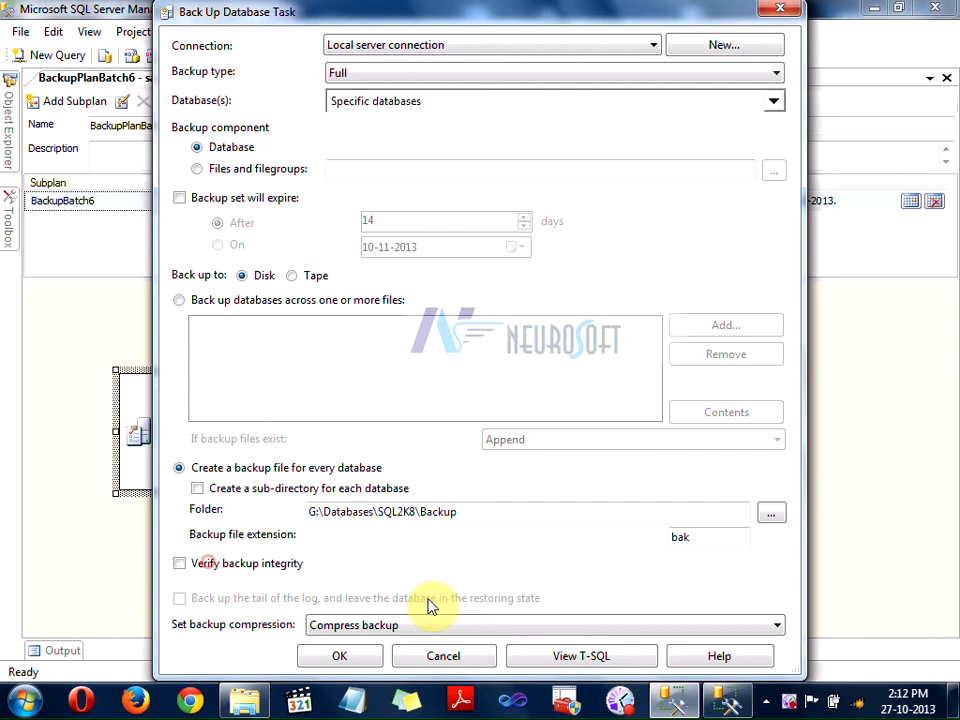
click(568, 659)
drag(280, 190, 298, 294)
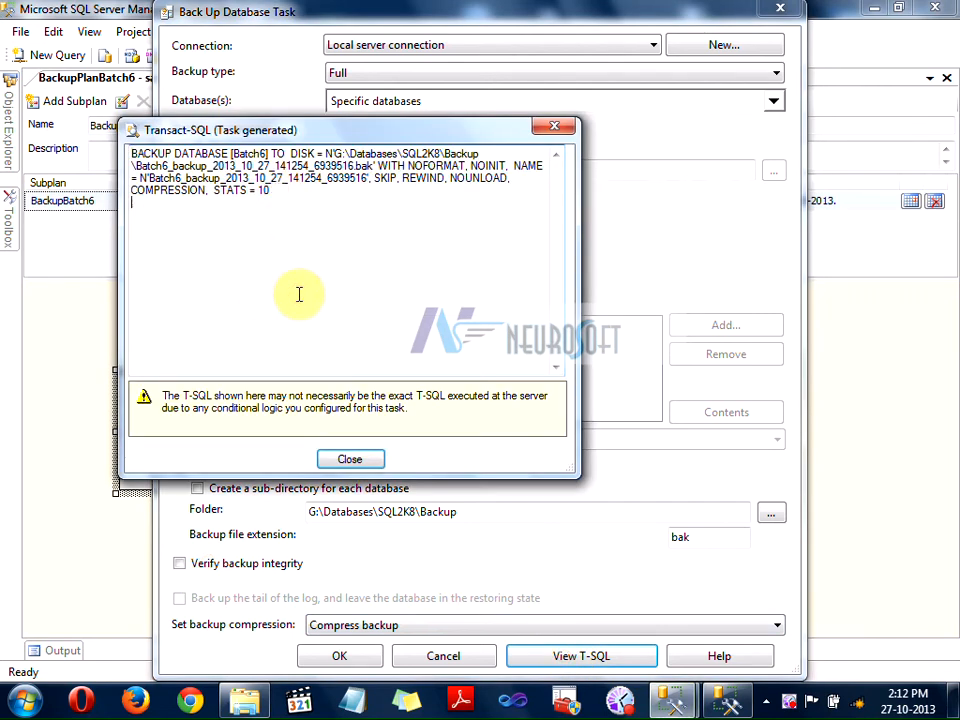
click(352, 458)
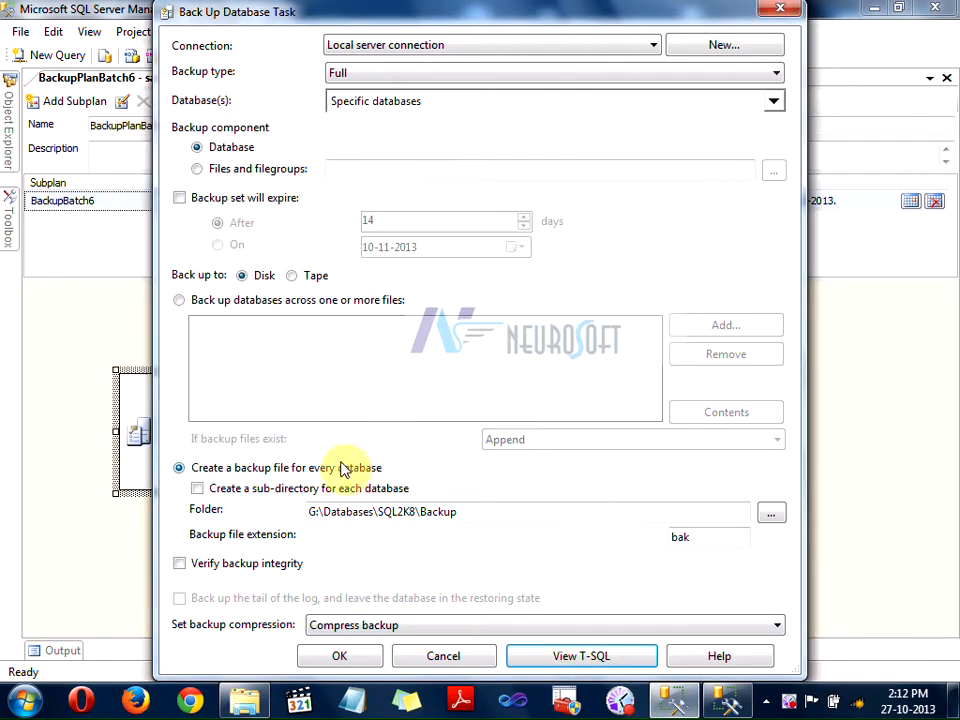
Step: Turn Verify backup integrity back on and accept the backup task's settings
click(204, 566)
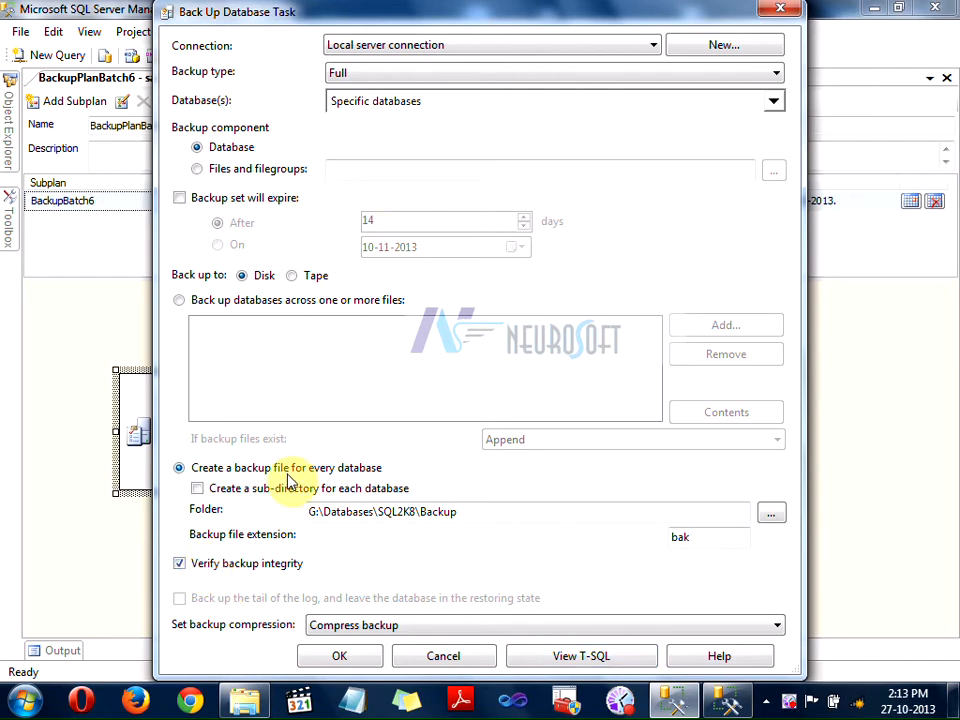
click(354, 657)
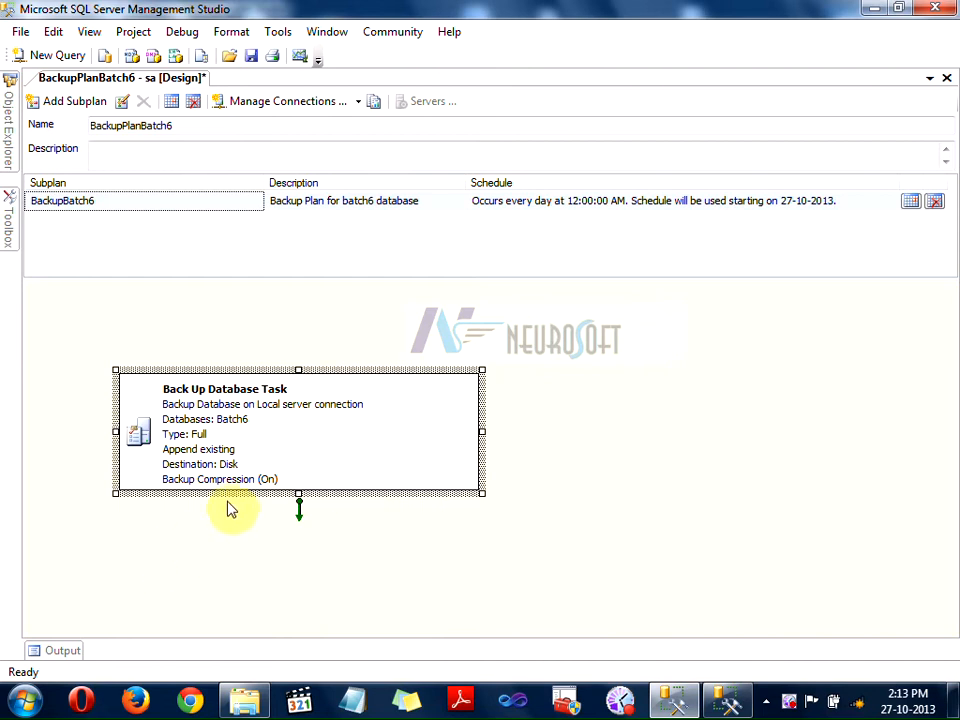
Step: Leave the Back Up Database Task's name as it is, deselect the task and save the maintenance plan
click(229, 420)
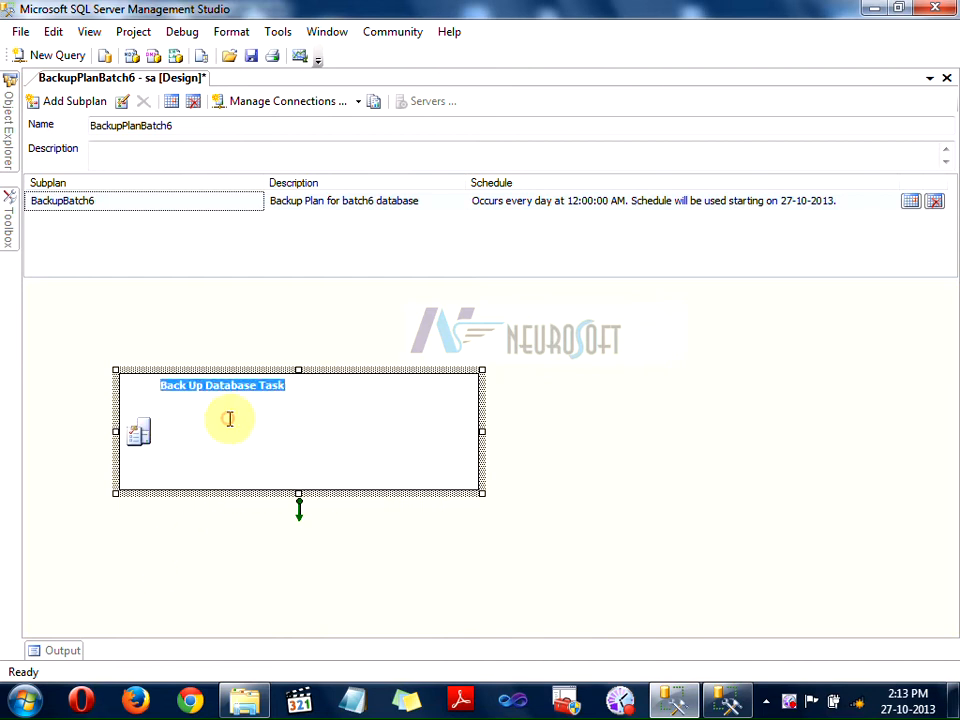
click(330, 432)
click(447, 339)
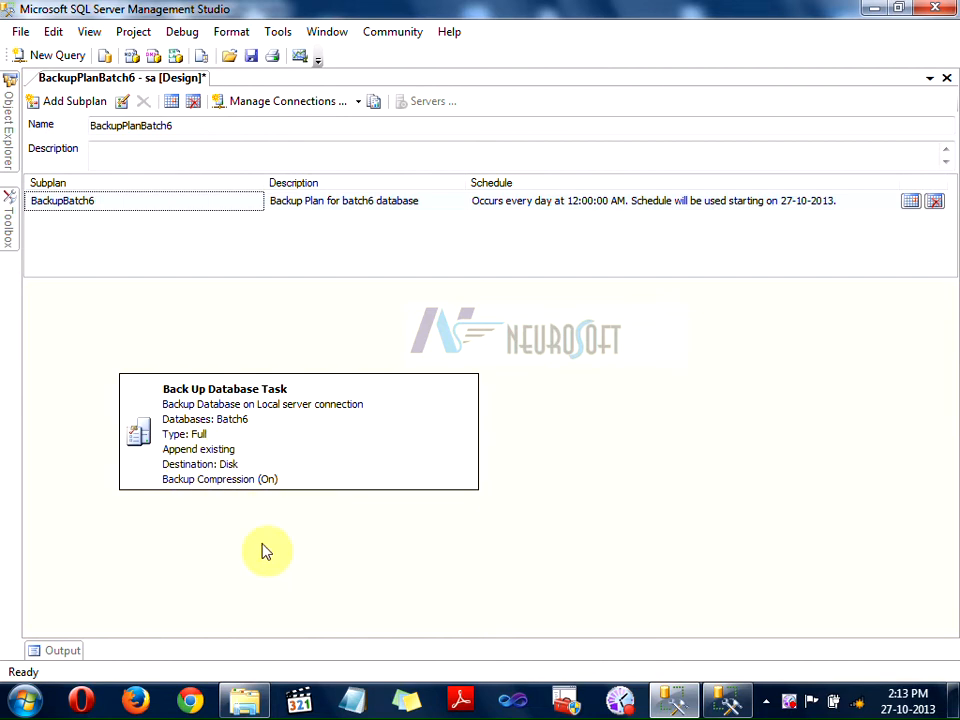
click(252, 57)
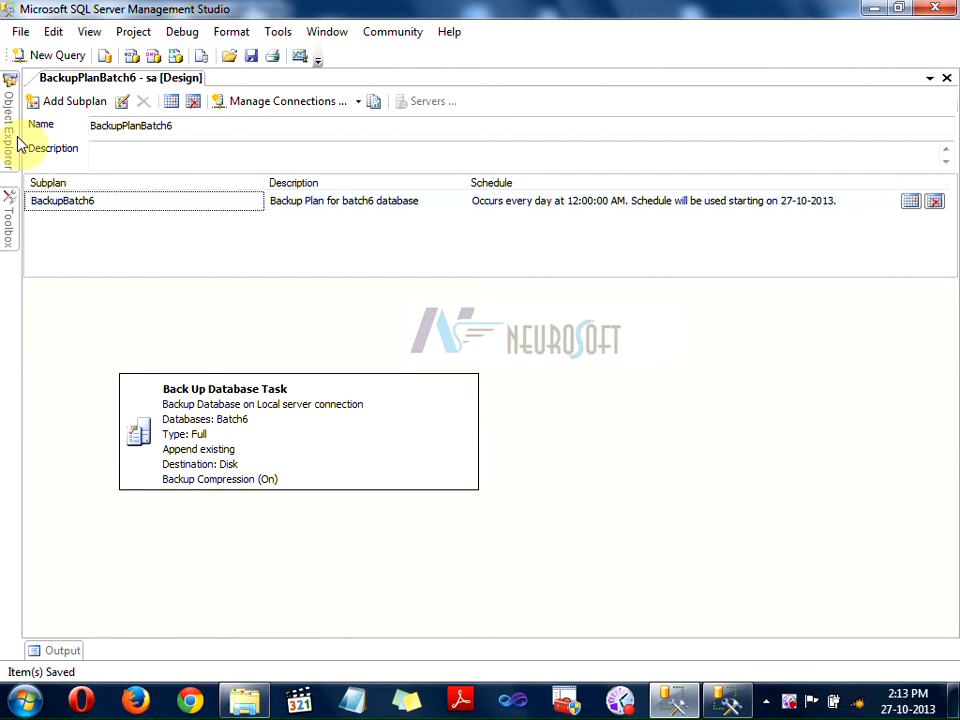
Step: Look up BackupPlanBatch6 under Maintenance Plans and its BackupPlanBatch6.BackupBatch6 job among the SQL Server Agent jobs
mouse_move(11, 139)
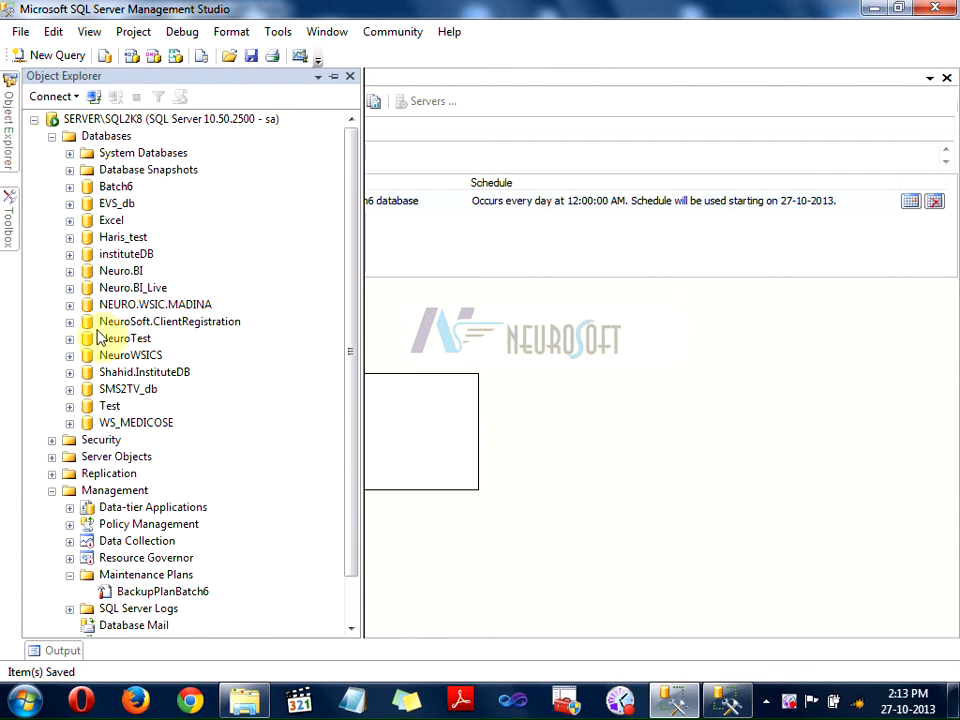
click(52, 136)
click(140, 288)
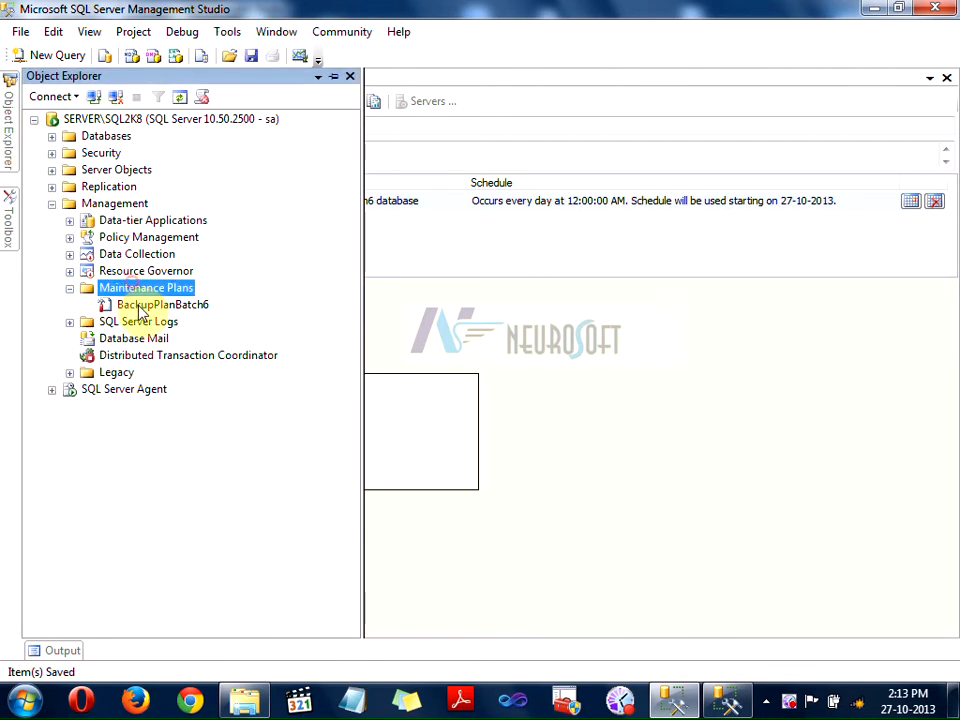
click(155, 304)
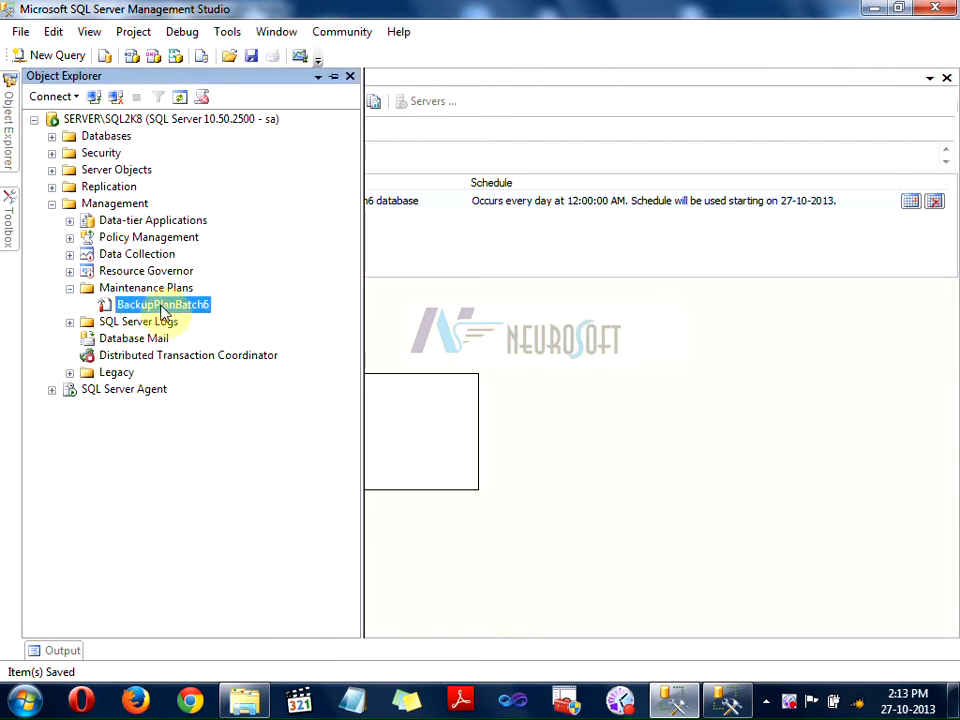
click(52, 389)
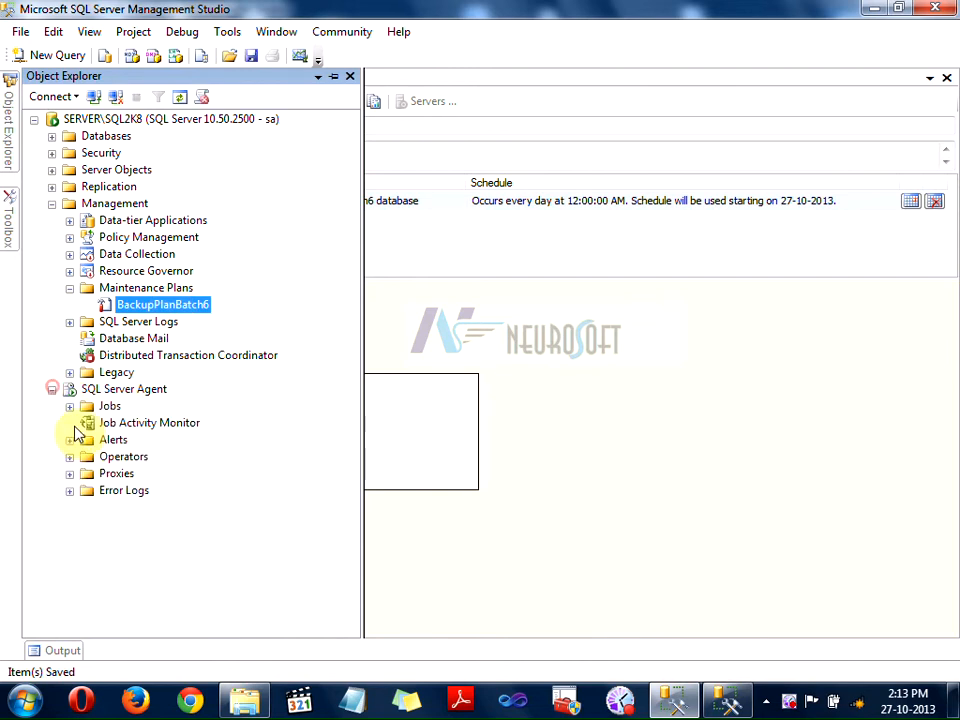
click(70, 407)
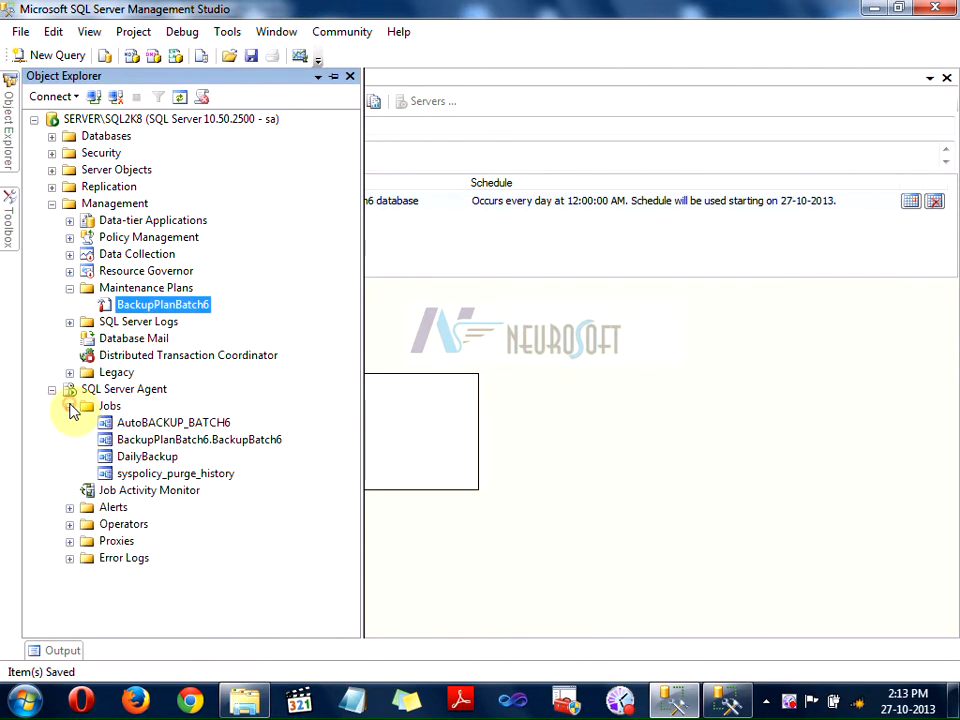
click(133, 444)
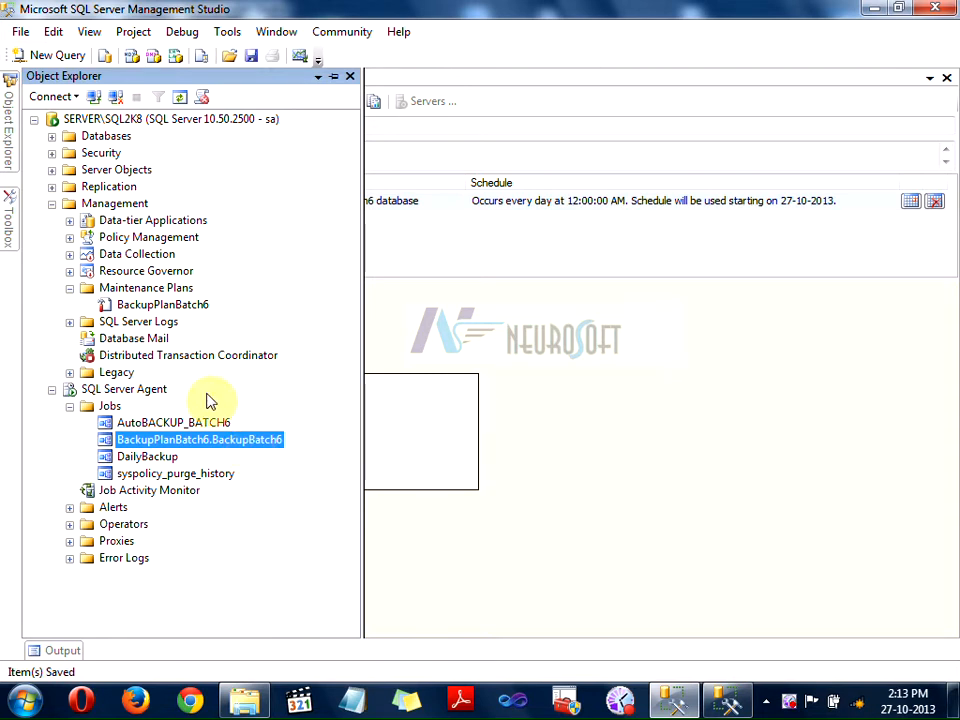
click(471, 317)
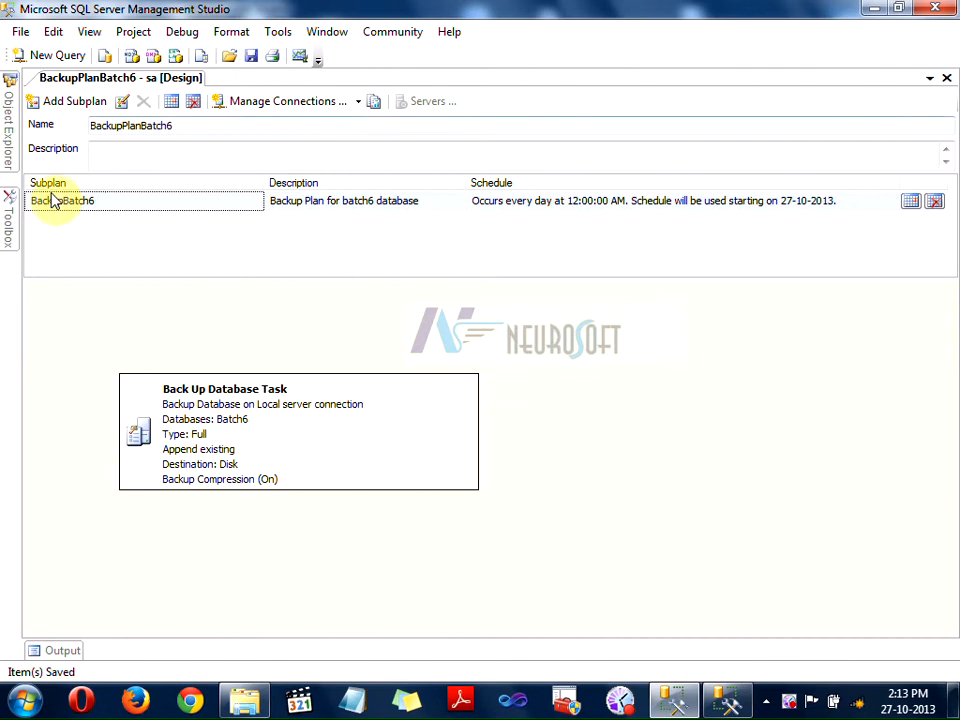
mouse_move(14, 146)
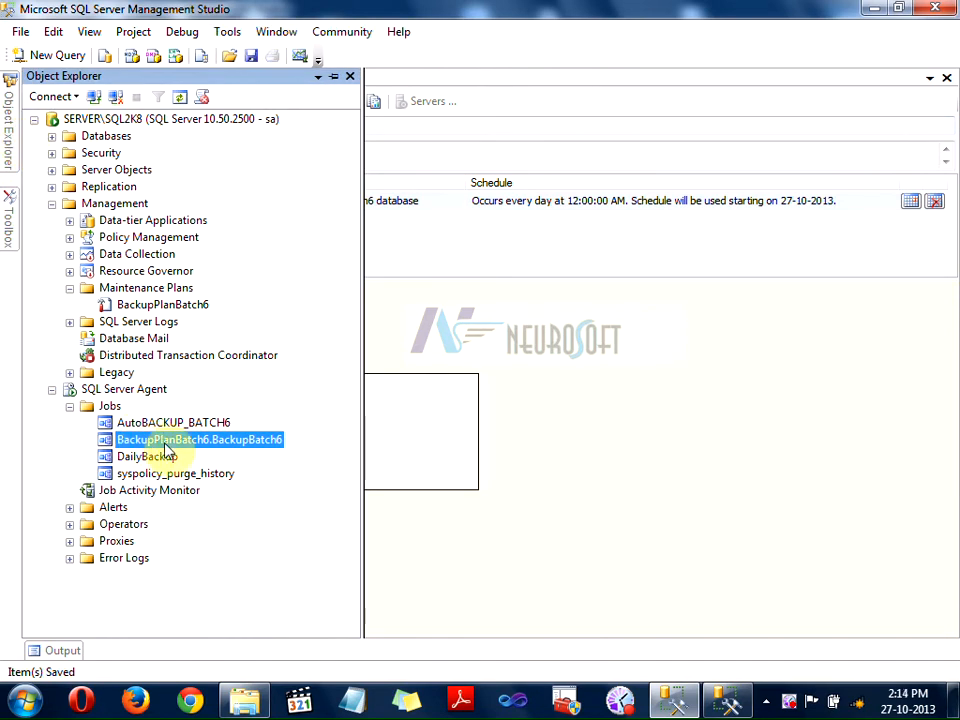
Step: Switch to Windows Explorer, open the folder G:\Databases\SQL2K8\Backup and look through its backup files
click(245, 700)
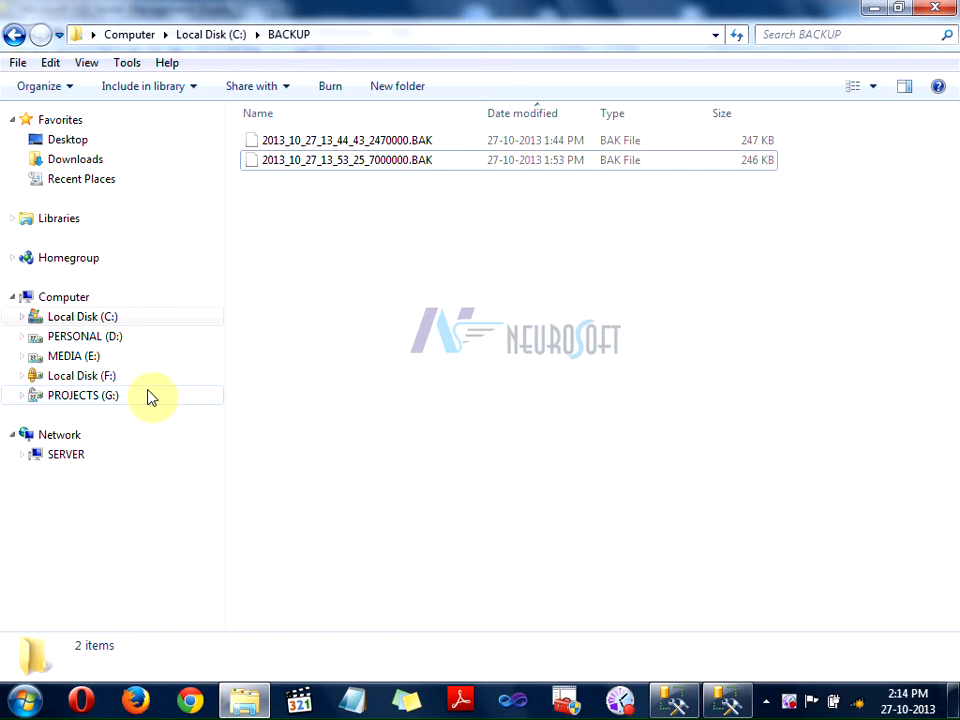
click(101, 400)
click(287, 222)
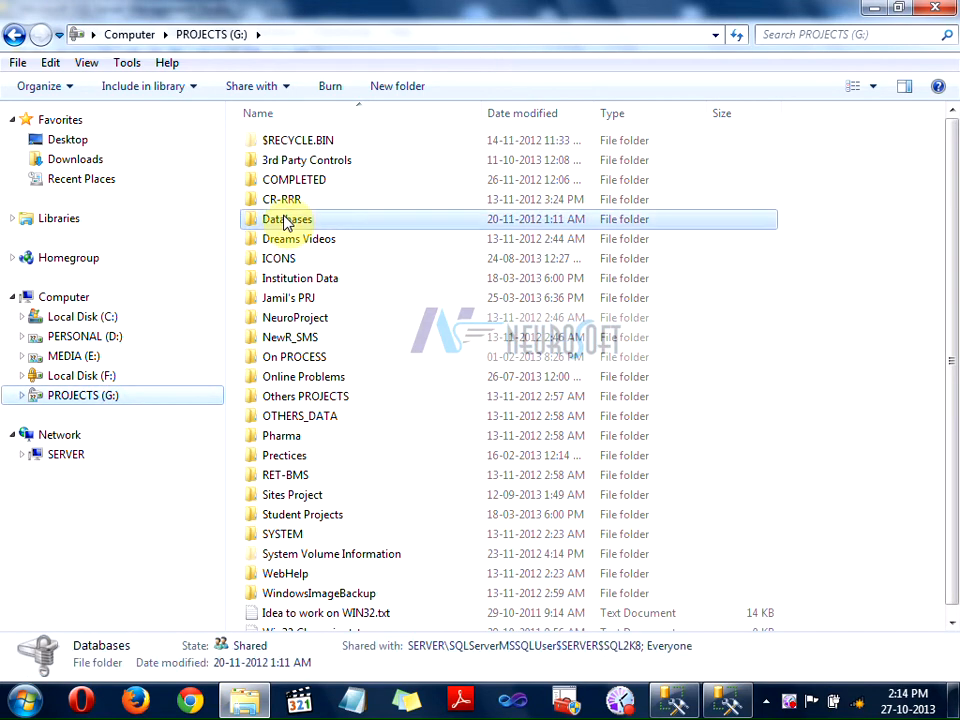
double_click(287, 222)
double_click(296, 336)
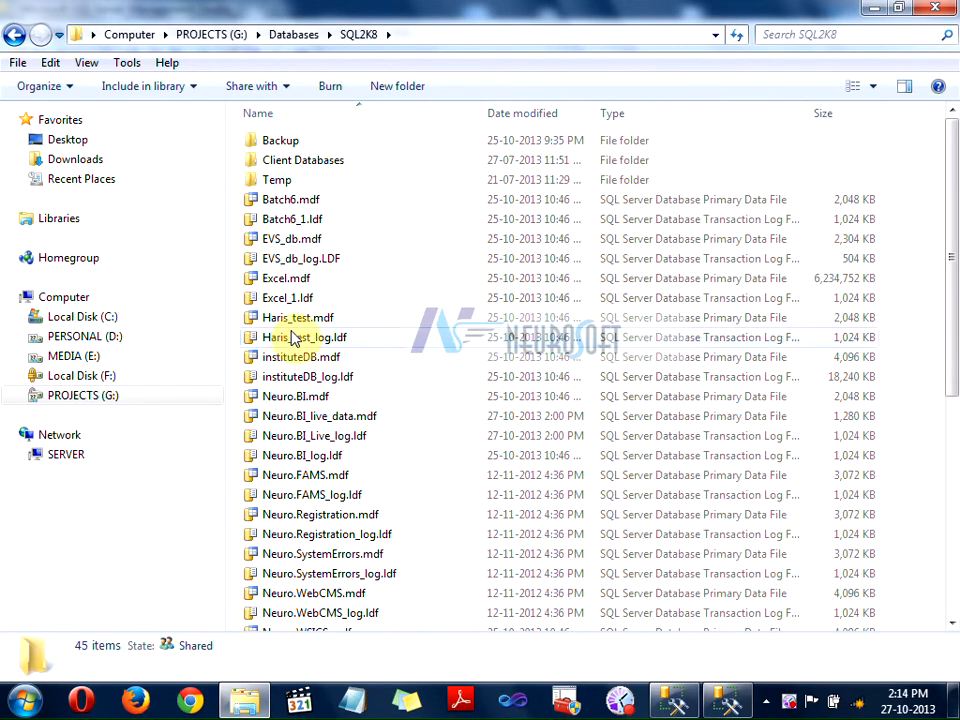
double_click(281, 141)
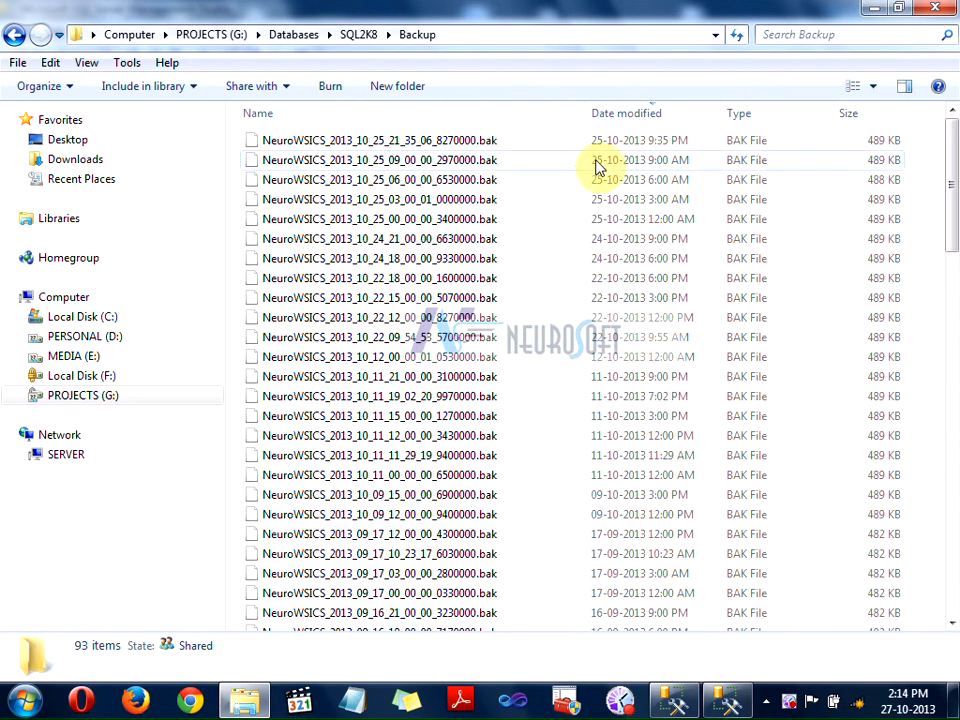
drag(951, 154, 909, 568)
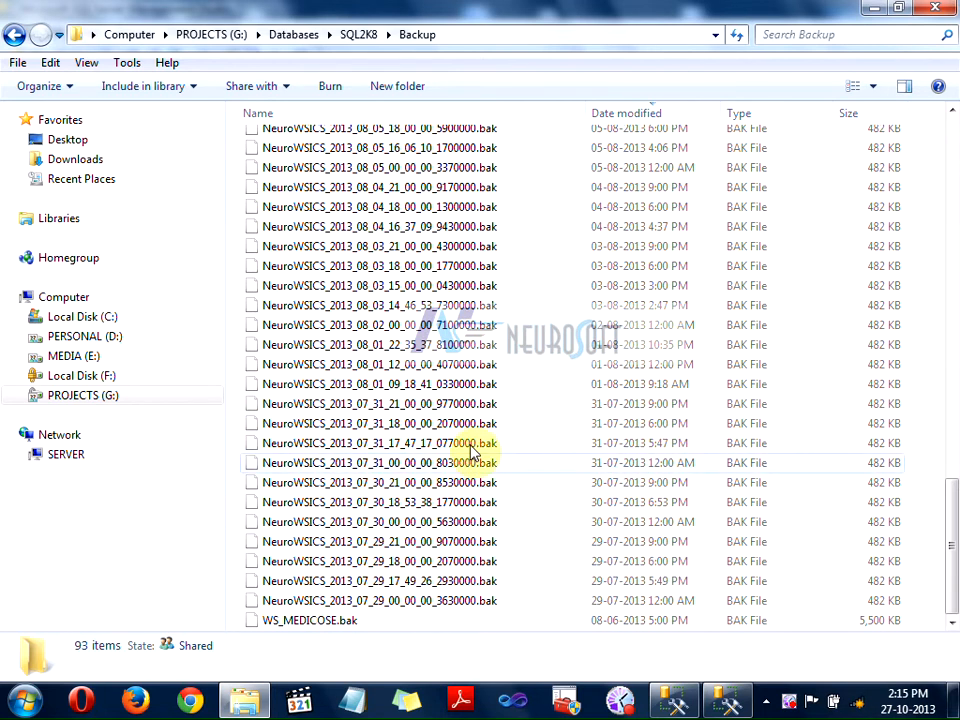
Step: Sort the backup files by modification date, oldest first, and examine the backup times from 29 and 30 July 2013
scroll(660, 270, up, 17)
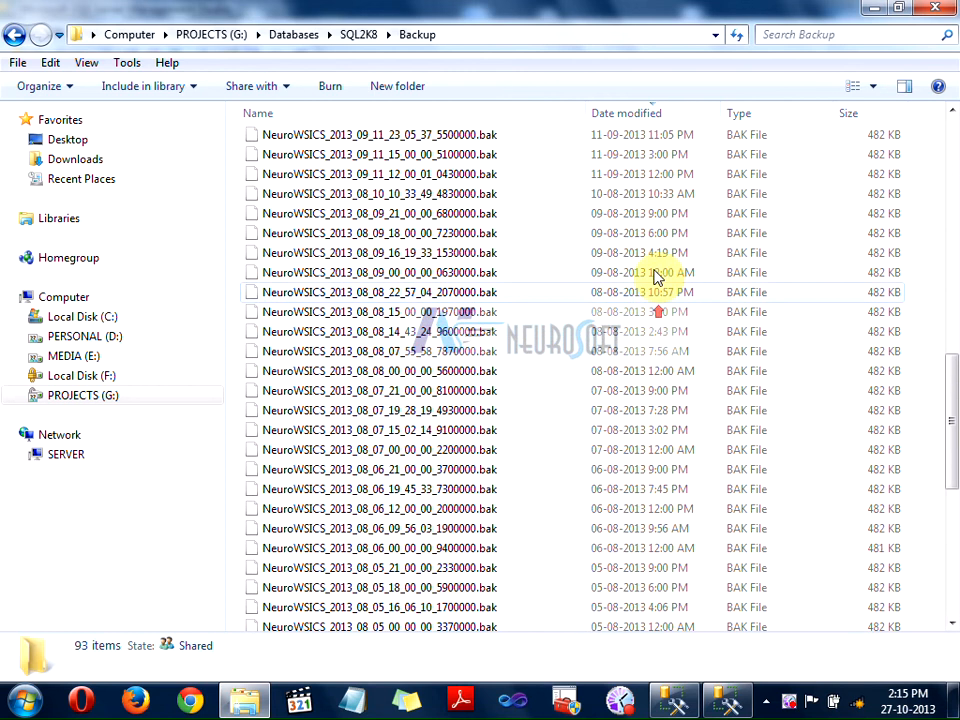
scroll(660, 263, up, 6)
click(639, 118)
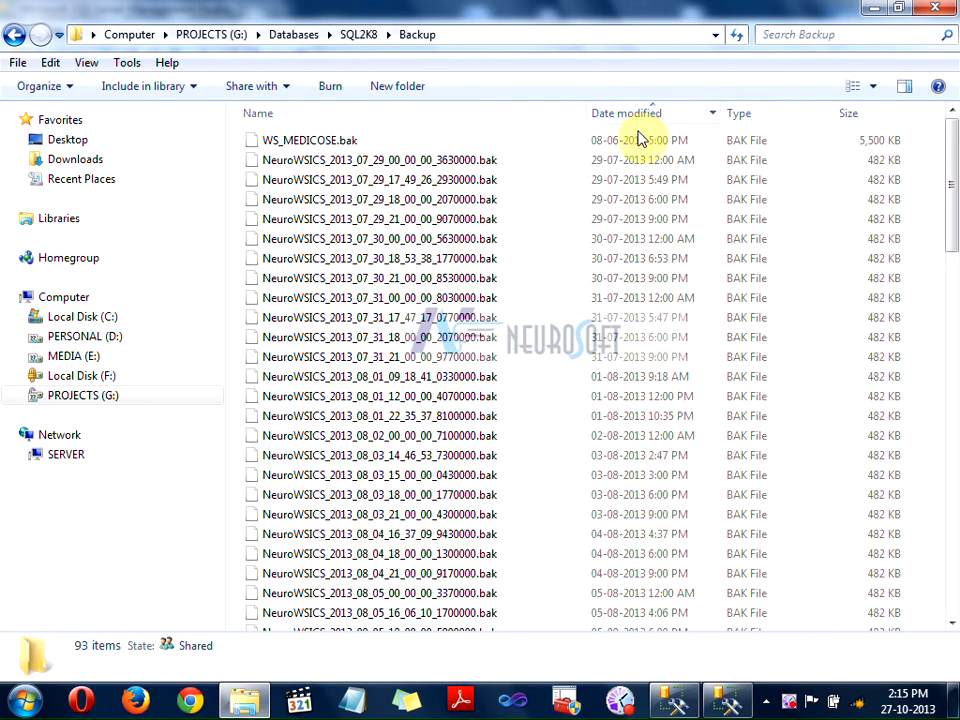
click(658, 183)
click(660, 199)
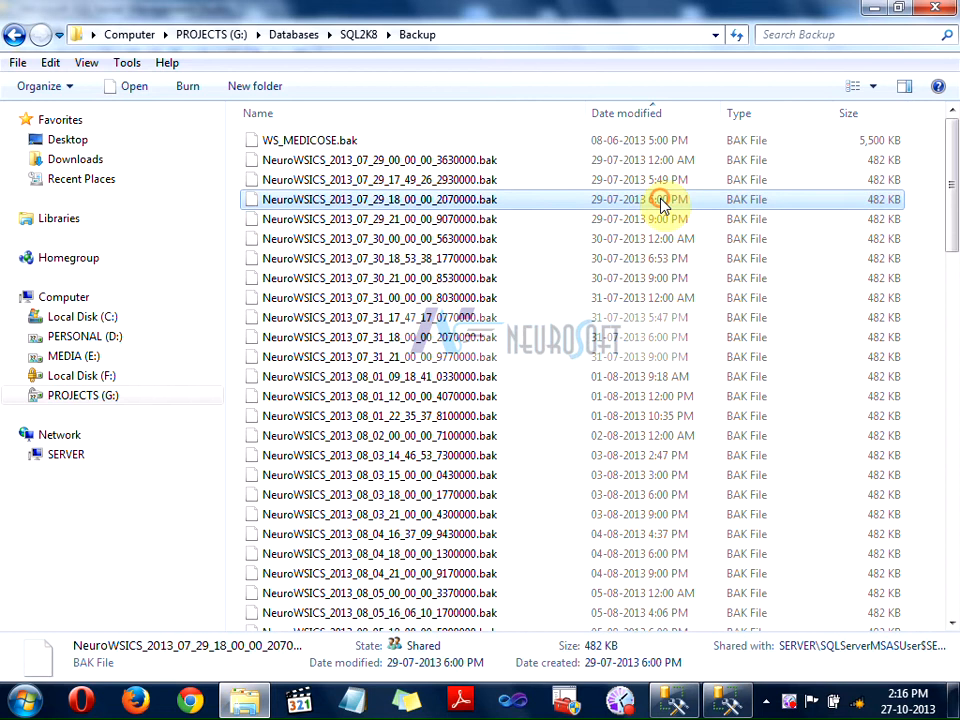
click(656, 219)
click(658, 240)
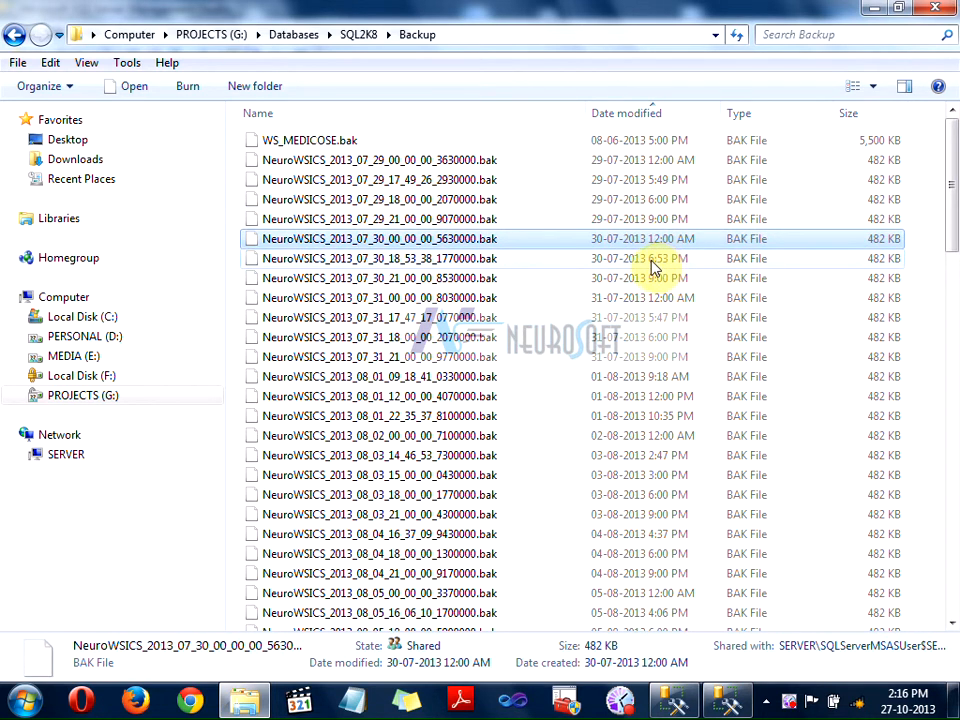
Step: Switch back to Management Studio, run the BackupPlanBatch6.BackupBatch6 job and close the job progress window
click(679, 705)
right_click(154, 440)
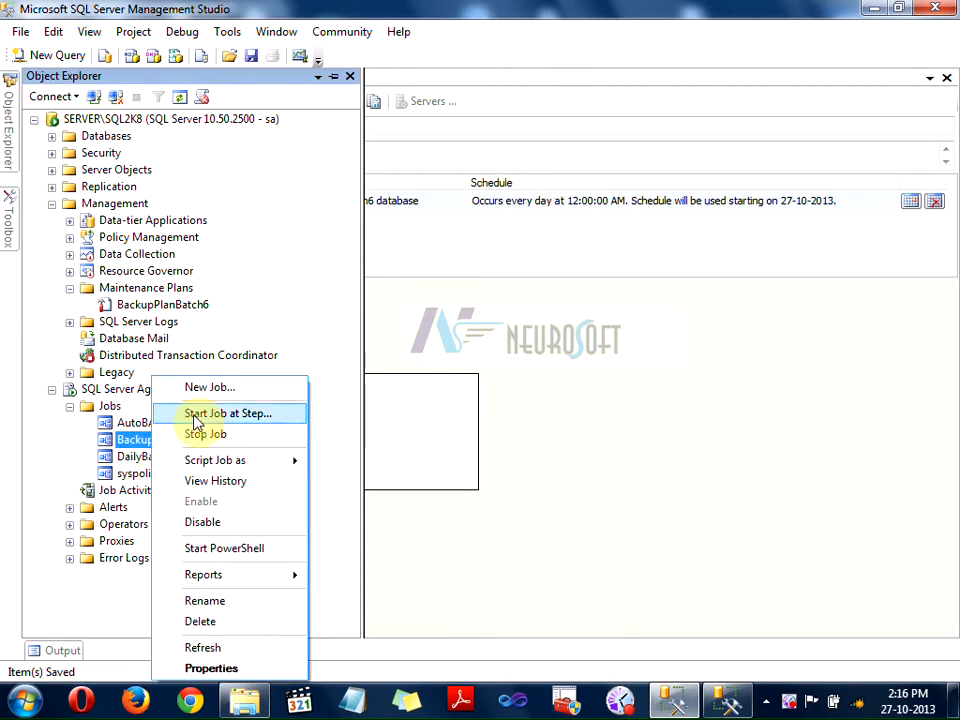
click(197, 416)
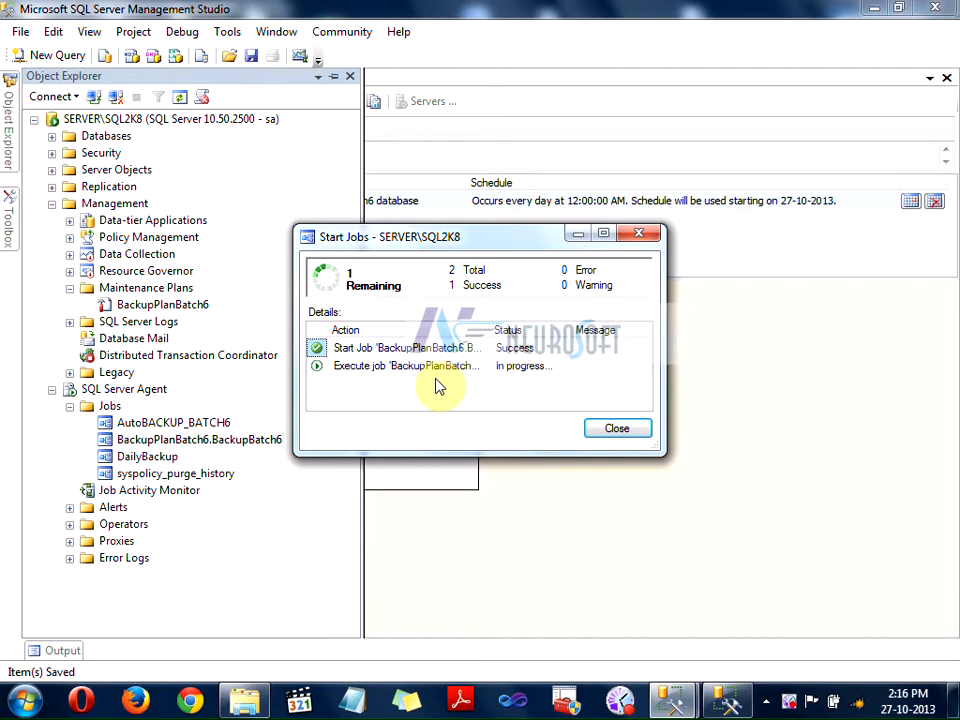
click(614, 431)
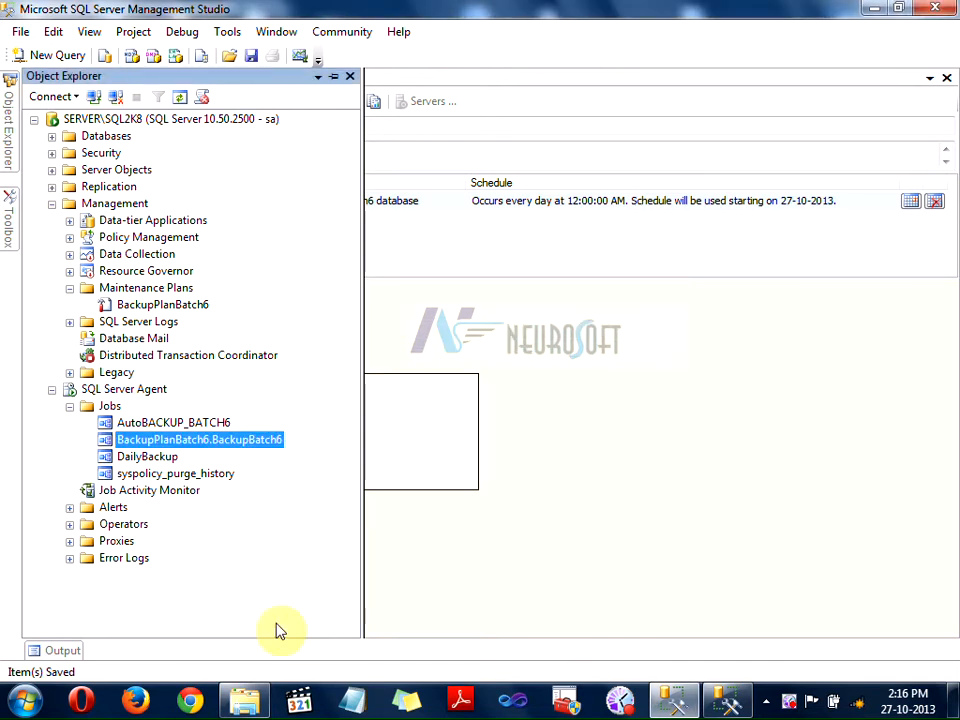
Step: Switch to Windows Explorer, sort the Backup folder by modification date, newest first, and select the new Batch6 backup file
click(248, 700)
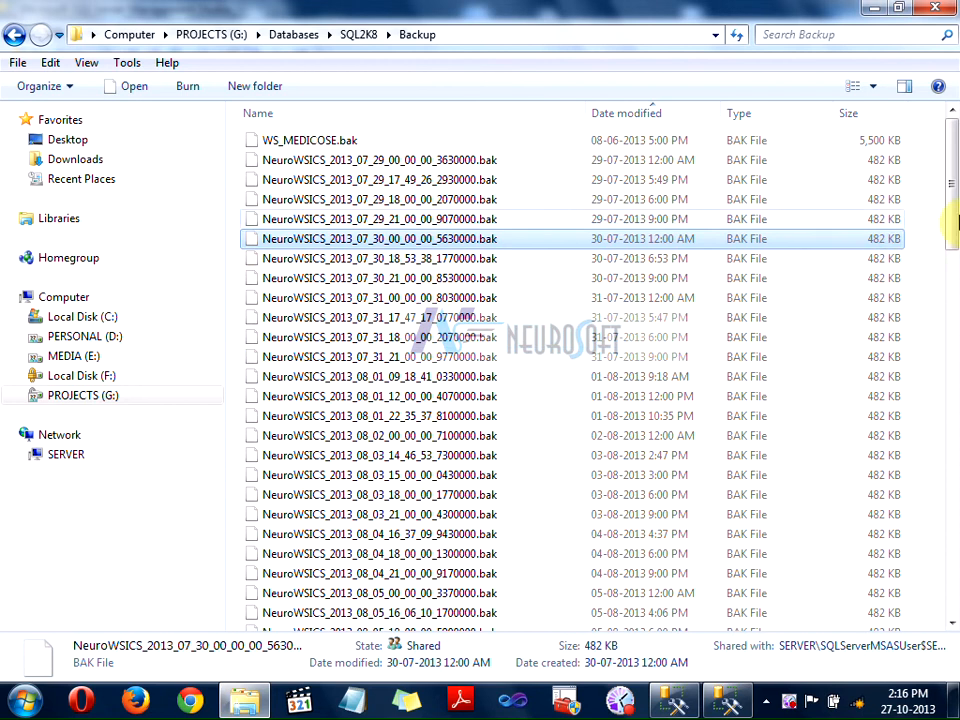
click(671, 112)
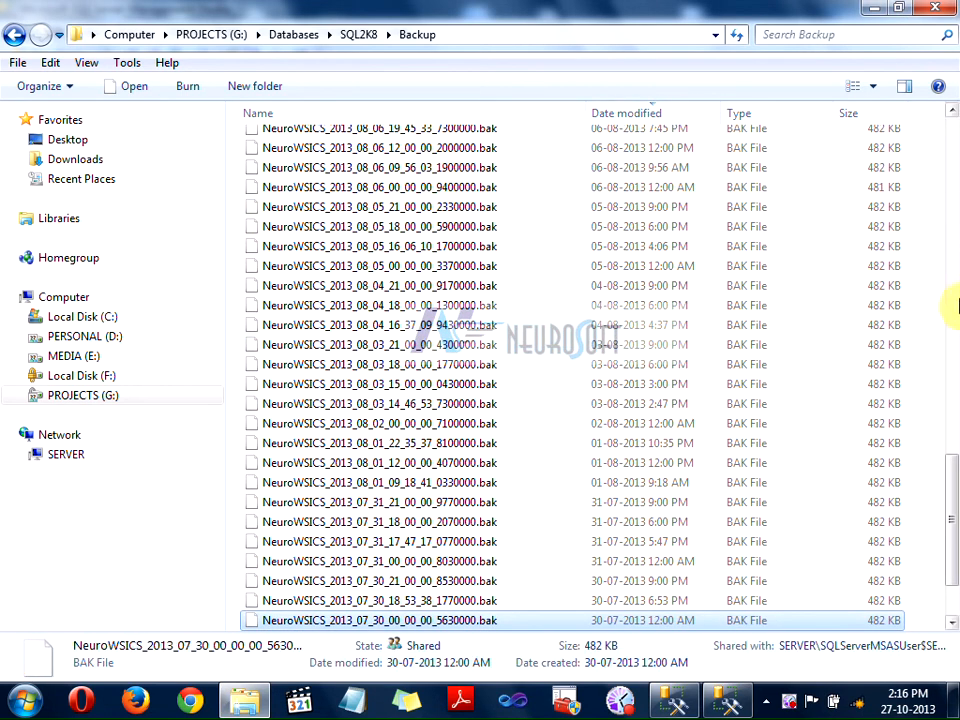
drag(949, 519, 932, 150)
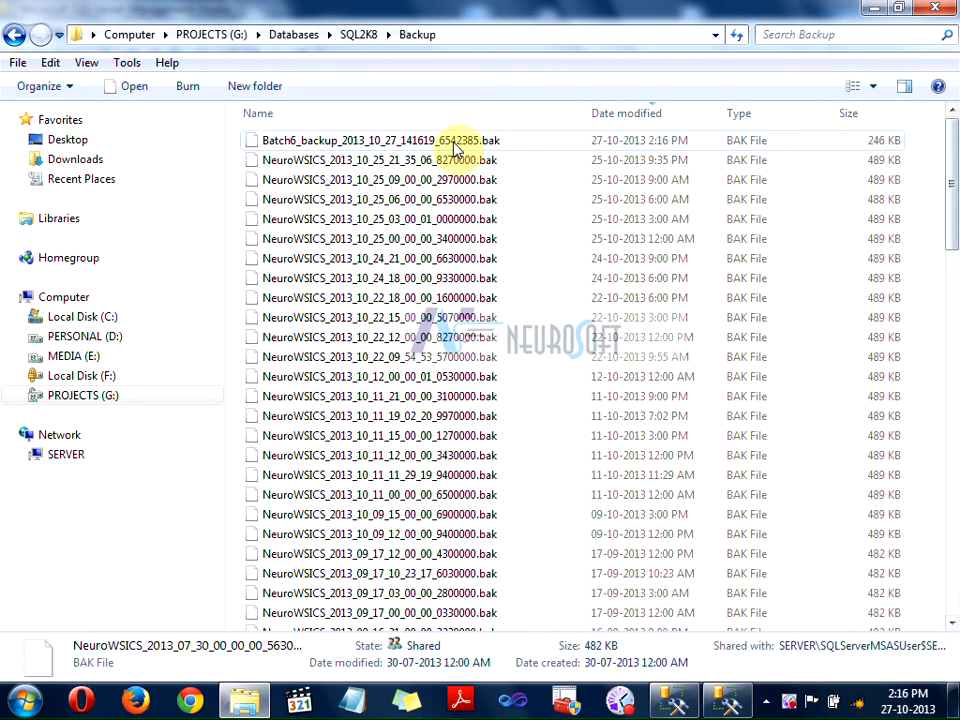
click(343, 146)
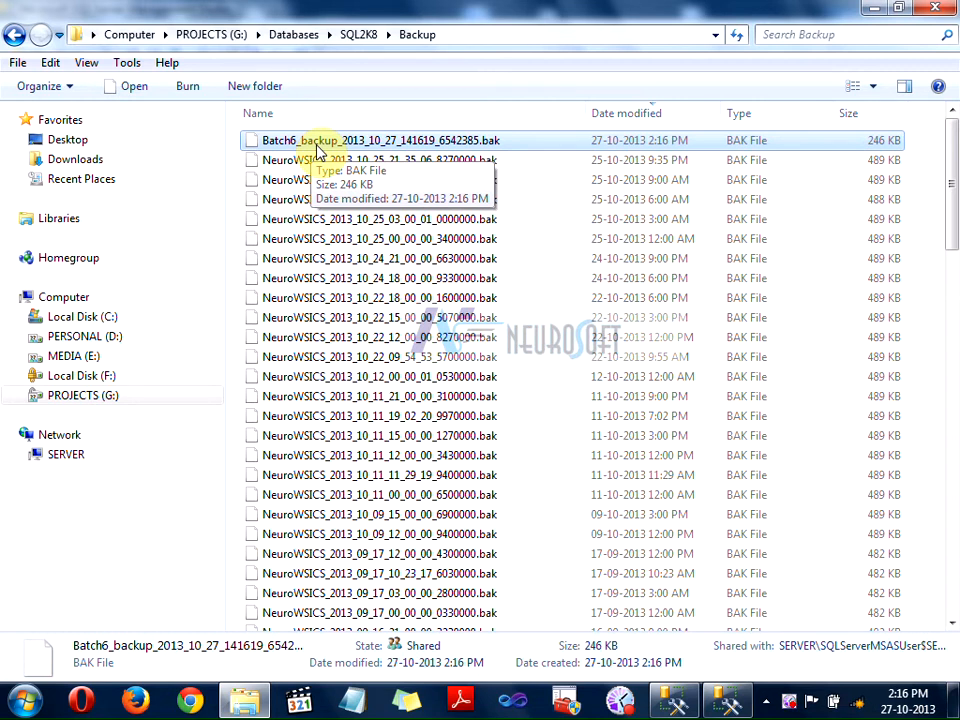
Step: Back in Management Studio, set the backup task to create a sub-directory for each database, keeping Batch6 selected, and save the plan
click(722, 700)
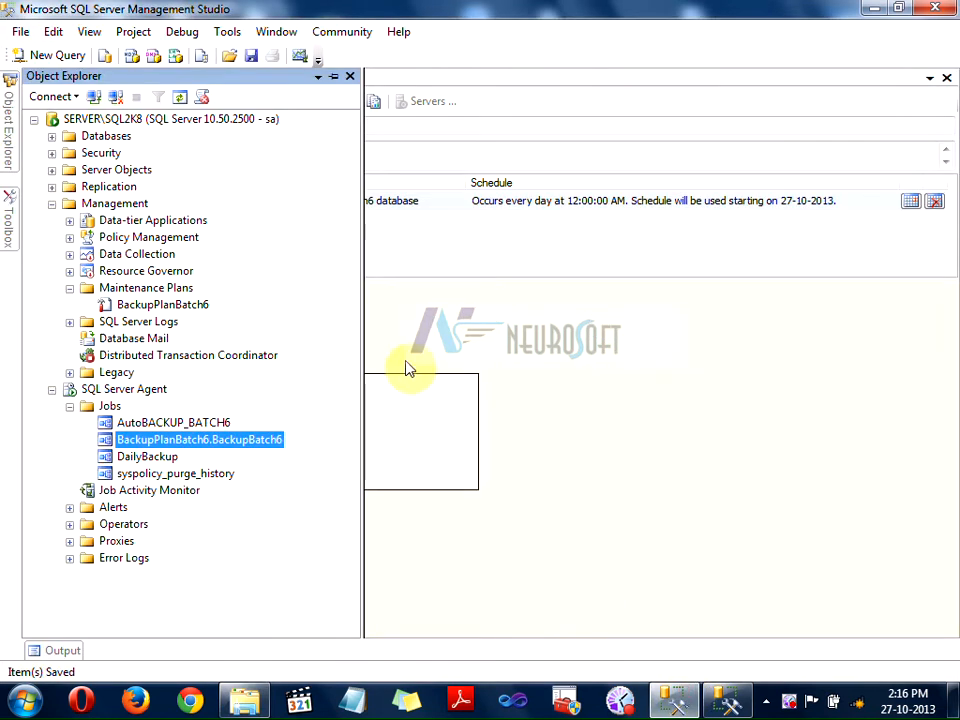
right_click(422, 407)
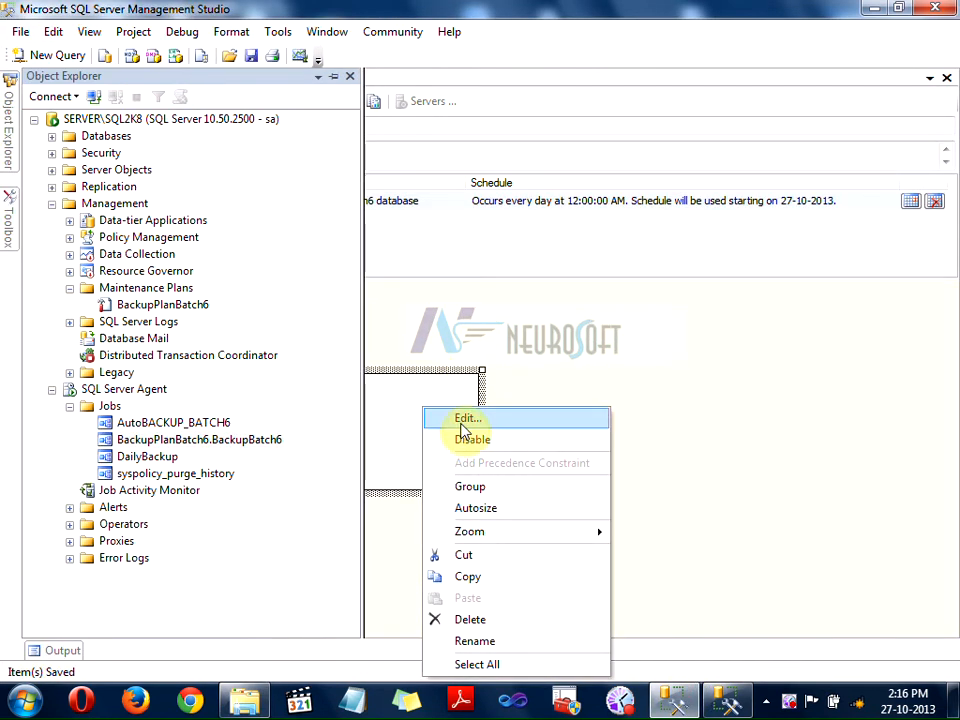
click(461, 420)
click(214, 489)
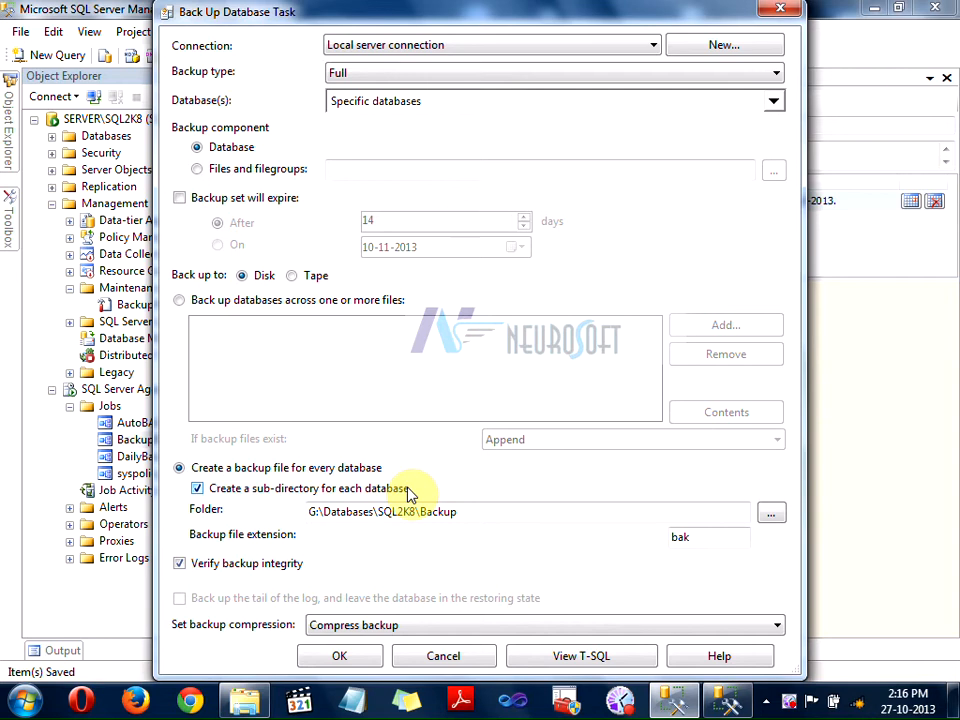
click(388, 108)
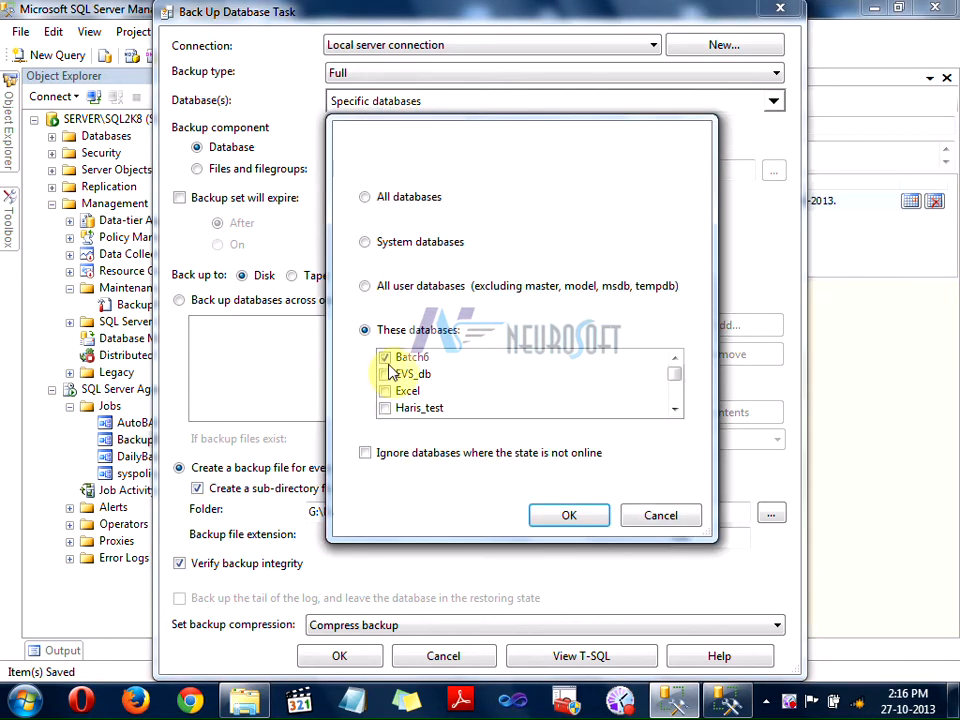
click(586, 513)
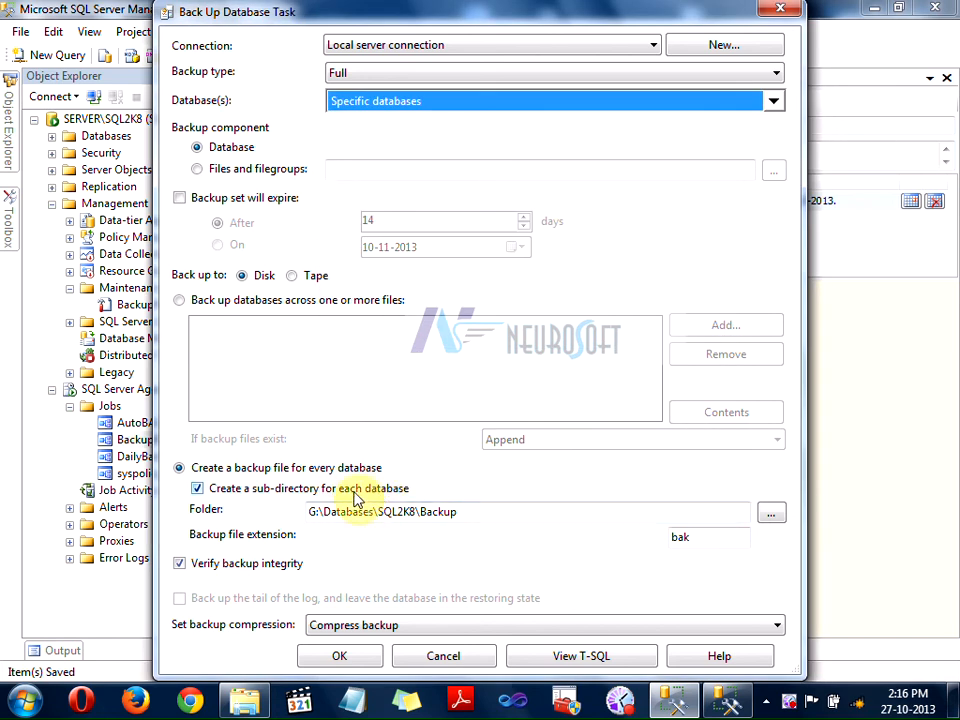
click(354, 659)
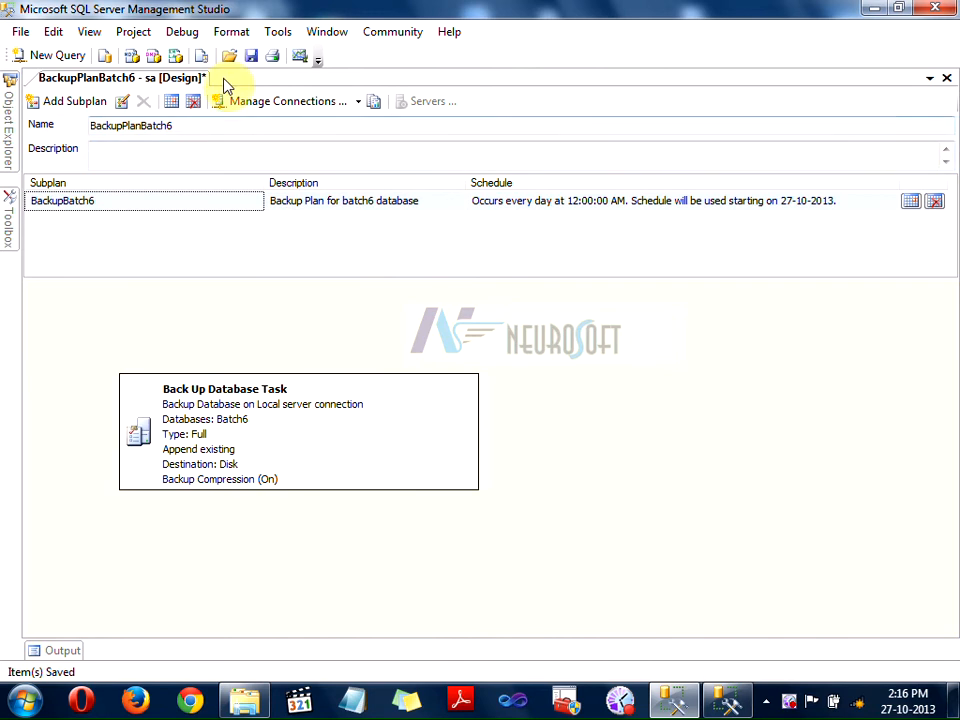
click(246, 55)
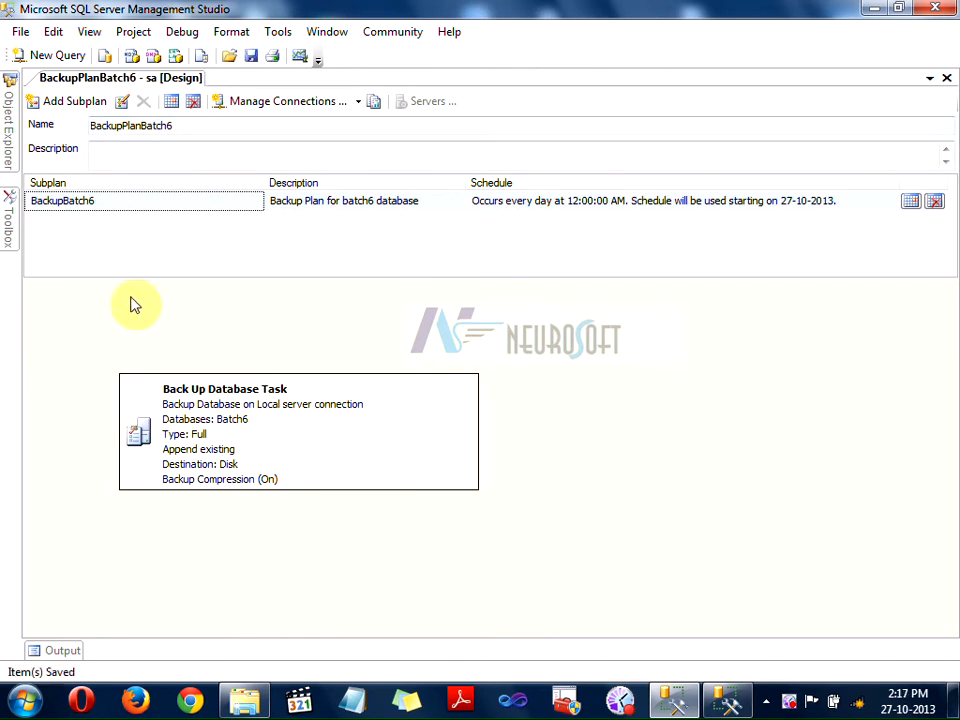
mouse_move(11, 150)
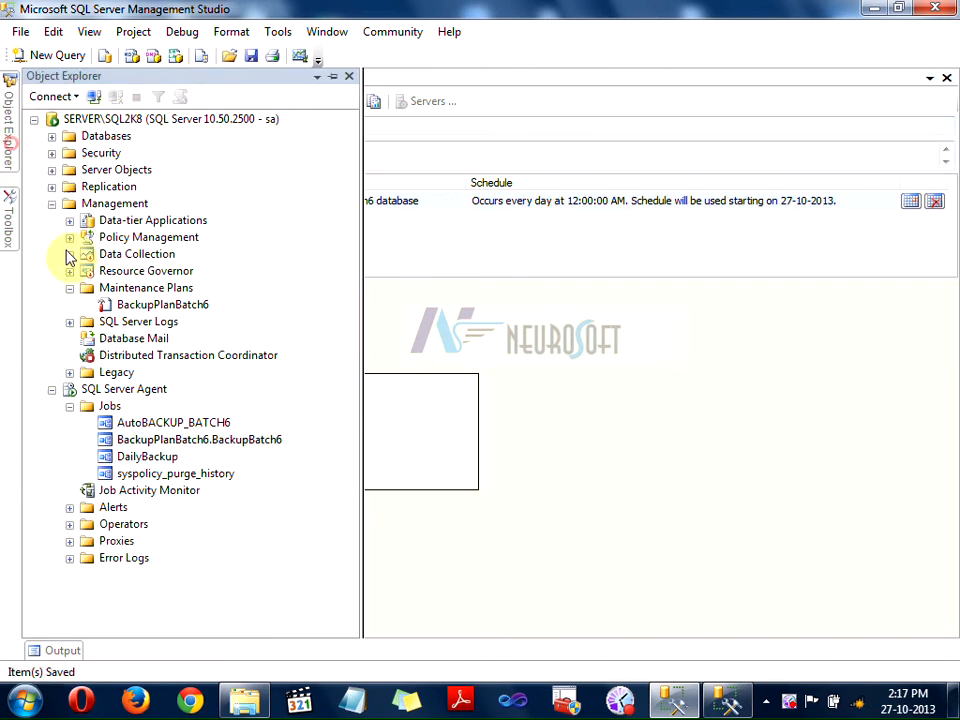
Step: Review the BackupPlanBatch6 maintenance plan, its BackupPlanBatch6.BackupBatch6 agent job and the Back Up Database Task in the plan design
right_click(127, 305)
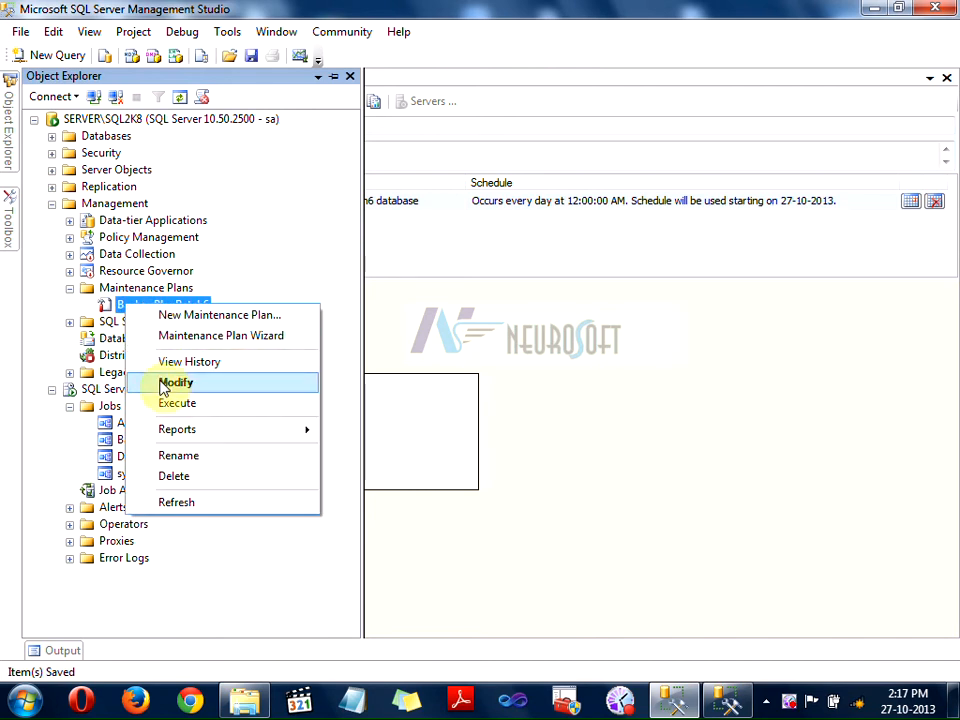
click(110, 446)
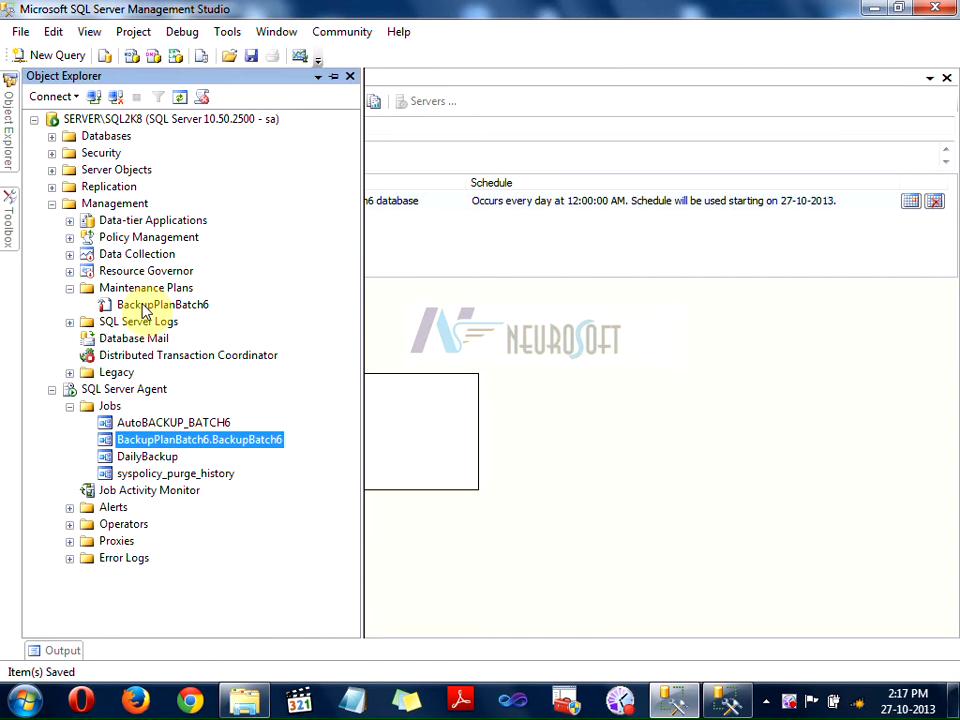
click(448, 343)
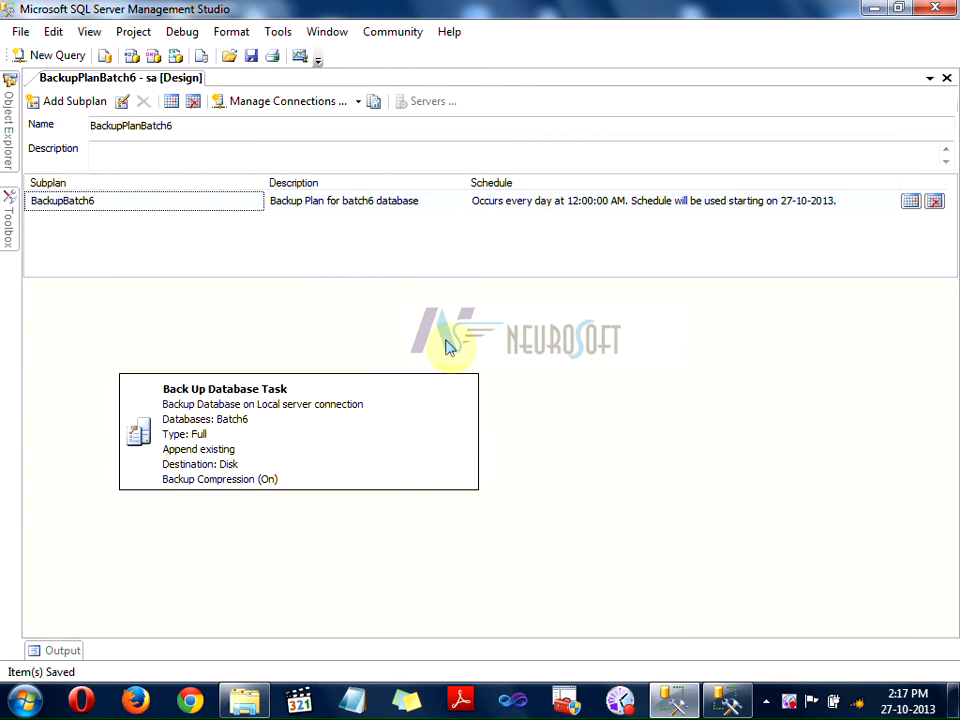
click(6, 100)
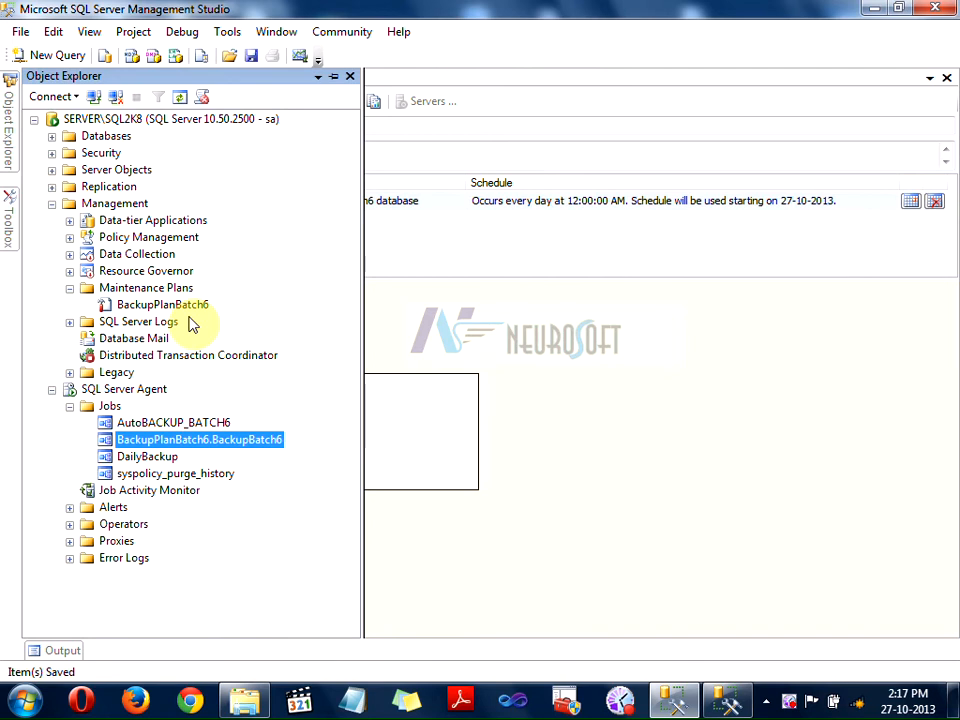
click(398, 347)
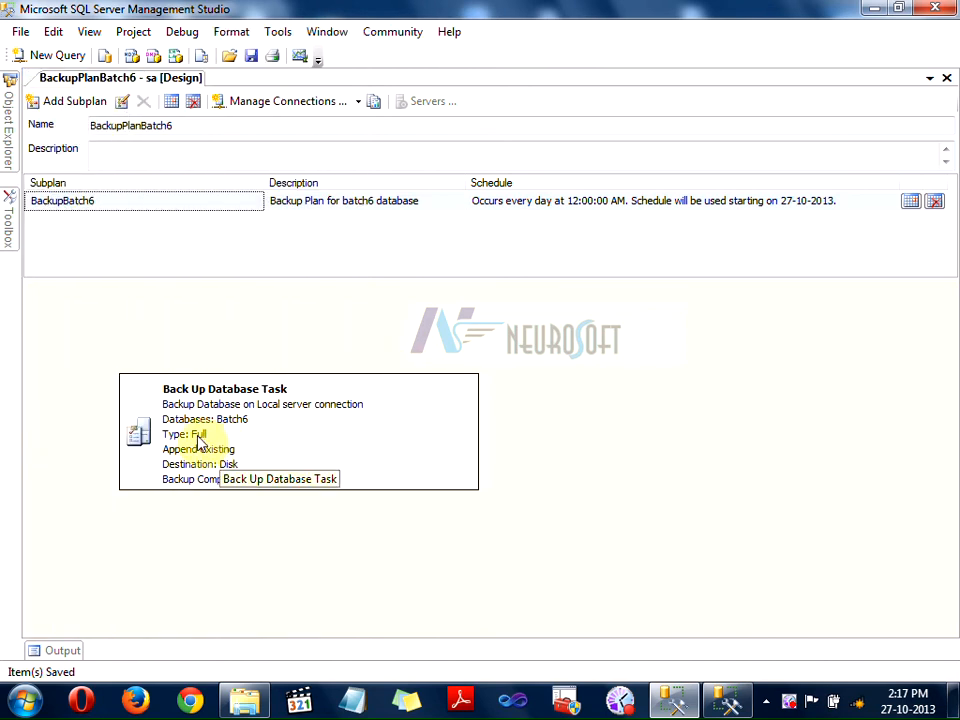
click(9, 140)
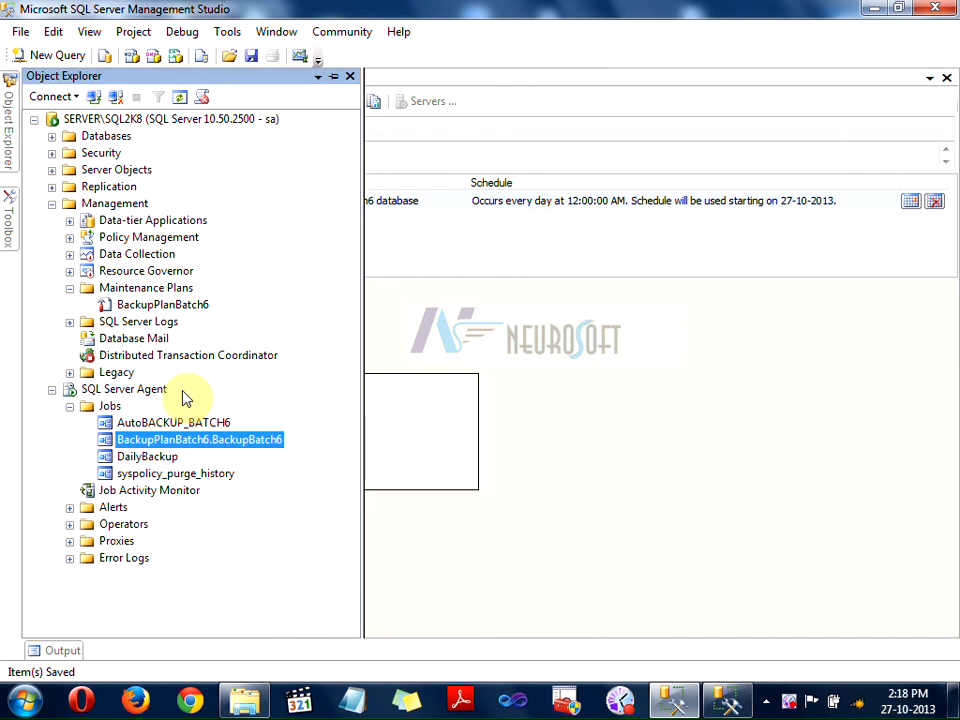
click(505, 390)
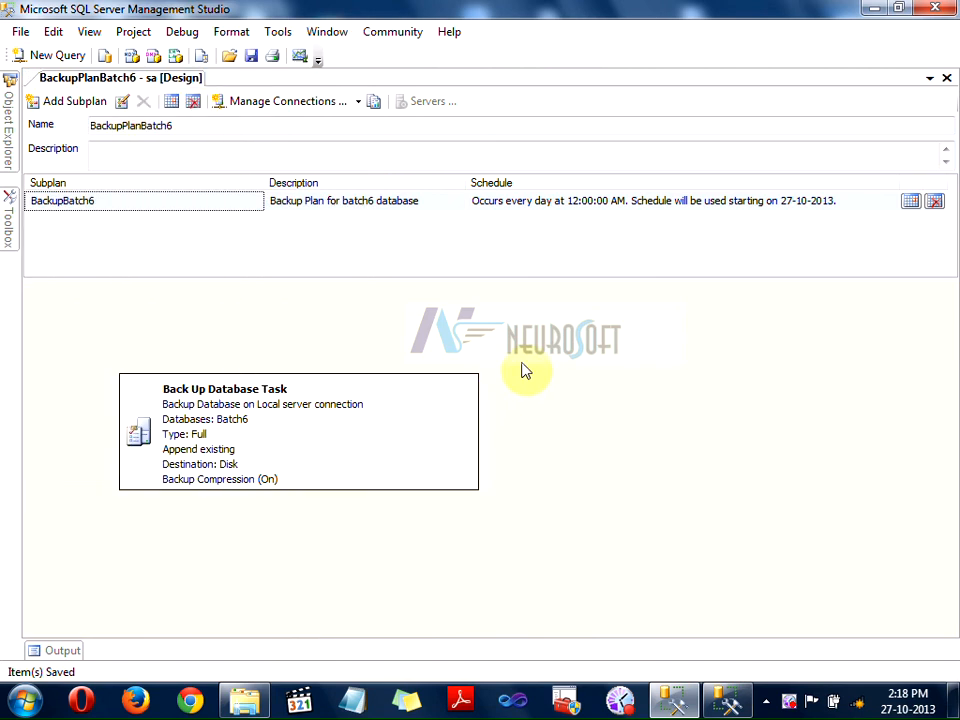
drag(524, 360, 96, 529)
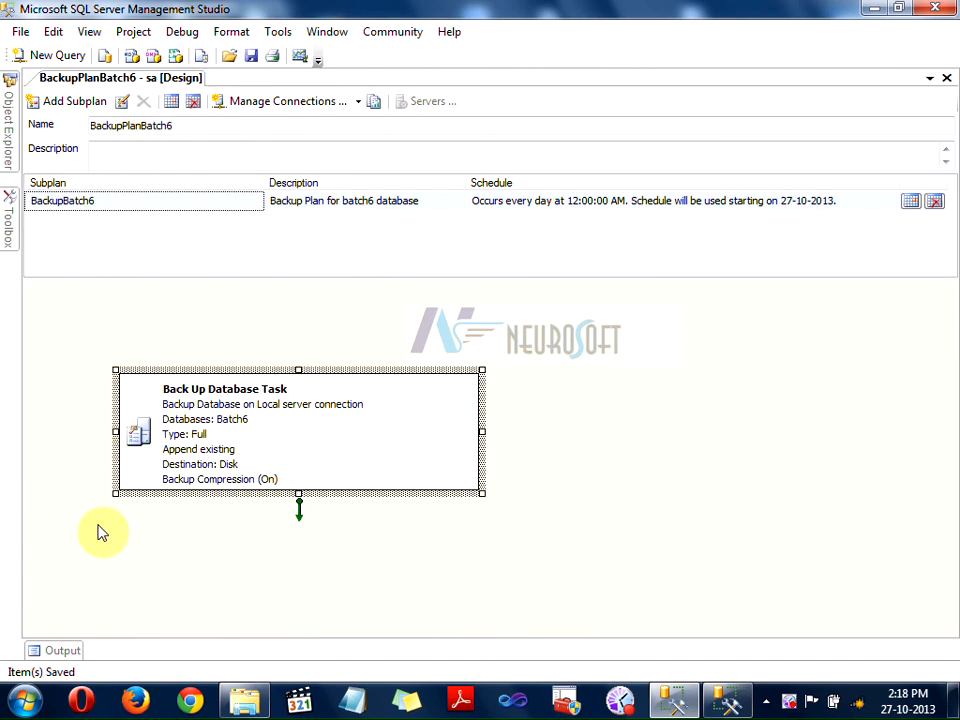